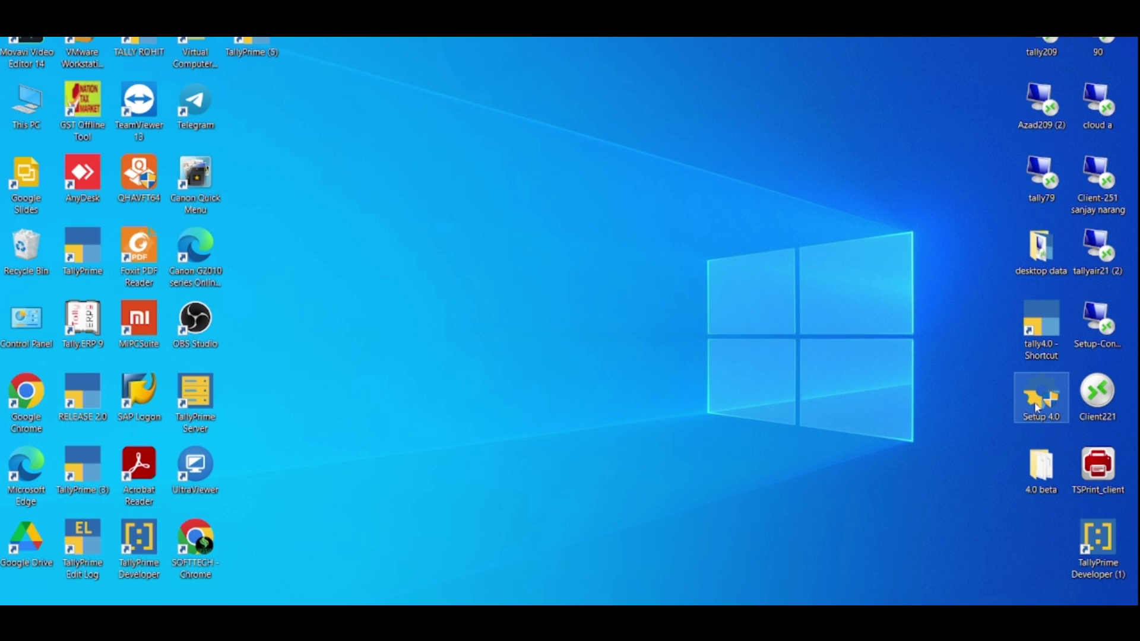
Step: Launch TallyPrime from the tally4.0 desktop shortcut, quit it, then relaunch it to the Select Company list
left_click(1058, 394)
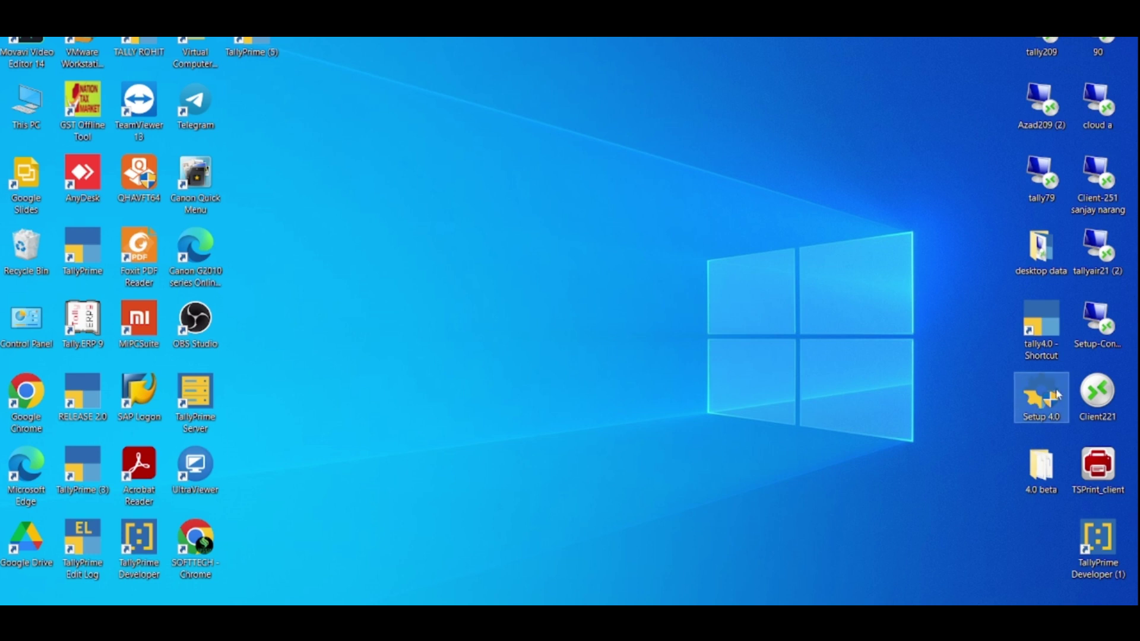
mouse_move(1058, 394)
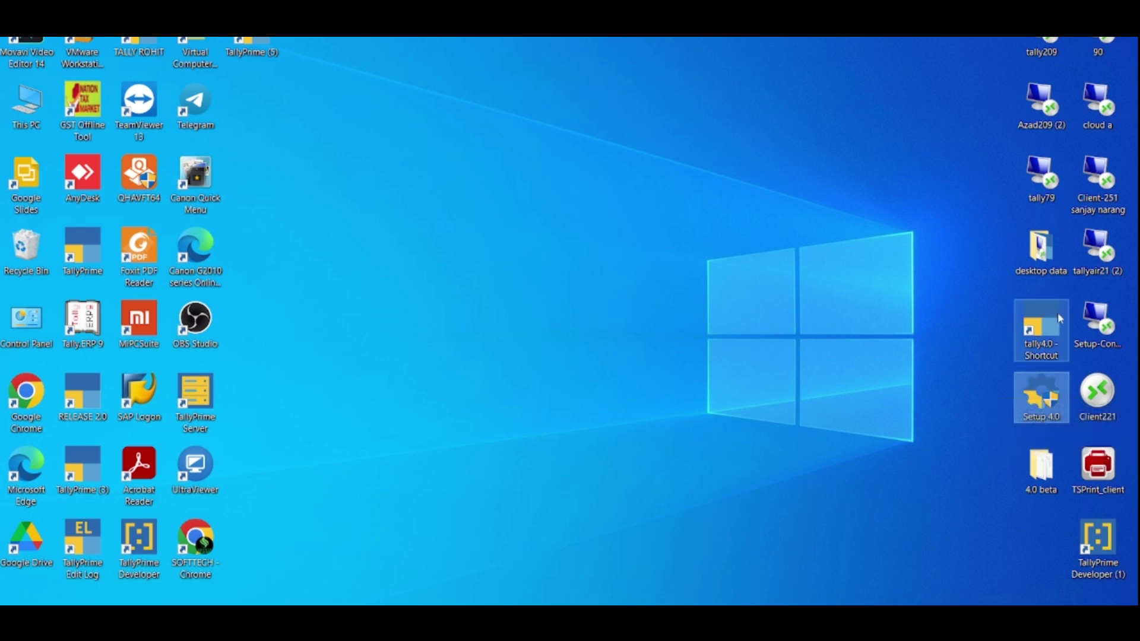
left_click(1048, 336)
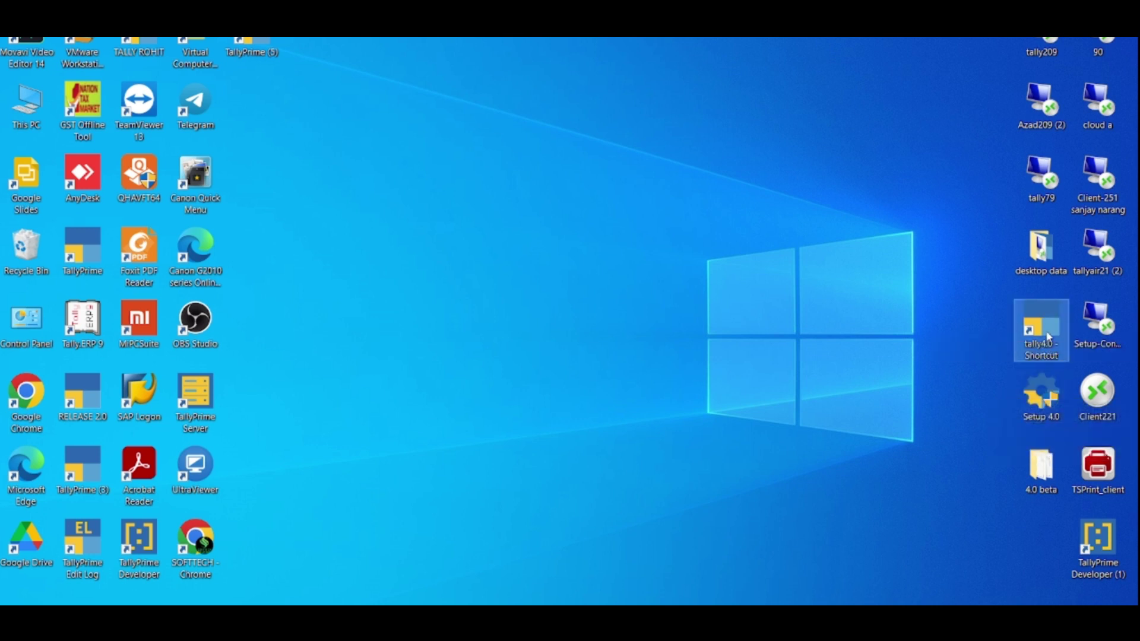
mouse_move(1049, 336)
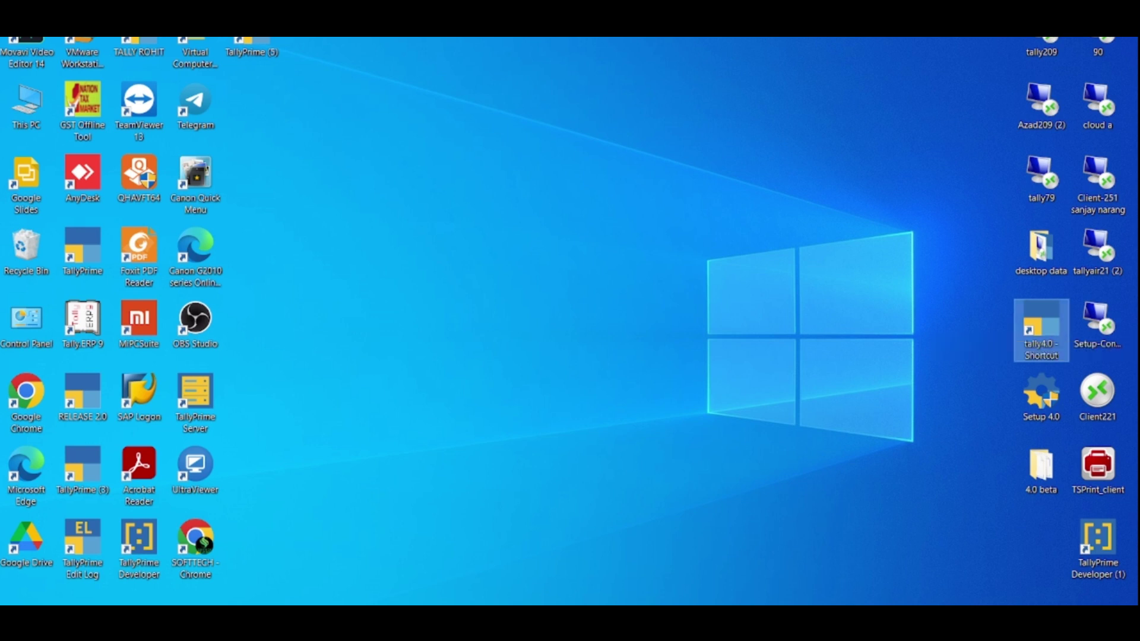
key("Return")
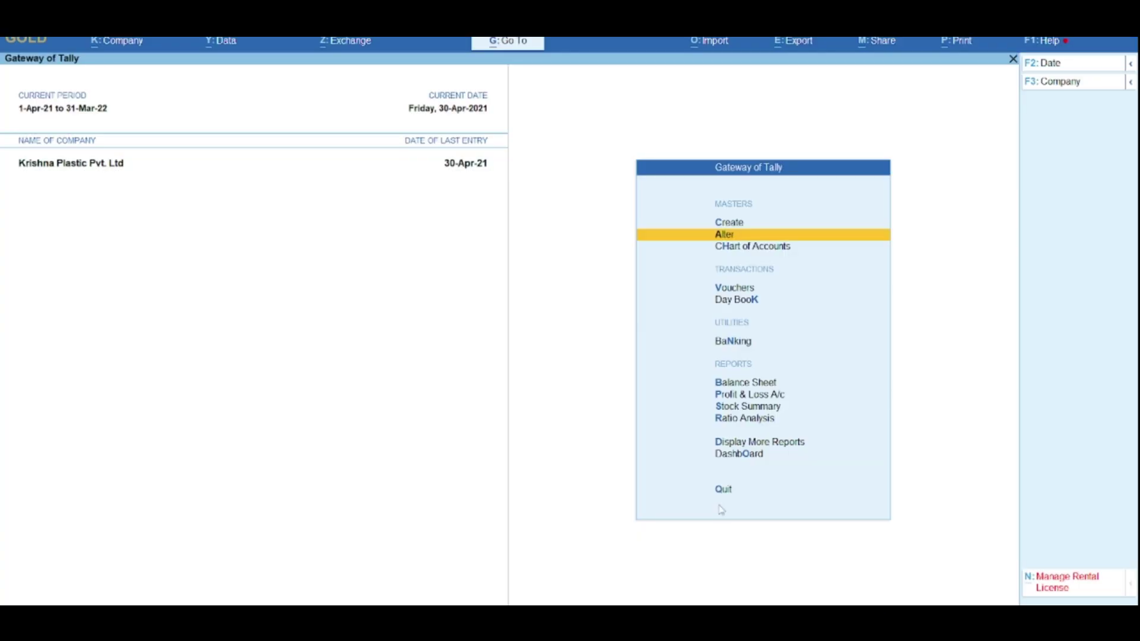
key("Escape")
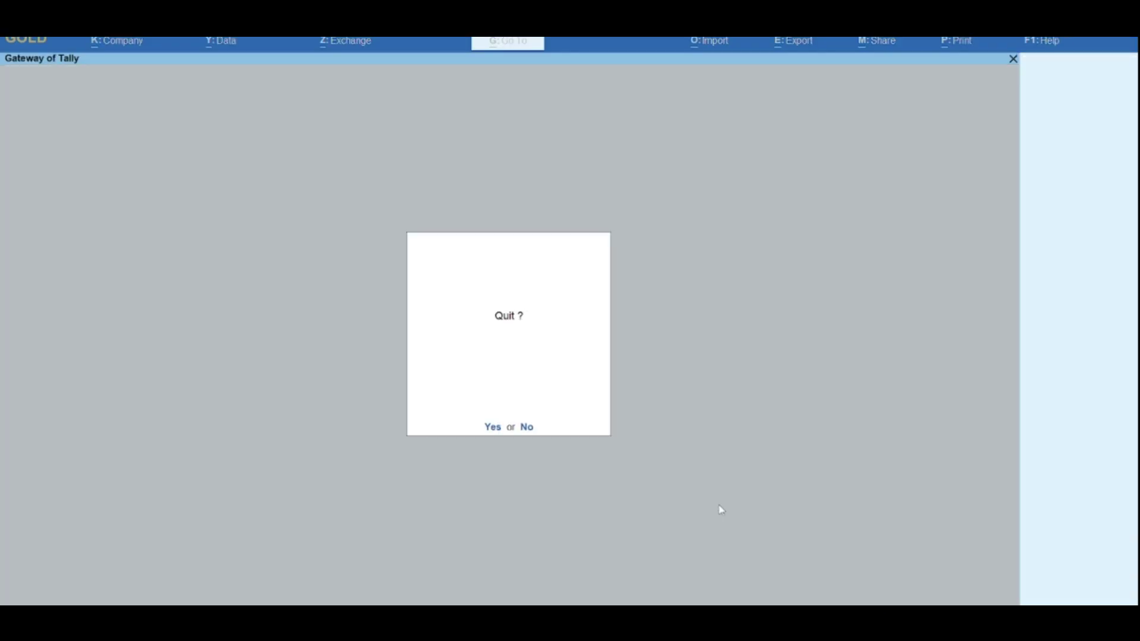
key("Return")
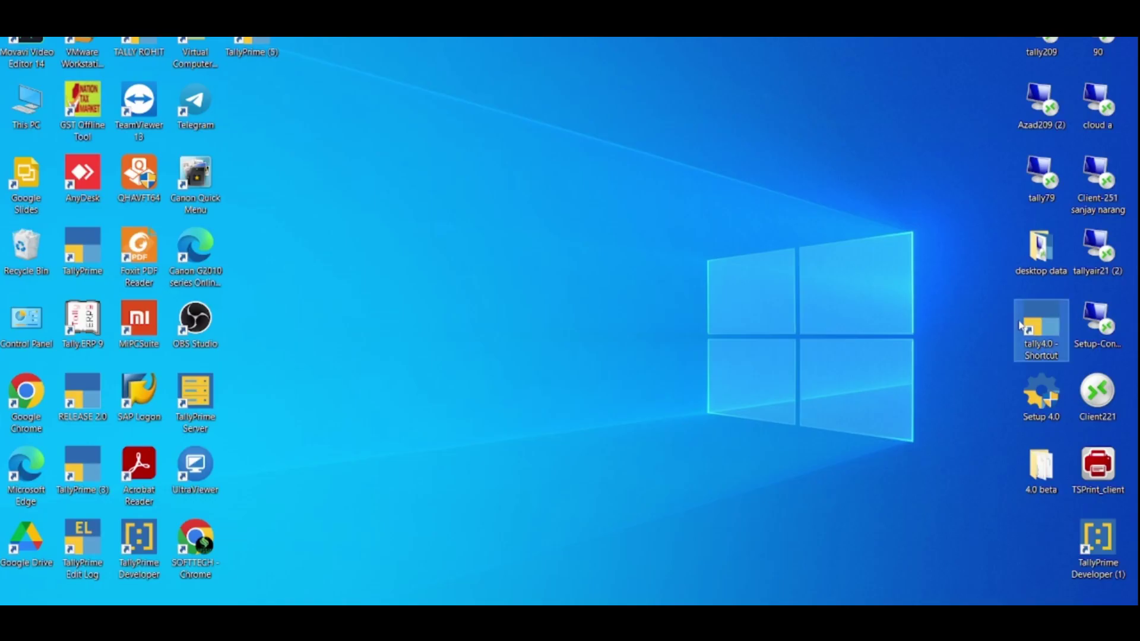
double_click(1021, 325)
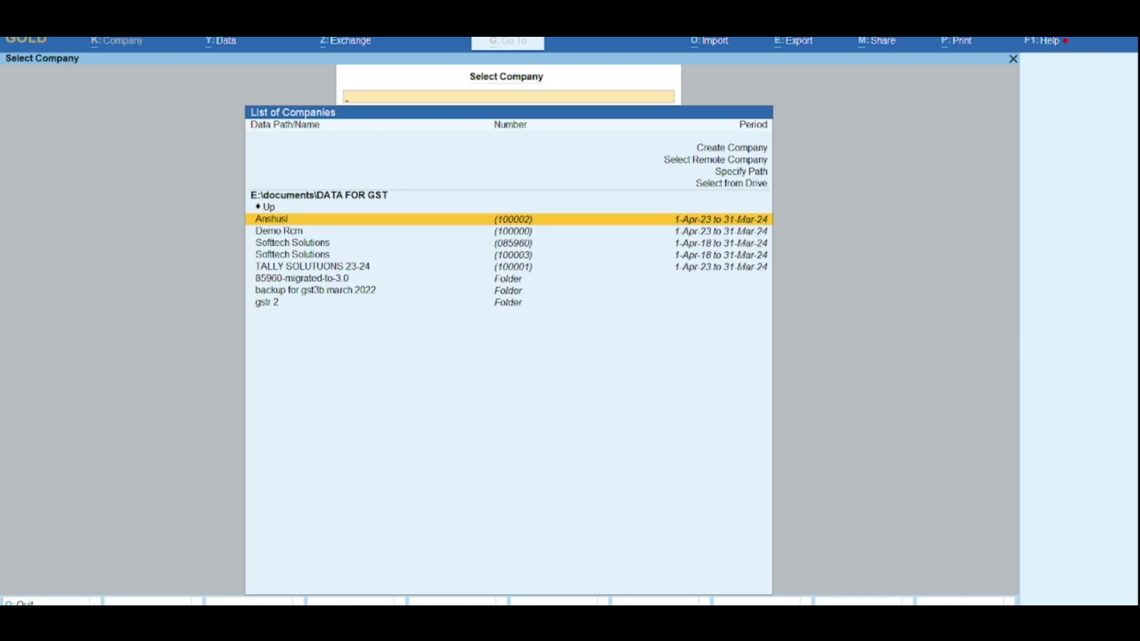
Step: Load companies from the 4.0 beta\data path and choose Krishna Plastic Pvt. Ltd
key("Up")
key("Up")
key("Up")
key("Up")
key("Return")
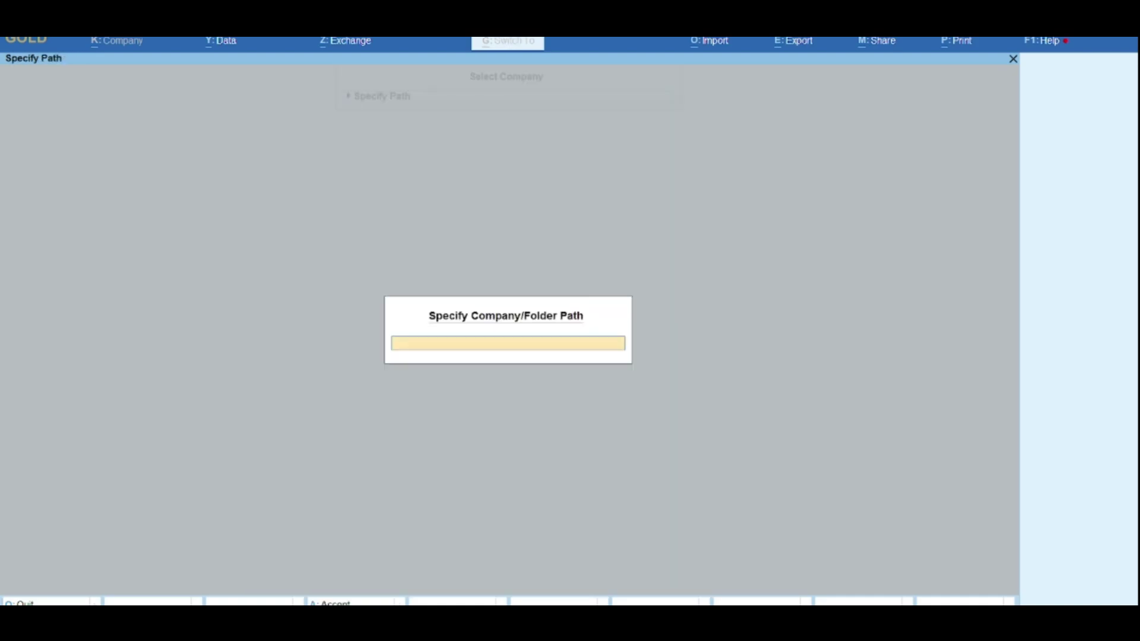
key("Return")
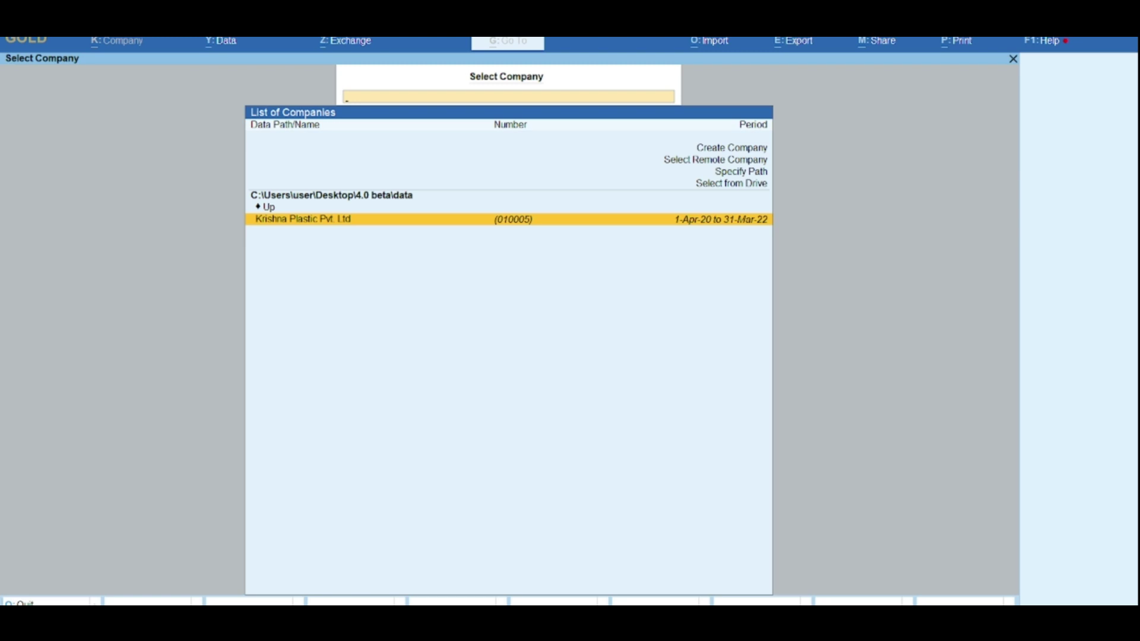
key("Return")
Step: Log in to the company with the admin username and its password
type("admin")
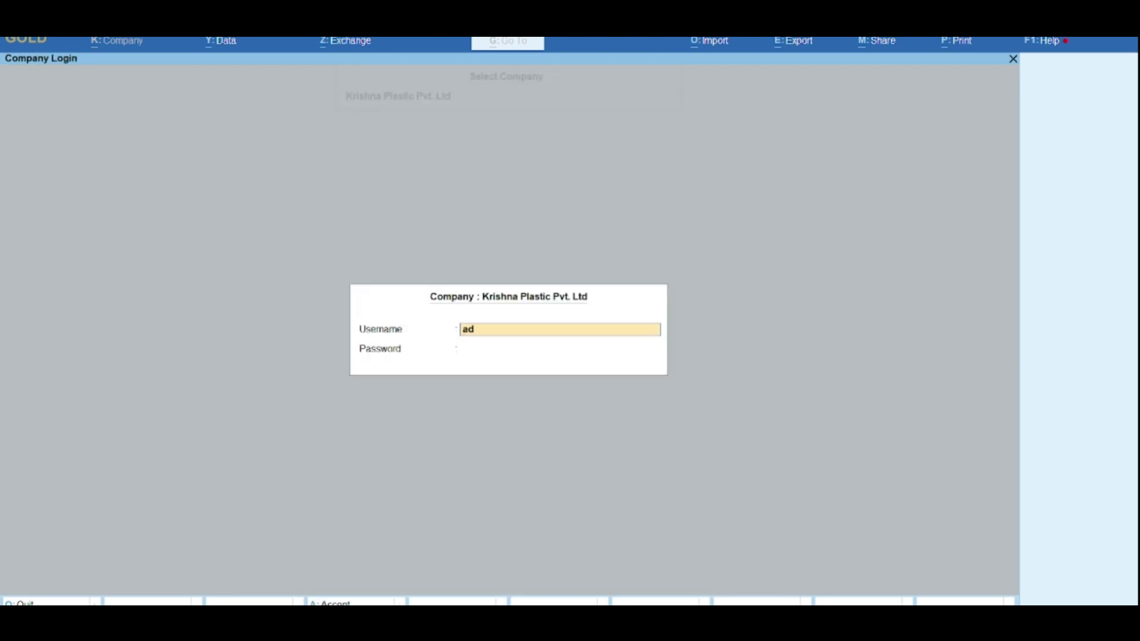
key("Return")
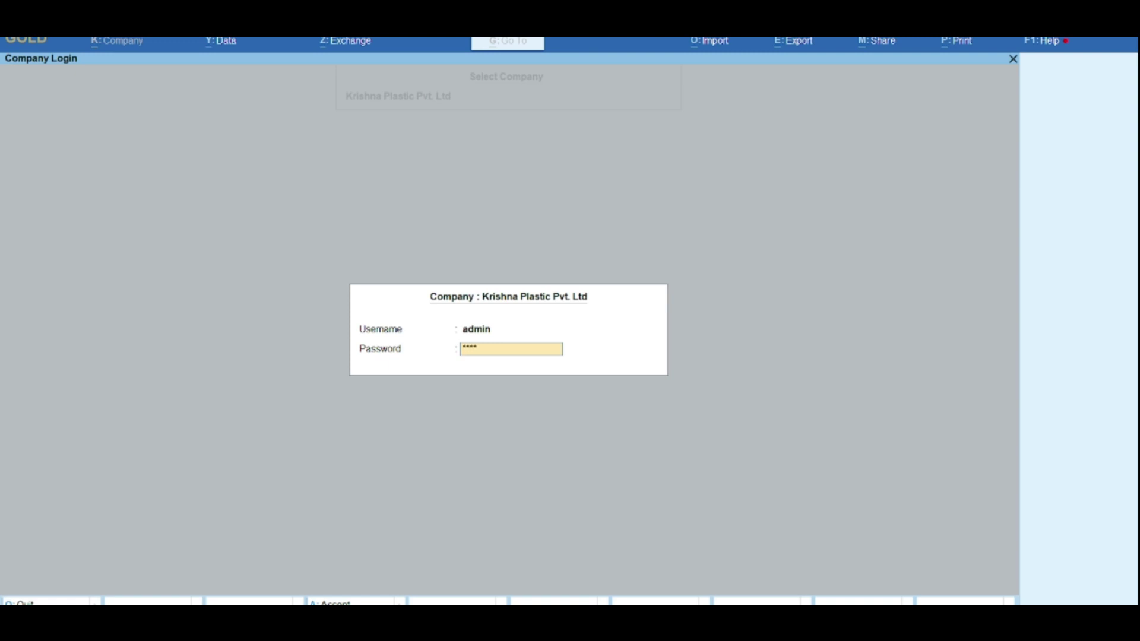
key("Return")
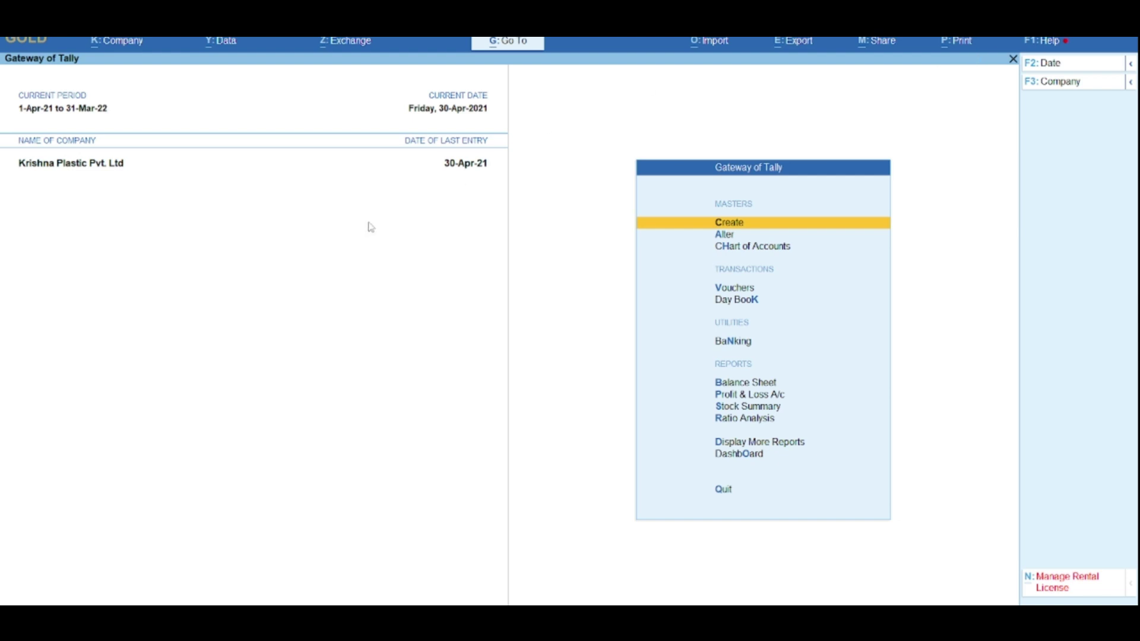
Step: Browse the Gateway menu, briefly viewing the Day Book and an empty Payment voucher
key("Down")
key("Down")
key("Down")
key("Down")
key("Down")
key("Down")
key("Down")
key("Down")
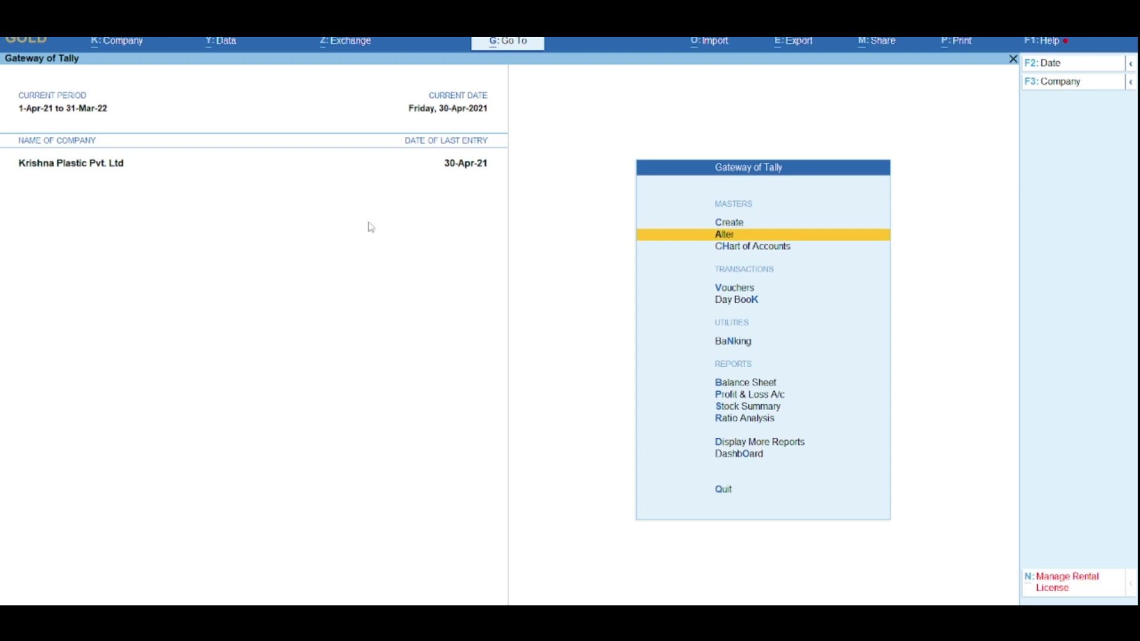
key("Down")
key("Down")
key("Down")
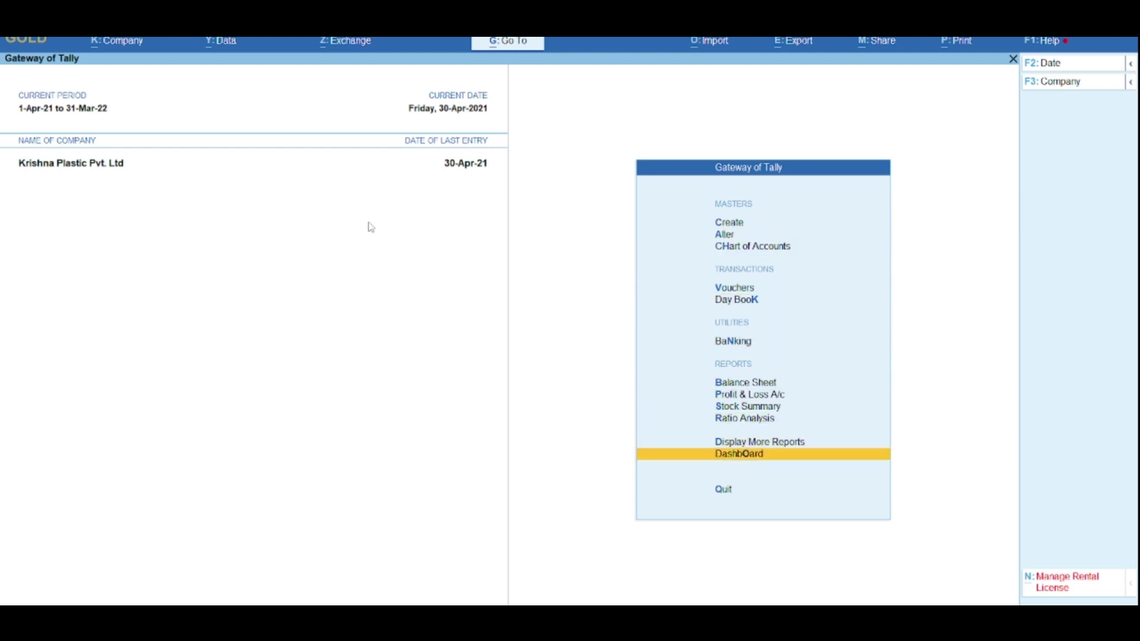
key("Up")
key("Down")
key("Up")
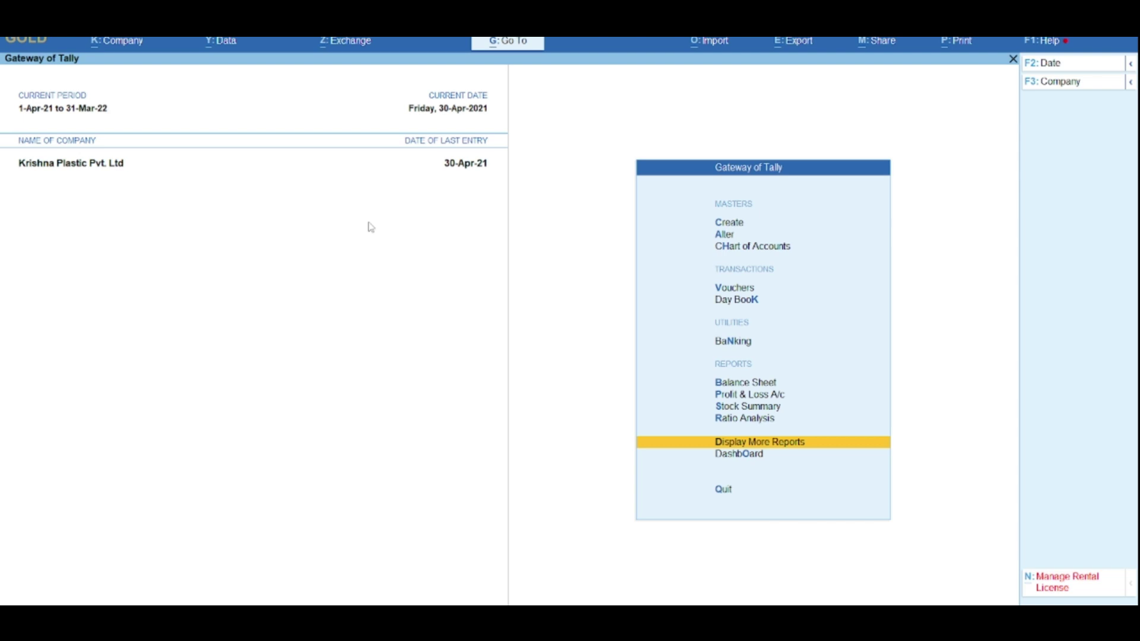
key("Up")
key("Up")
key("Up")
key("Up")
key("Up")
key("Up")
key("Up")
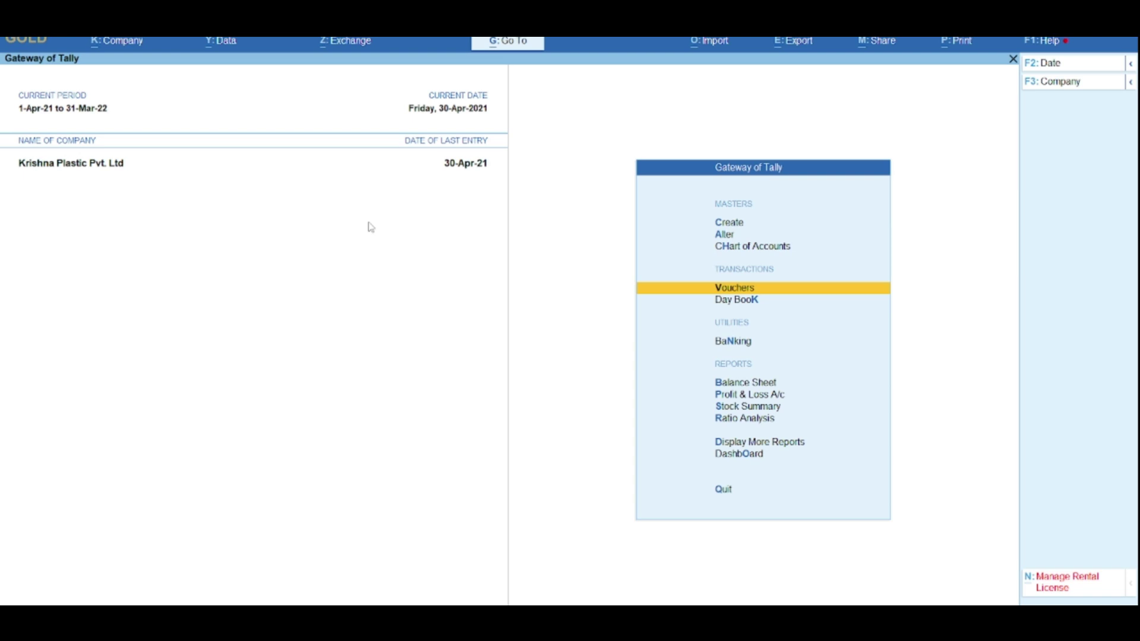
key("Down")
key("Return")
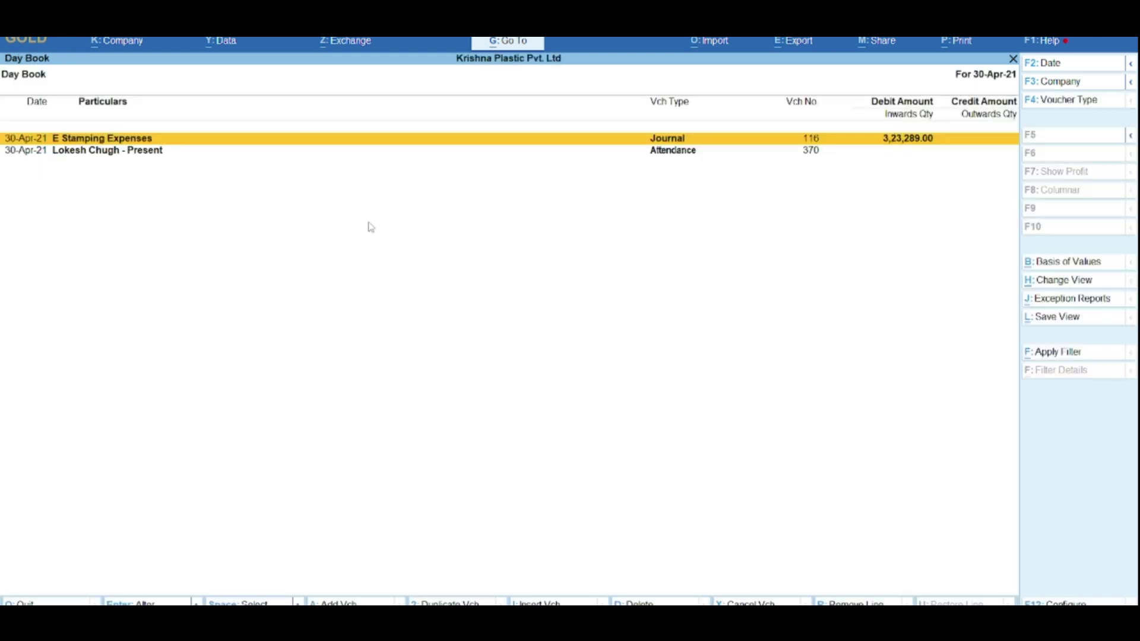
key("Down")
key("Escape")
key("Up")
key("Return")
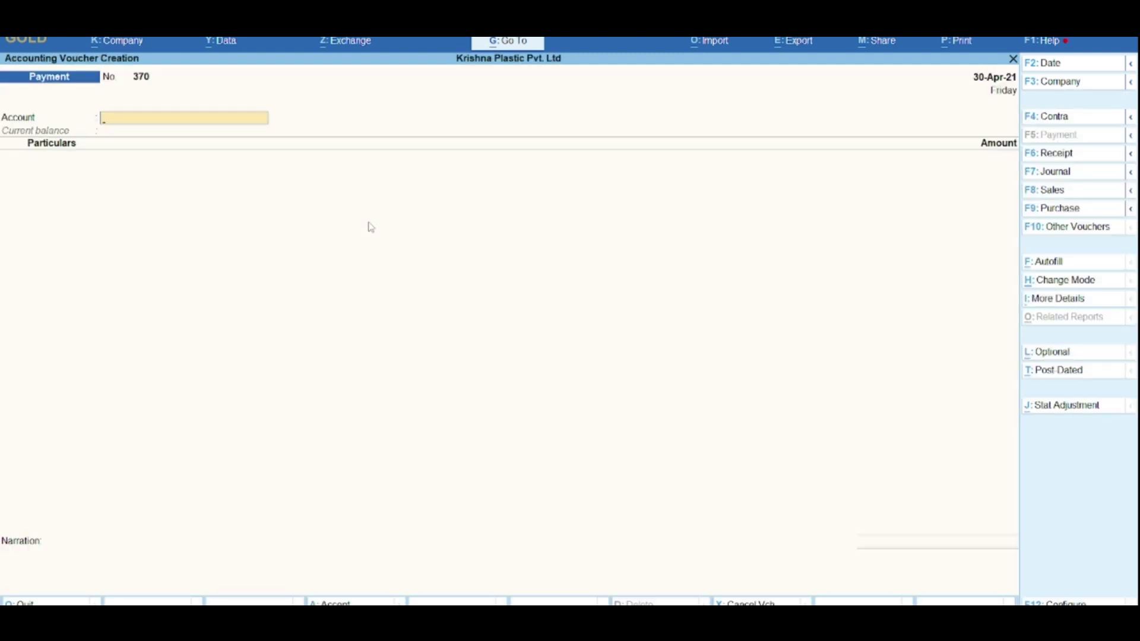
key("Escape")
Step: View the Balance Sheet and the Profit & Loss account's Sales Accounts group
key("Down")
key("Down")
key("Down")
key("Down")
key("Up")
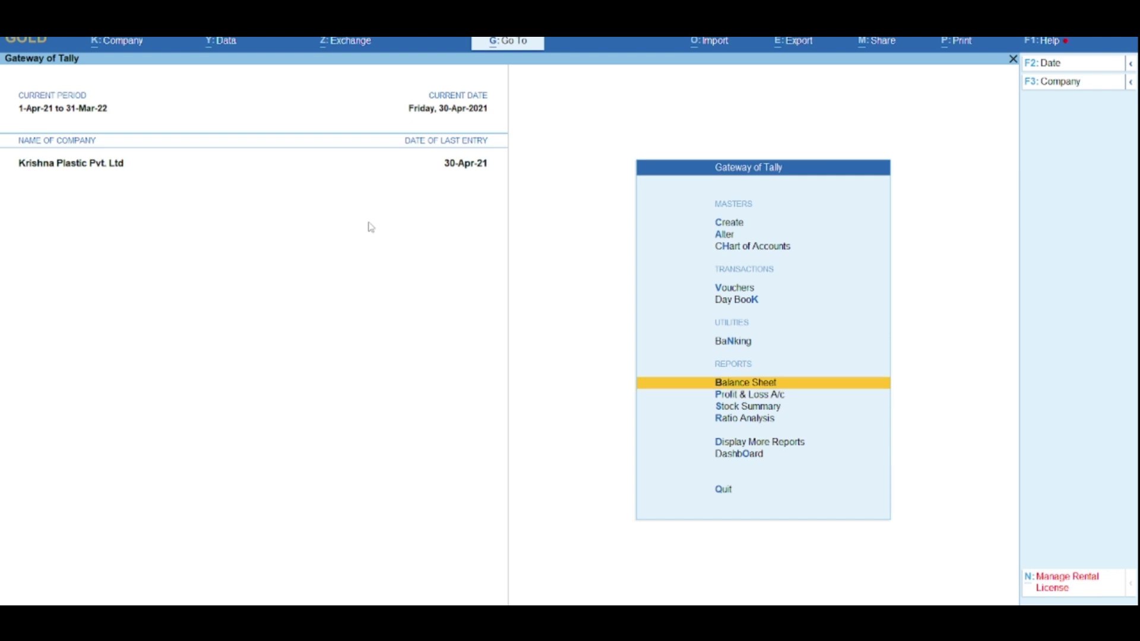
key("Return")
key("Escape")
key("Down")
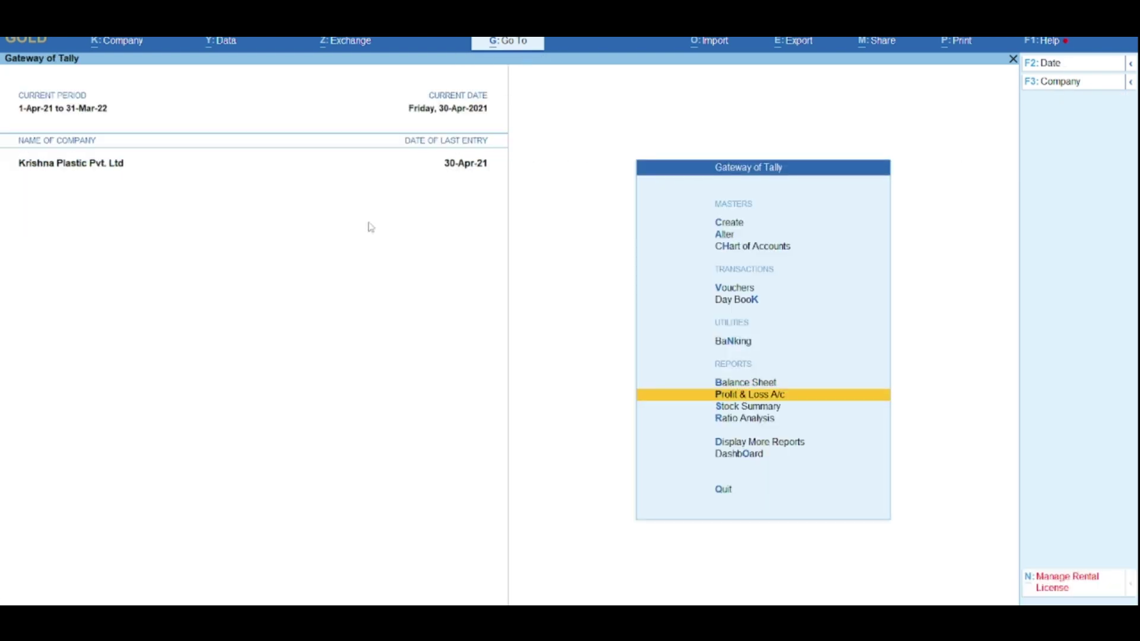
key("Return")
key("Return")
key("Down")
key("Down")
key("Up")
key("Escape")
key("Escape")
key("Down")
key("Down")
key("Down")
key("Down")
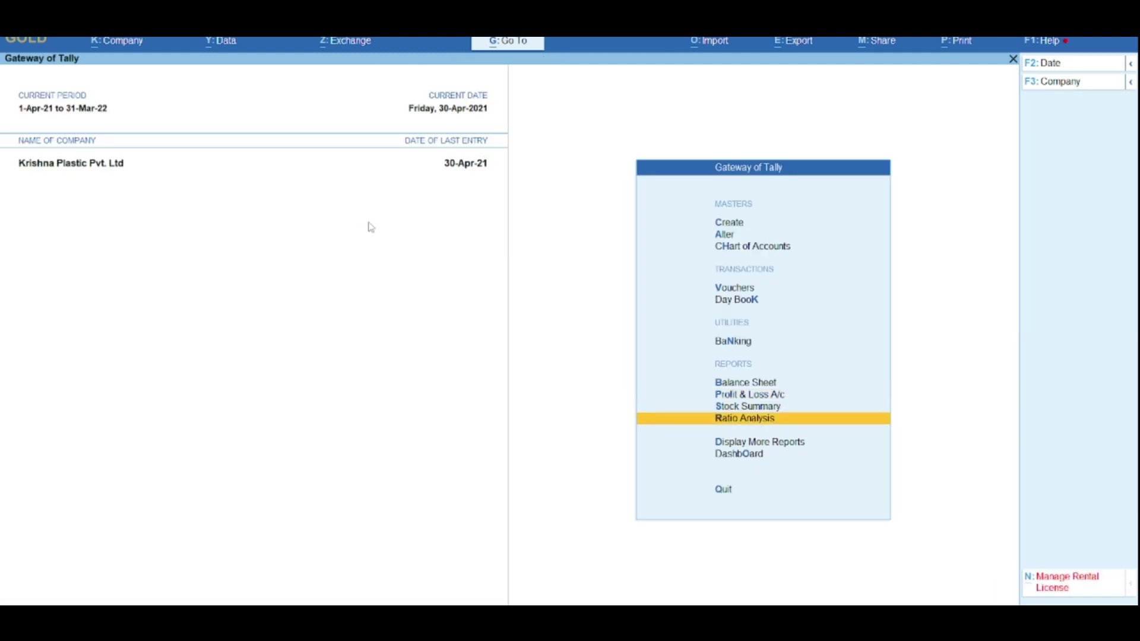
key("Up")
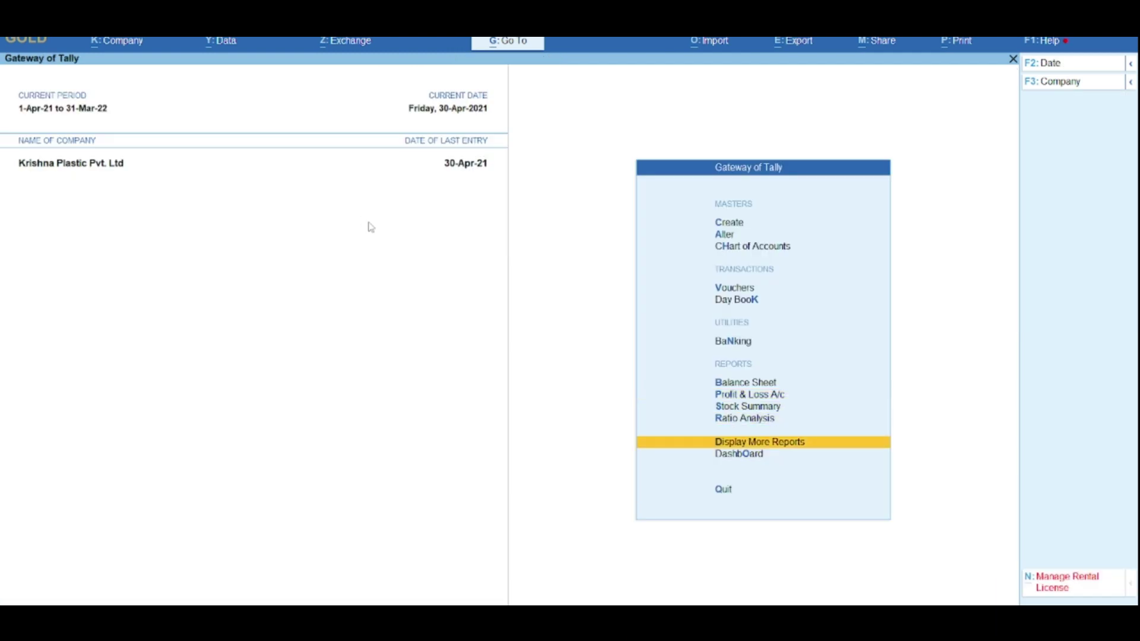
Step: Open Softtech Solutions' ledger vouchers via Account Books and alter Journal voucher No. 111
key("Return")
key("Down")
key("Down")
key("Down")
key("Down")
key("Return")
key("Down")
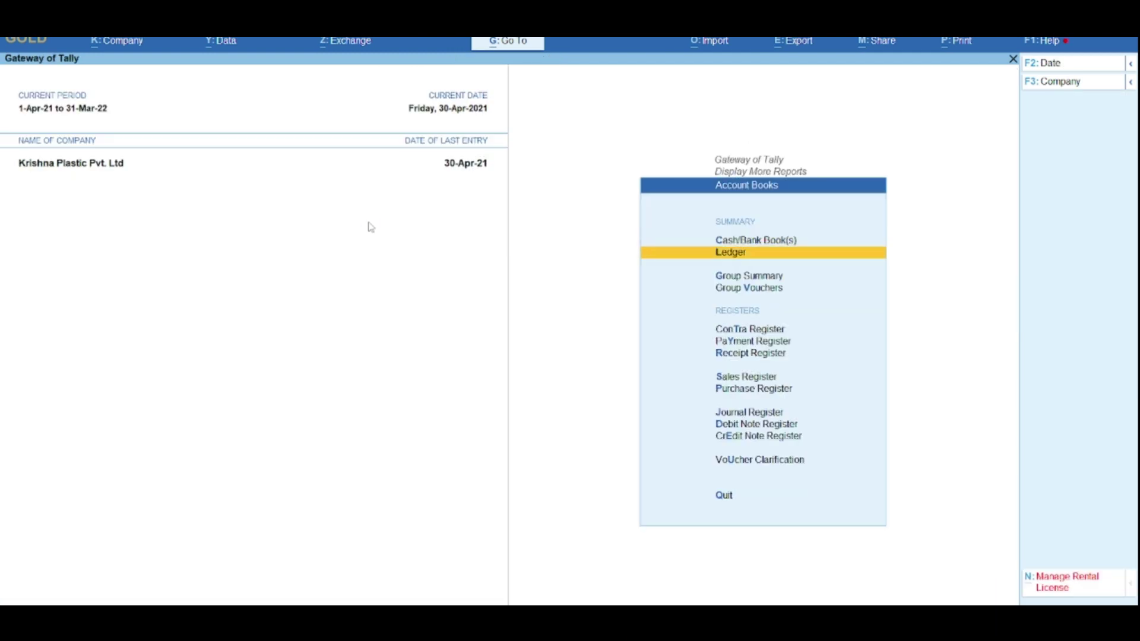
key("Return")
key("Down")
key("Down")
key("Down")
key("Down")
key("Down")
key("Down")
key("Down")
key("Down")
key("Down")
type("Softt")
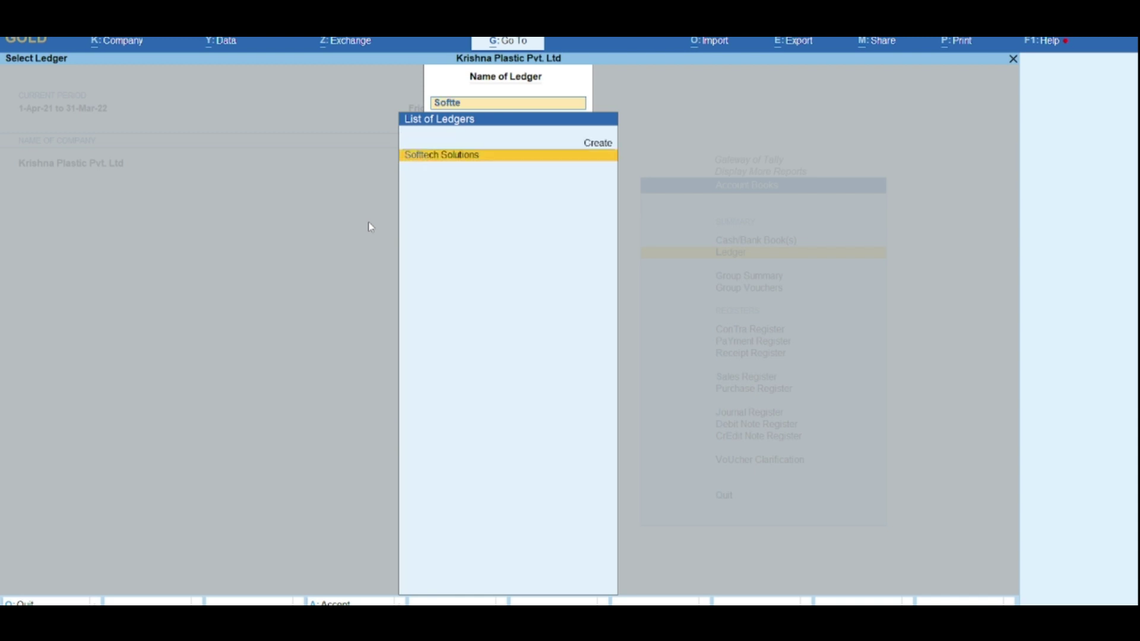
type("e")
key("Return")
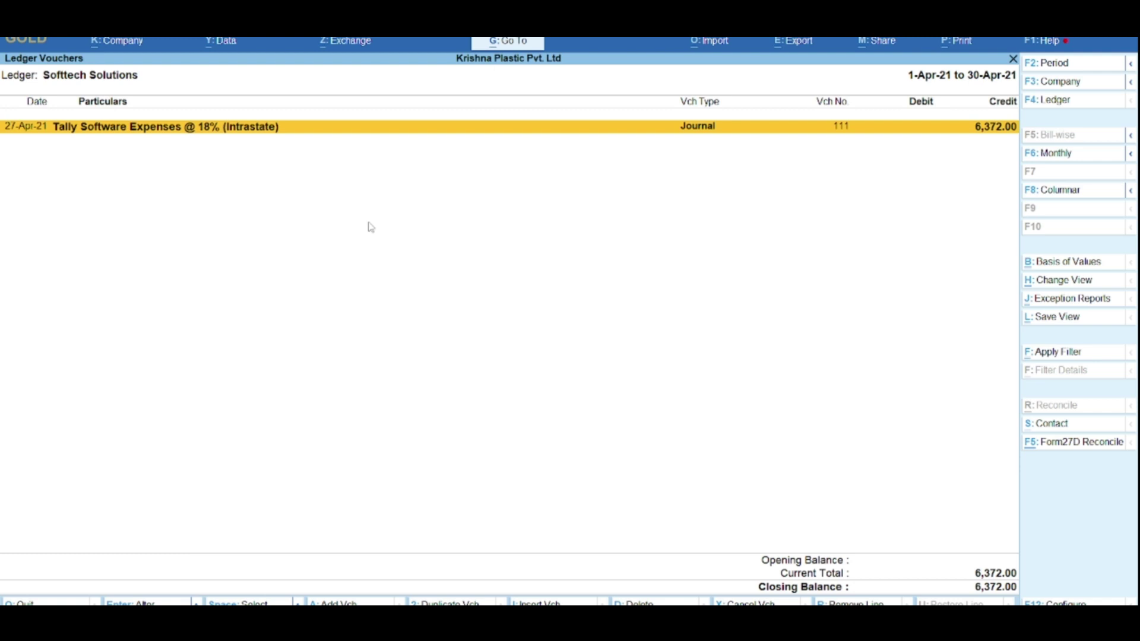
key("Return")
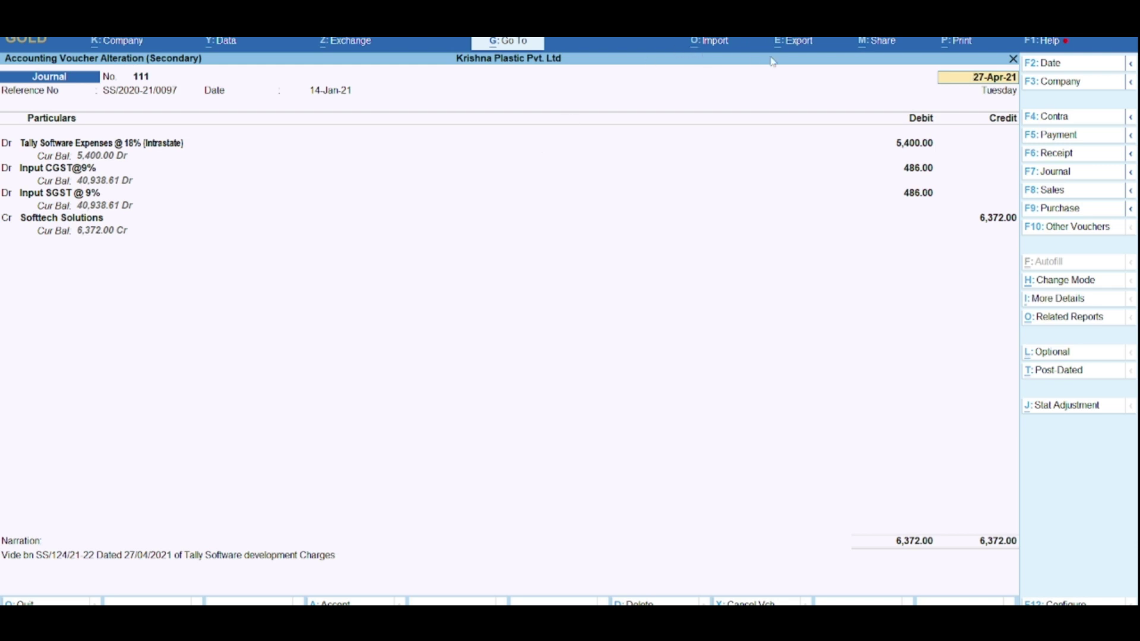
Step: Open the Share menu on Journal voucher No. 111 and browse its E-mail and WhatsApp choices
left_click(793, 51)
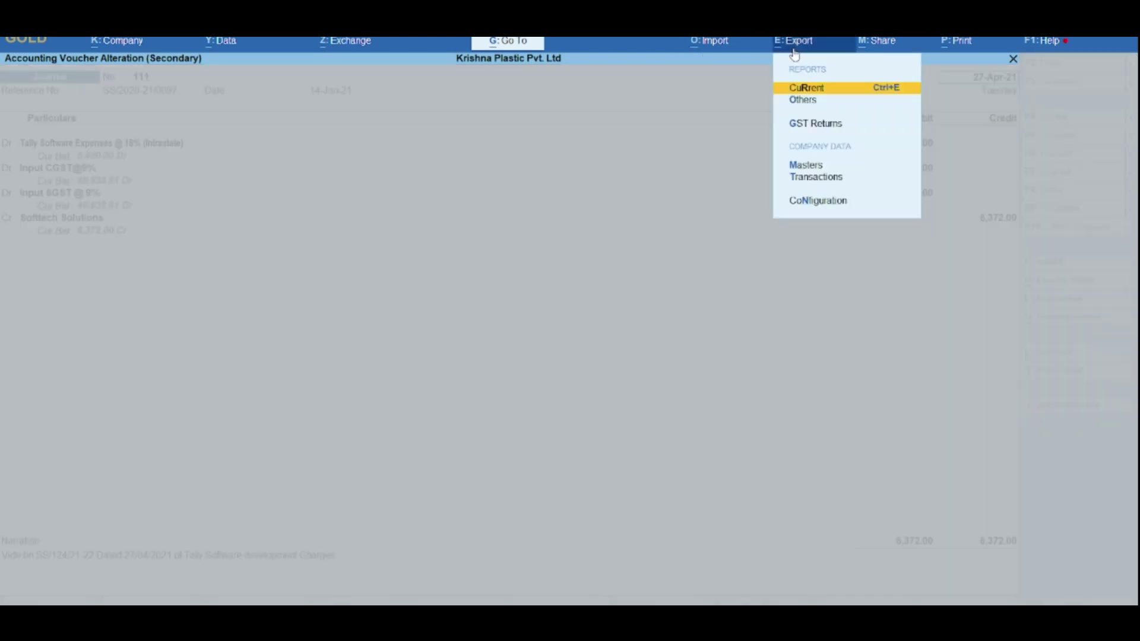
left_click(863, 55)
key("Down")
key("Up")
key("Down")
key("Up")
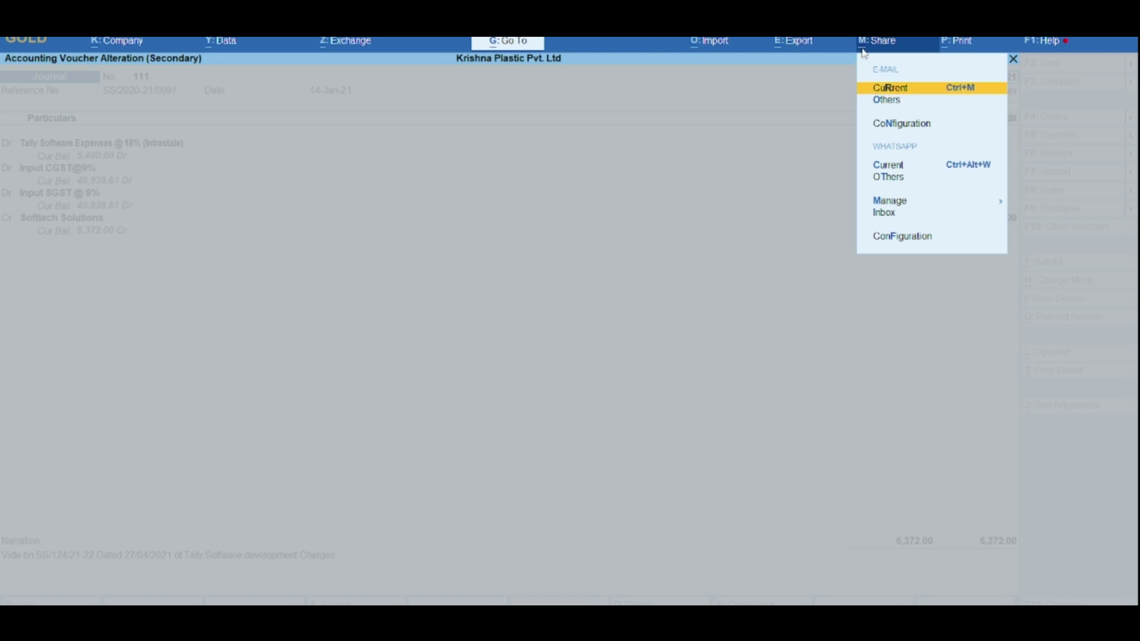
key("Down")
key("Down")
key("Down")
key("Up")
key("Down")
key("Down")
key("Up")
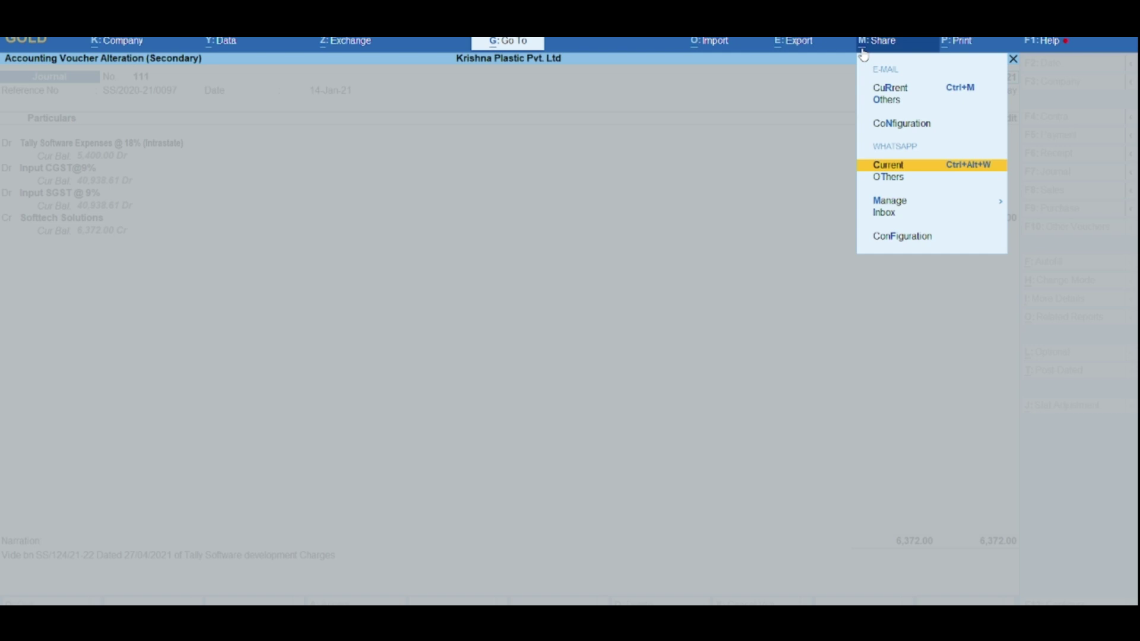
key("Down")
key("Up")
Step: Go to WhatsApp Manage in the Share menu and start Sign Up for WhatsApp
key("Down")
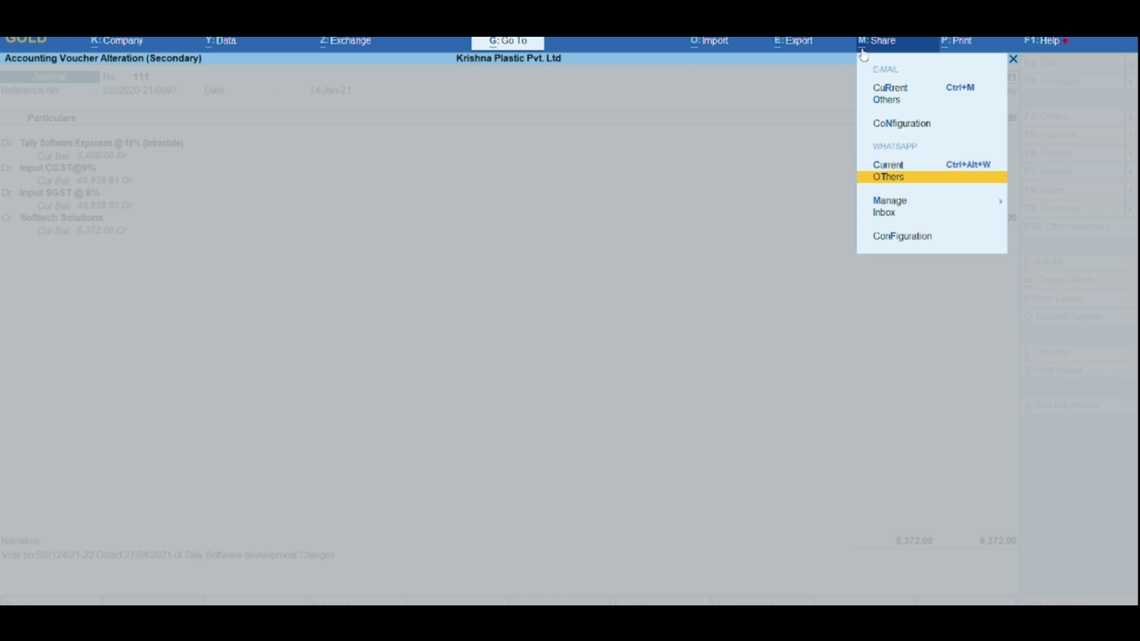
key("Up")
key("Down")
key("Down")
key("Return")
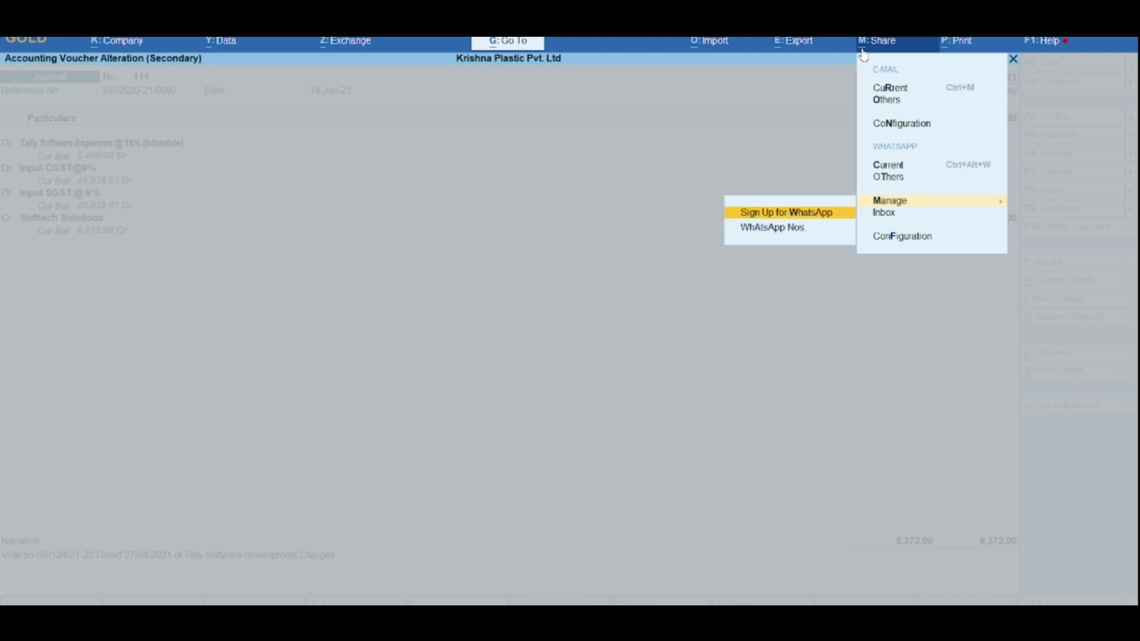
key("Escape")
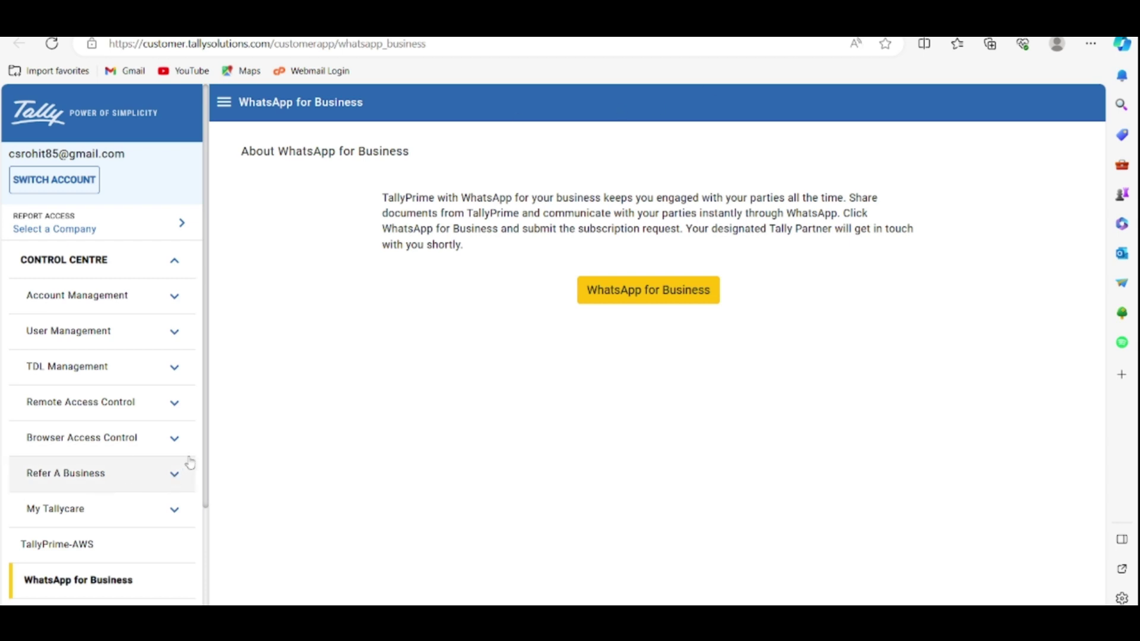
Step: Request WhatsApp for Business, dismiss the 'Lead already exists' message, and log out of the portal
scroll(166, 522, "down", 3)
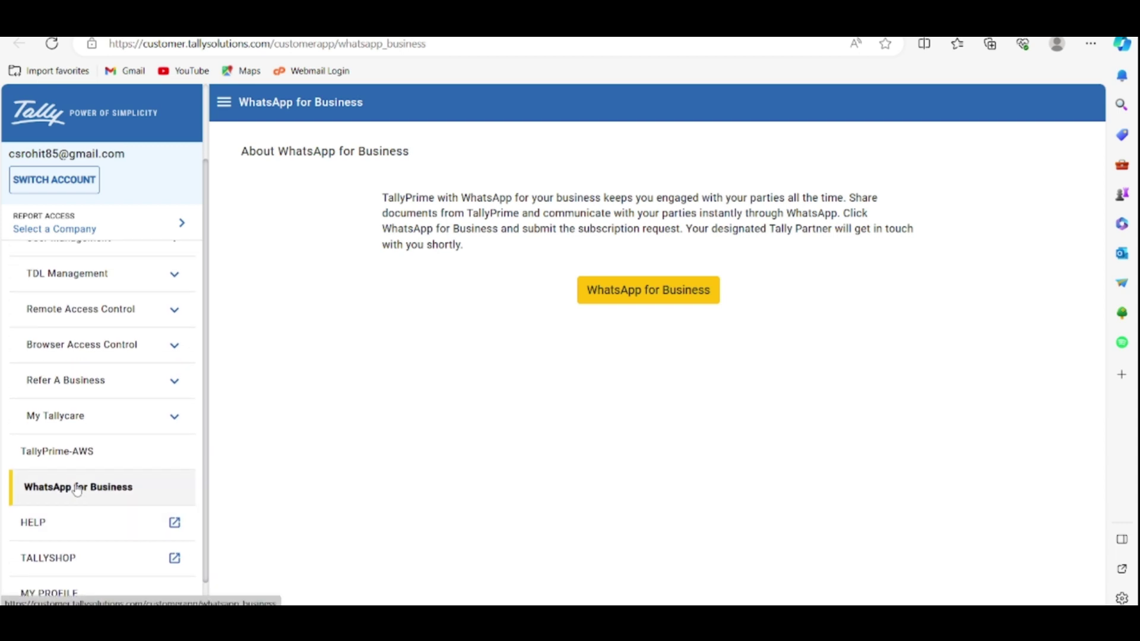
left_click(651, 287)
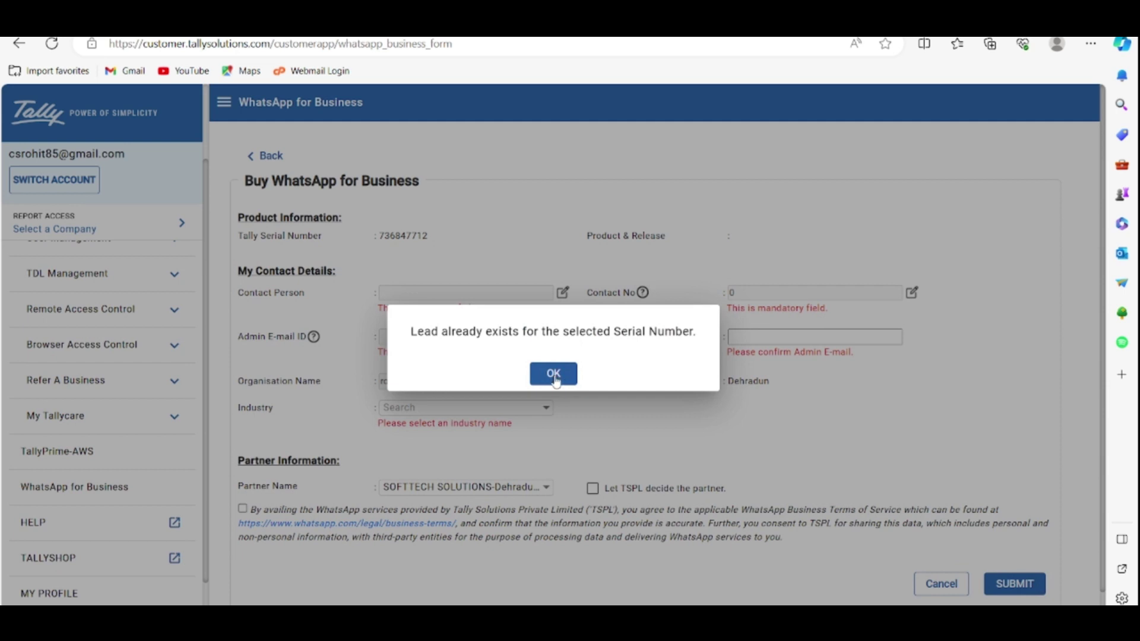
left_click(553, 374)
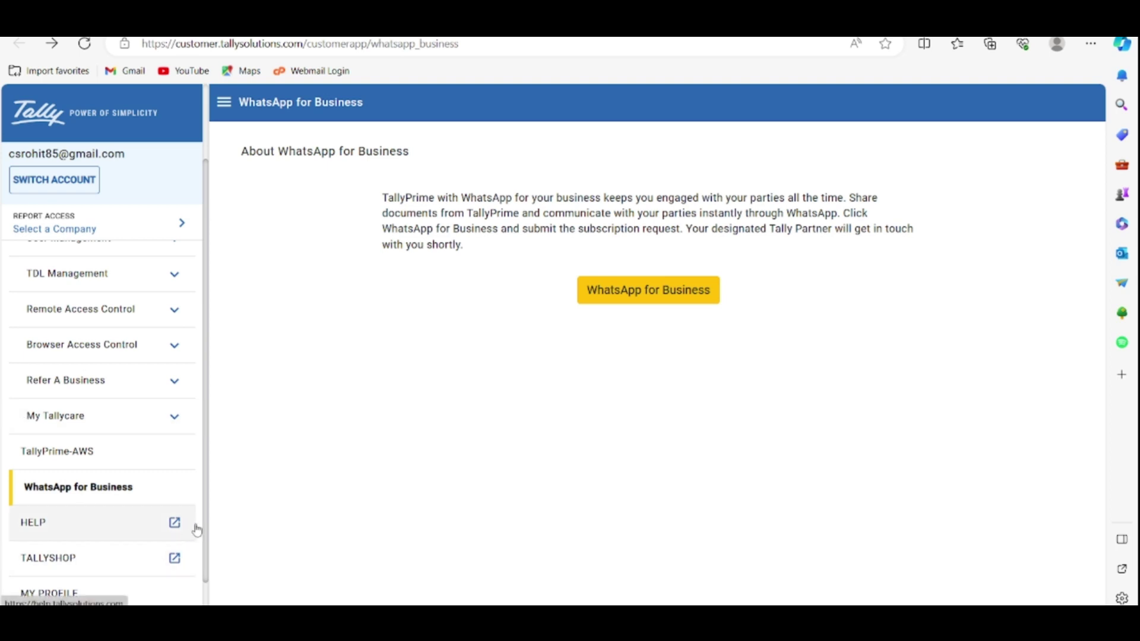
scroll(199, 589, "down", 1)
left_click(49, 592)
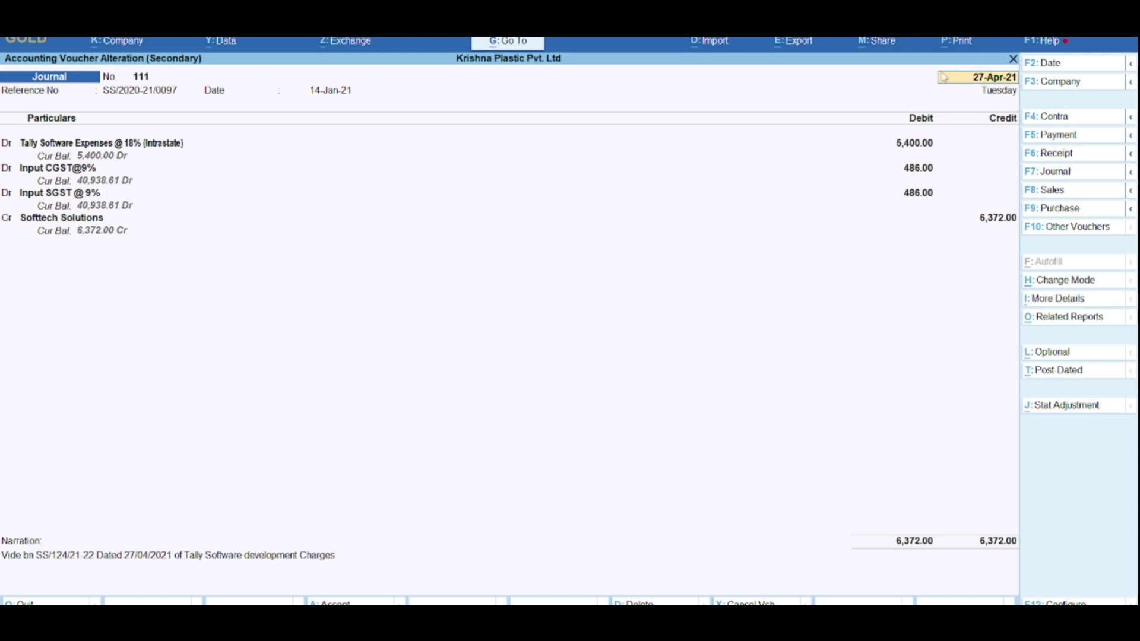
left_click(890, 46)
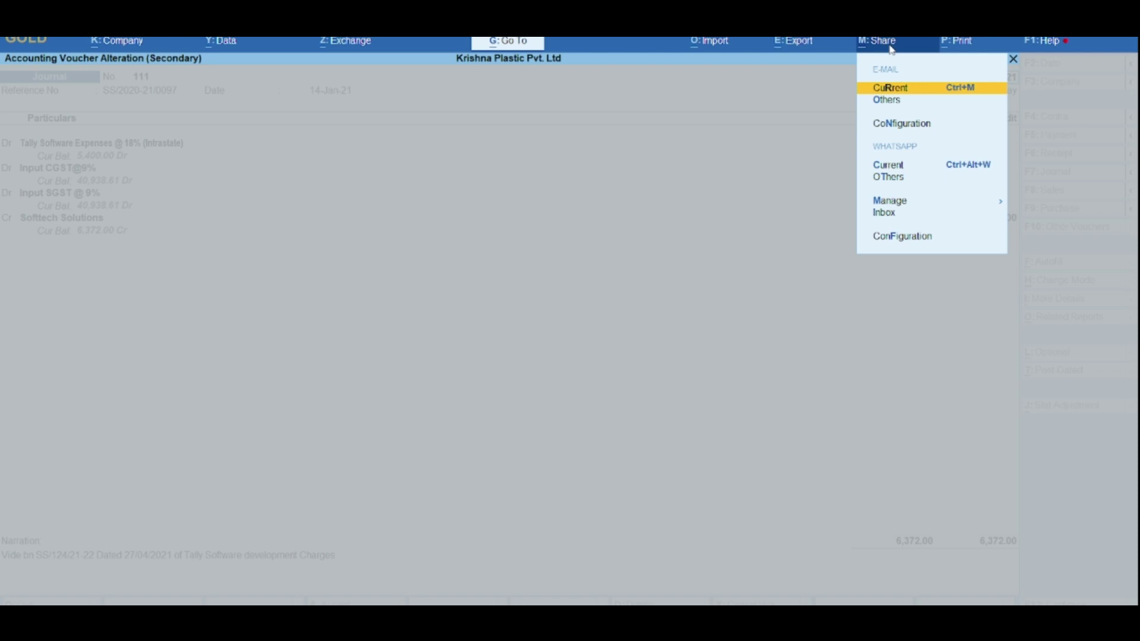
key("Down")
key("Down")
key("Down")
key("Down")
key("Down")
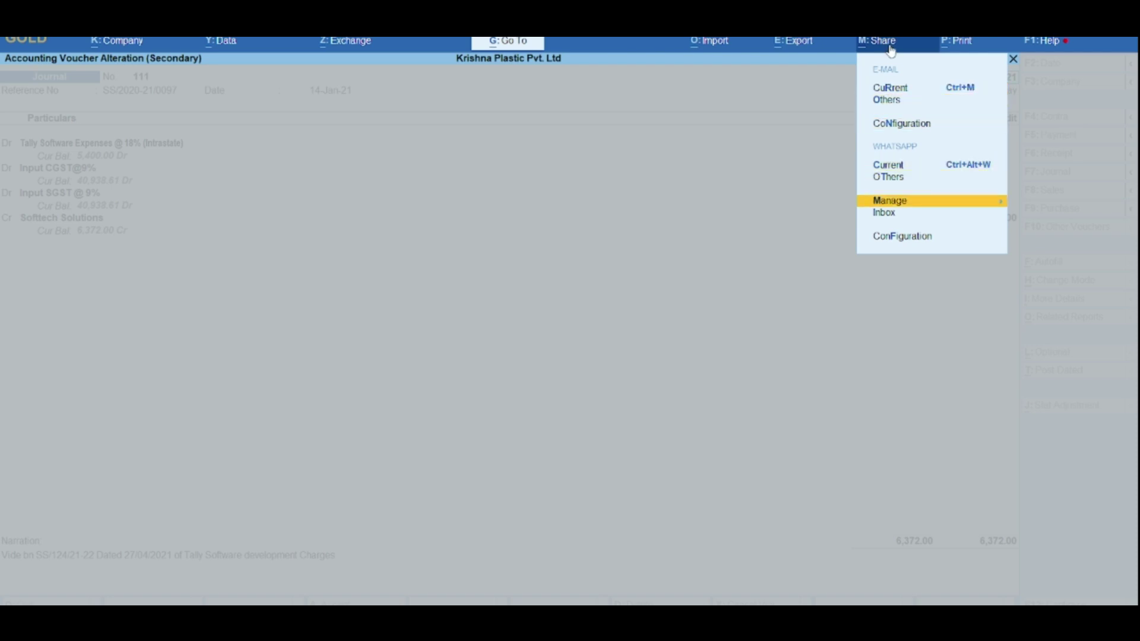
key("Return")
key("Escape")
key("Down")
key("Up")
key("Return")
key("Down")
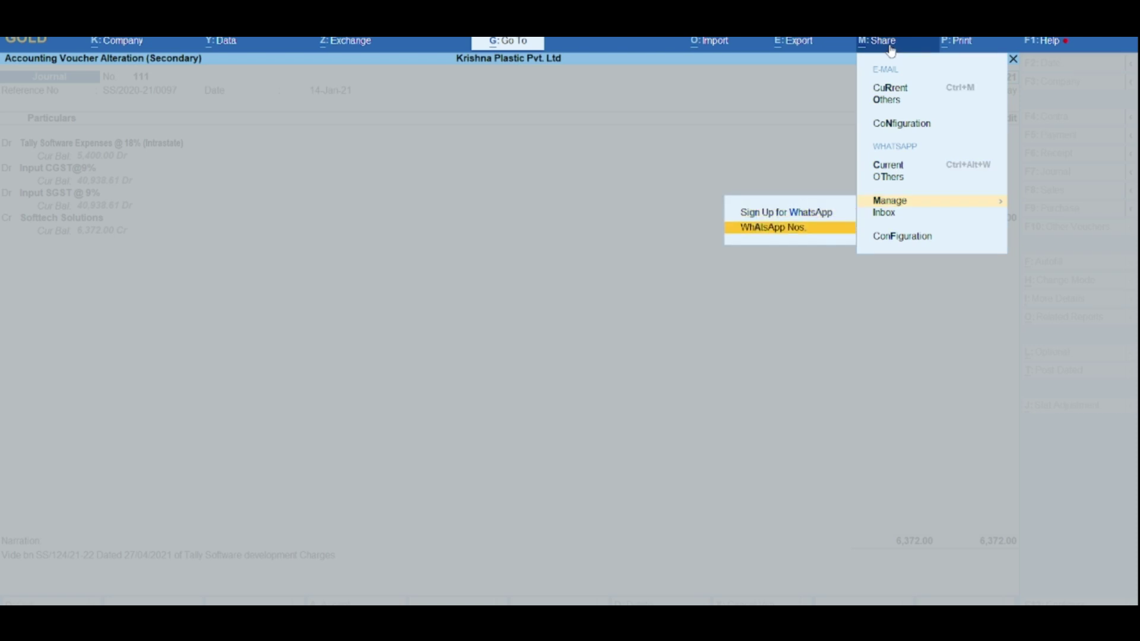
key("Up")
key("Right")
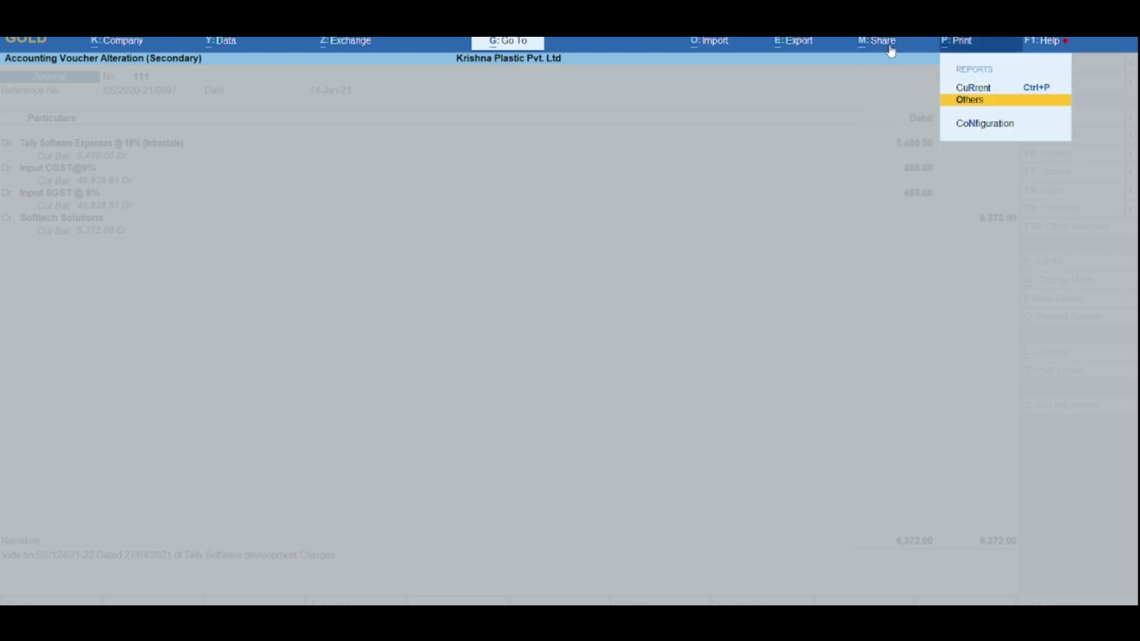
key("Left")
key("Down")
key("Down")
key("Down")
key("Down")
key("Down")
key("Down")
key("Return")
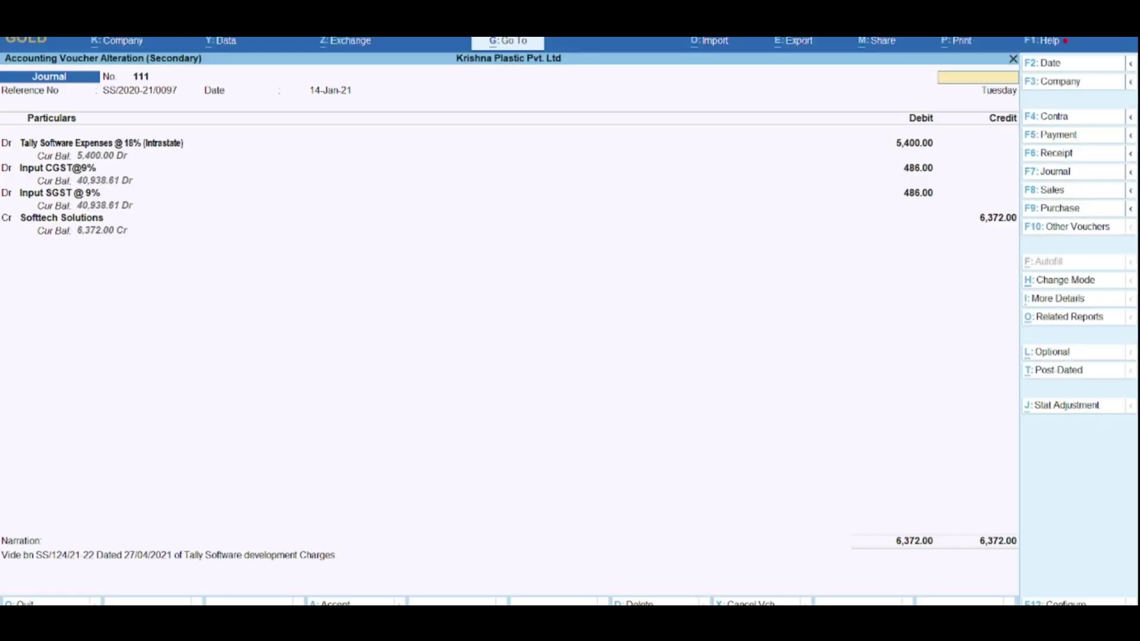
Step: Return to Softtech Solutions' ledger vouchers and share the current report via WhatsApp Current
key("Escape")
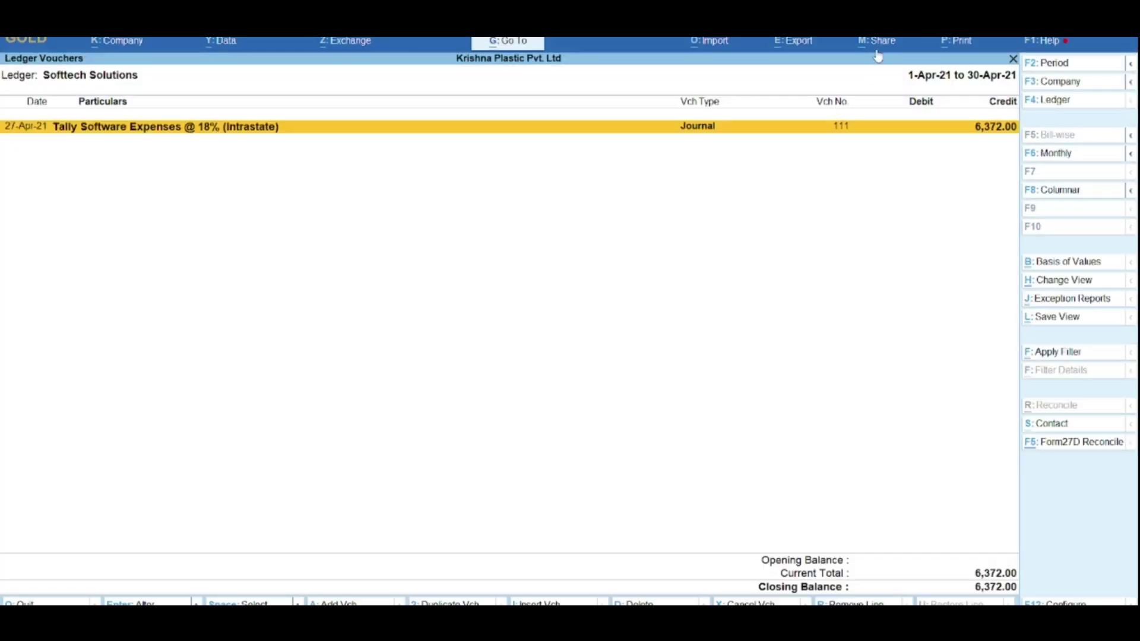
left_click(878, 48)
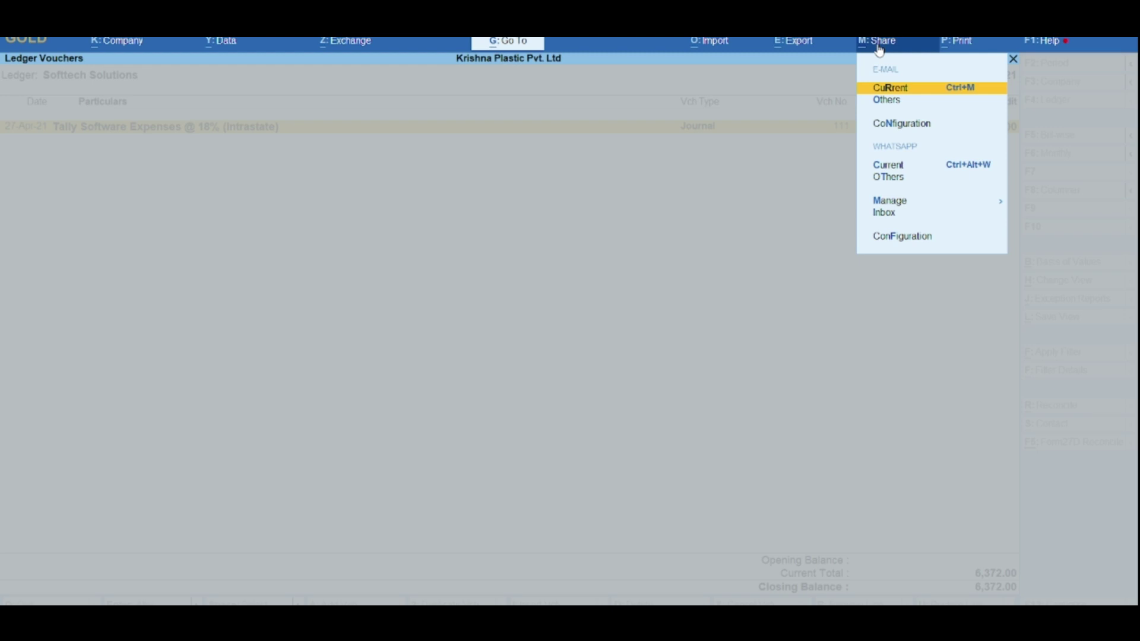
key("Down")
key("Down")
key("Down")
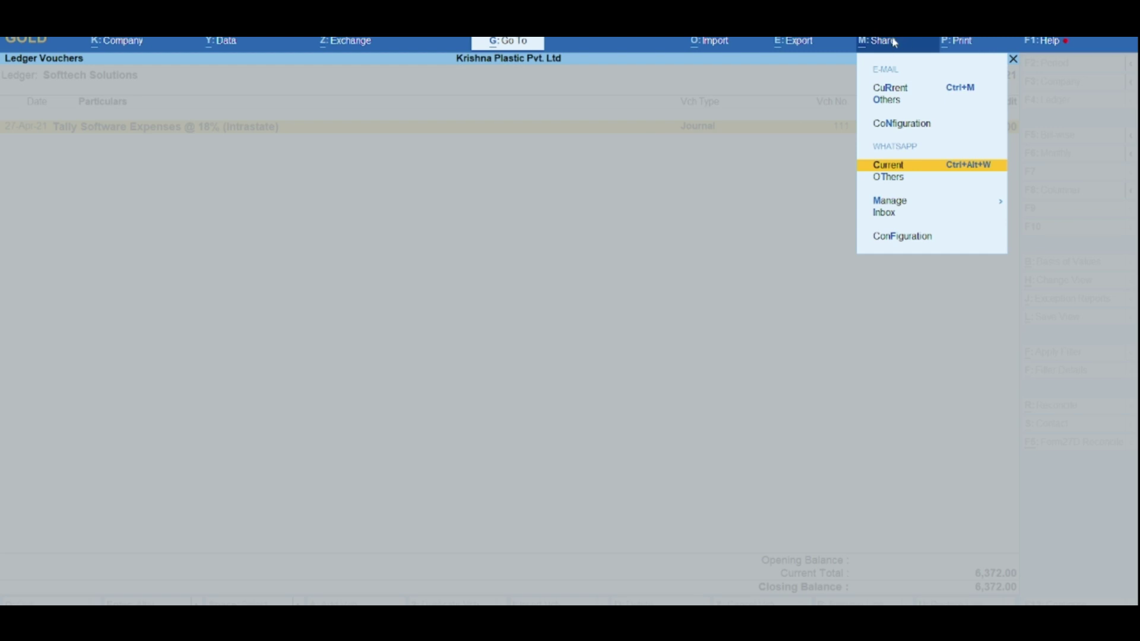
left_click(885, 46)
left_click(885, 45)
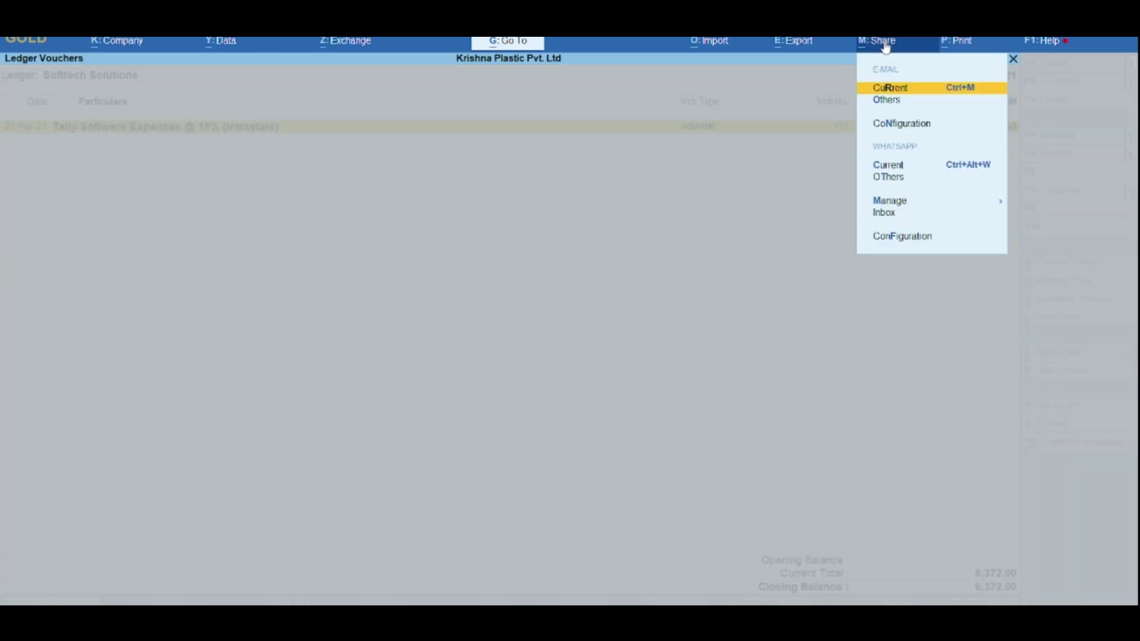
key("Down")
key("Up")
key("Down")
key("Up")
key("Down")
key("Down")
key("Down")
key("Down")
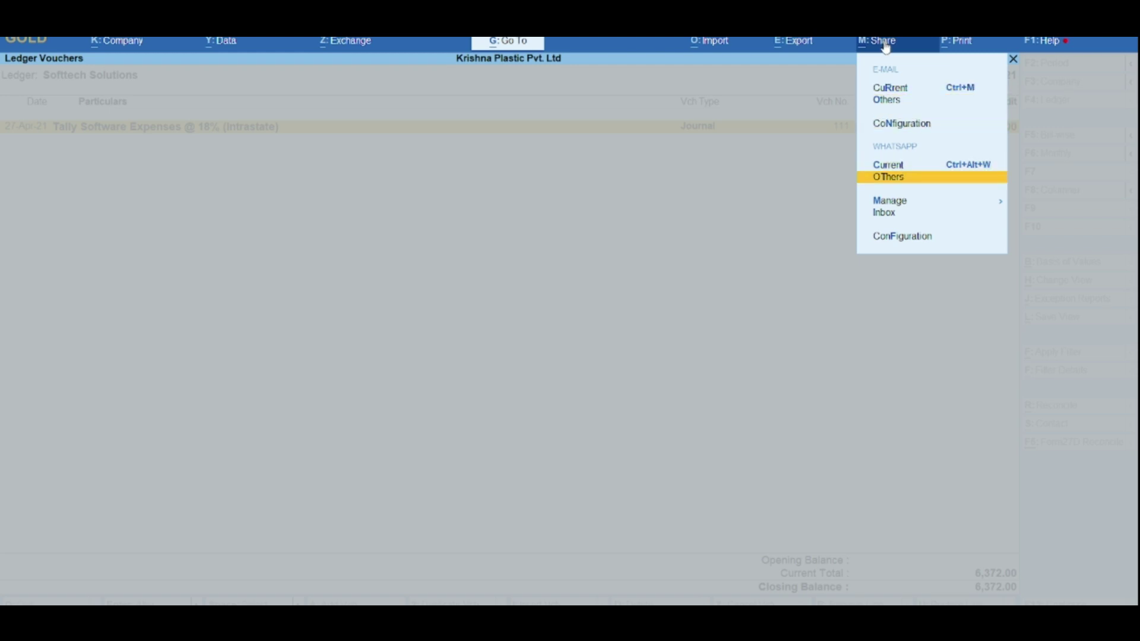
key("Up")
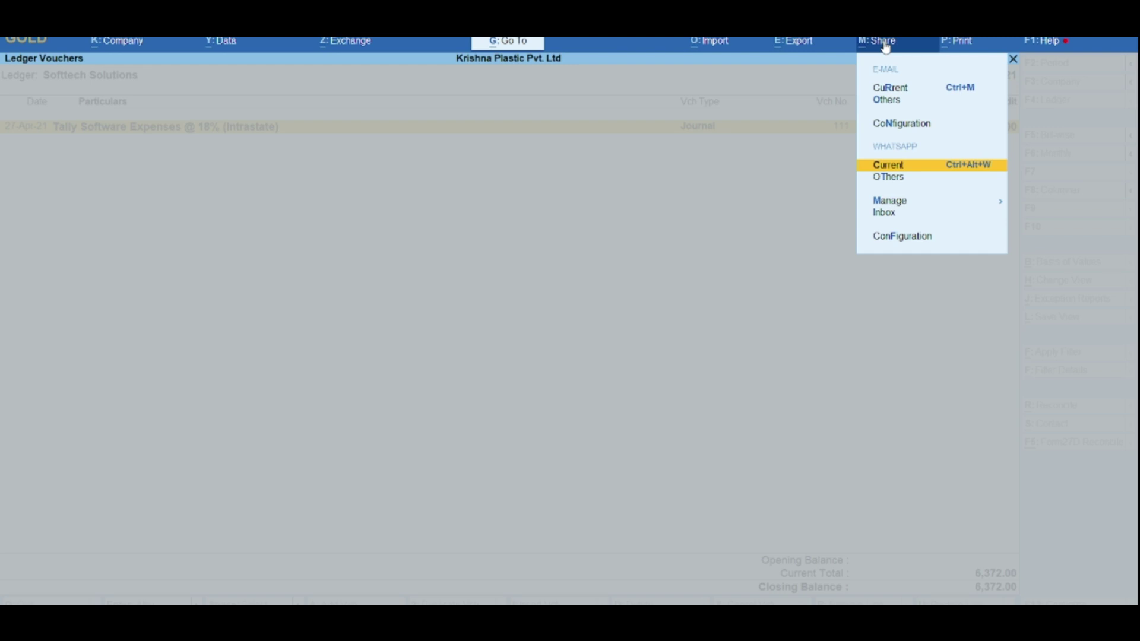
key("Return")
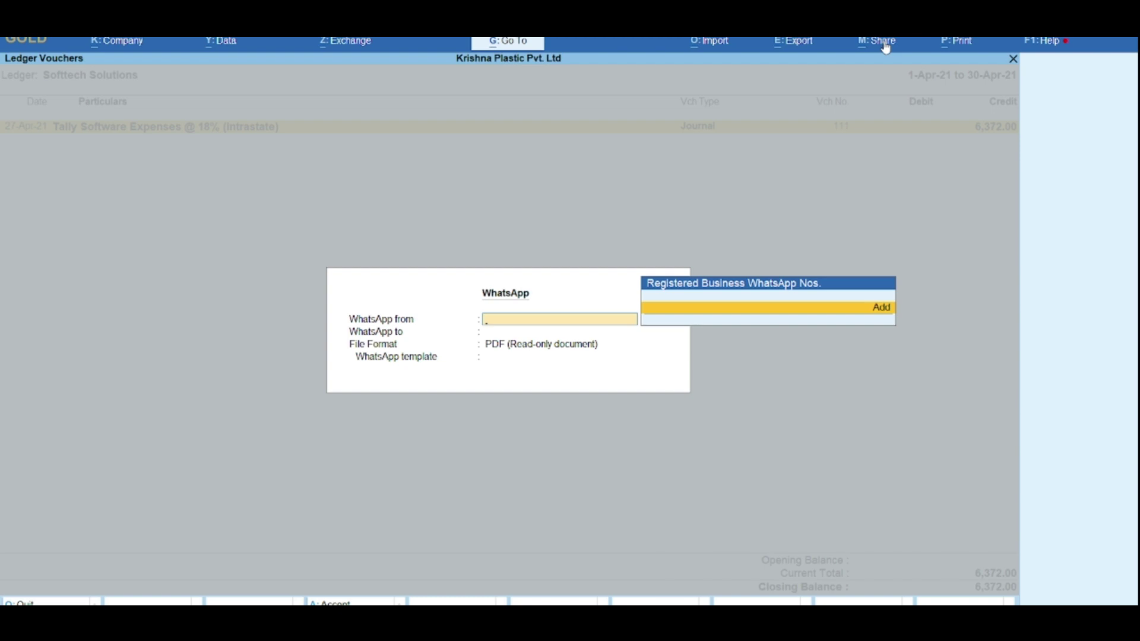
Step: Add a business WhatsApp number named Softtech Solutions as sender, skipping the WhatsApp login
key("Return")
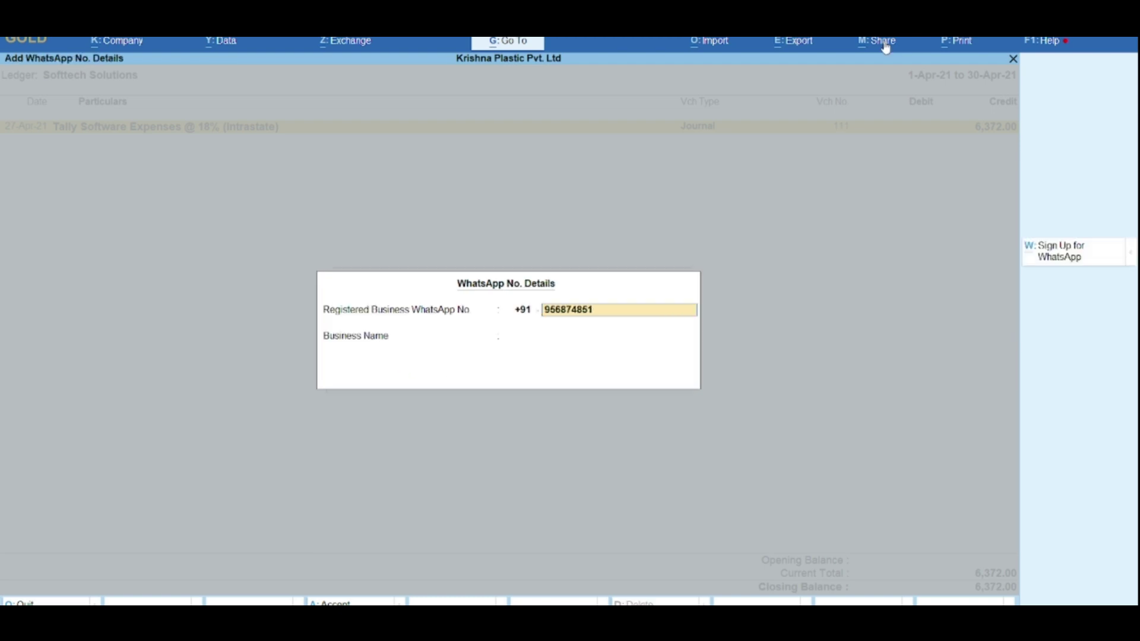
key("Return")
type("So")
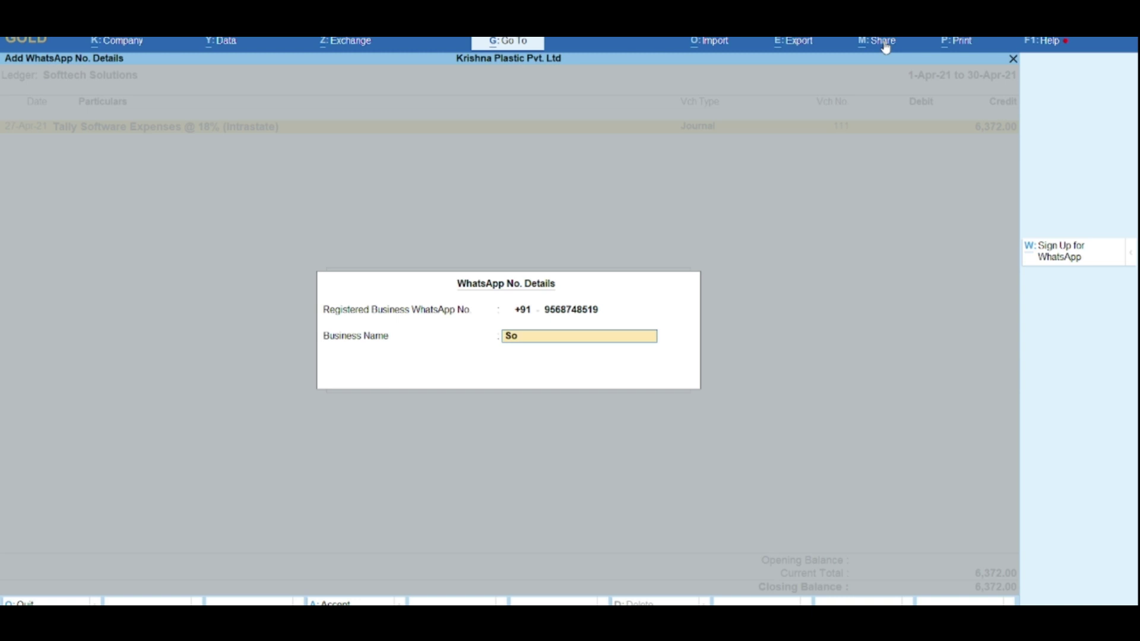
type("fttech Solutions")
key("Return")
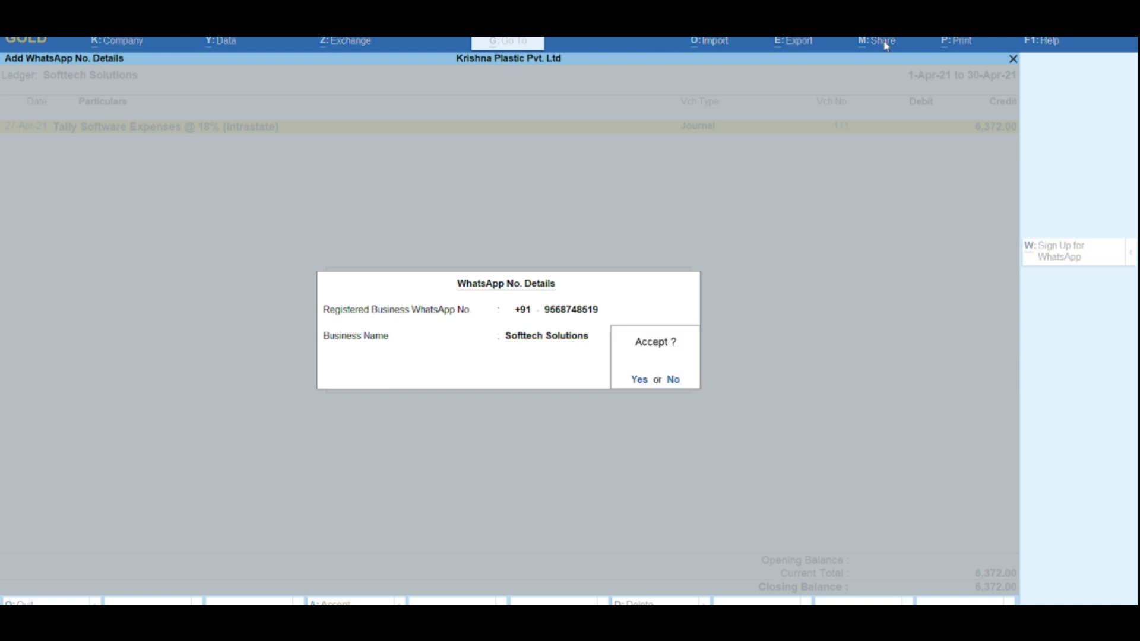
key("Return")
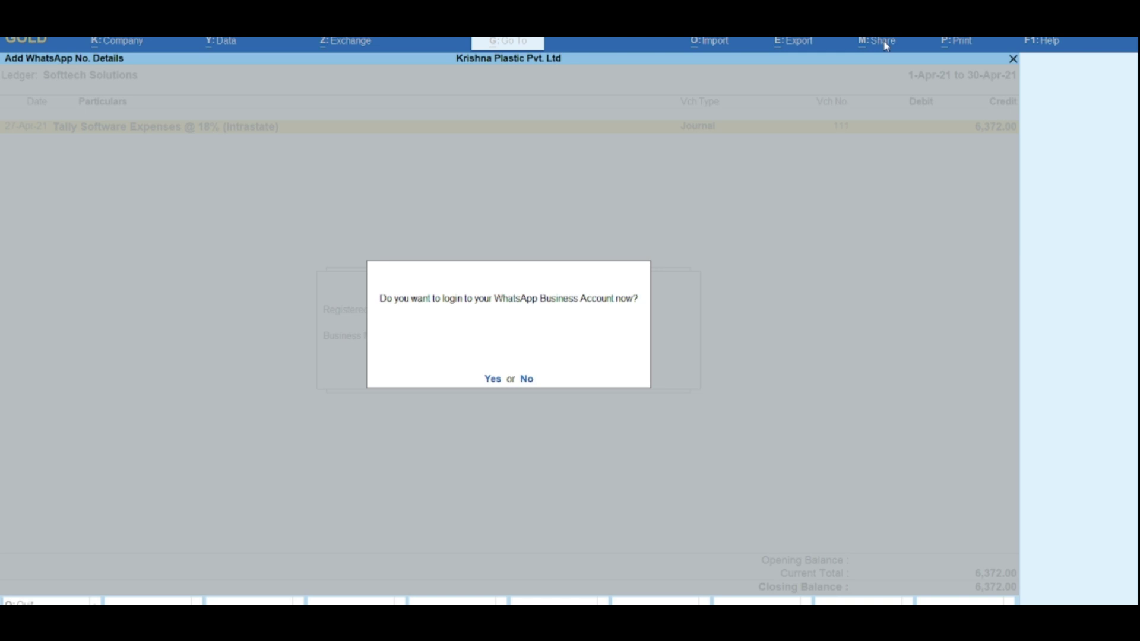
key("Return")
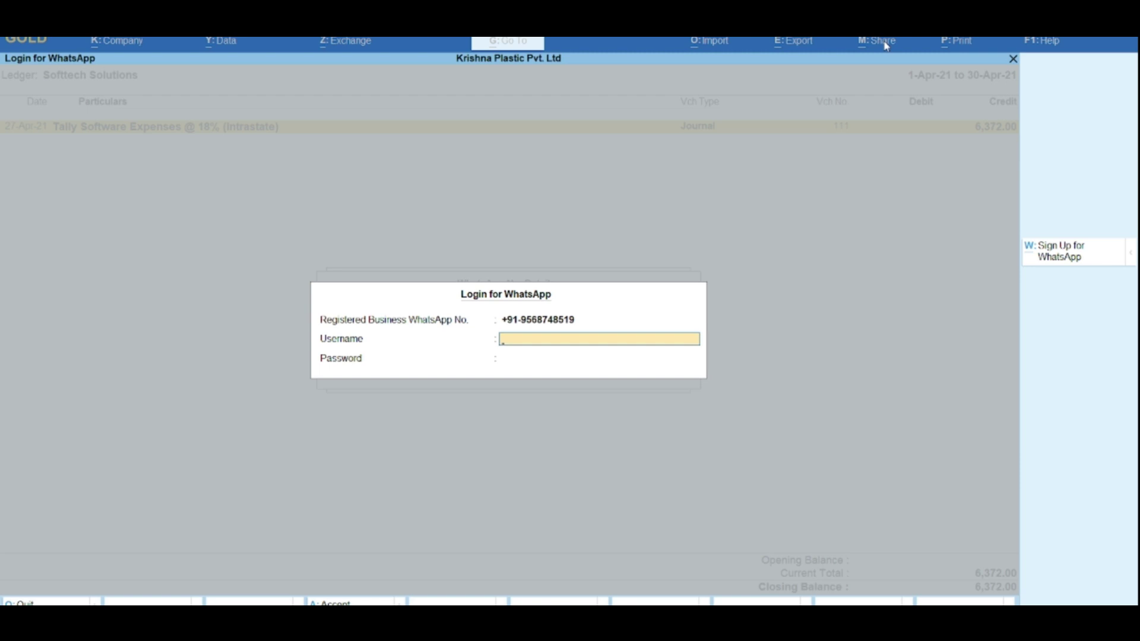
key("Escape")
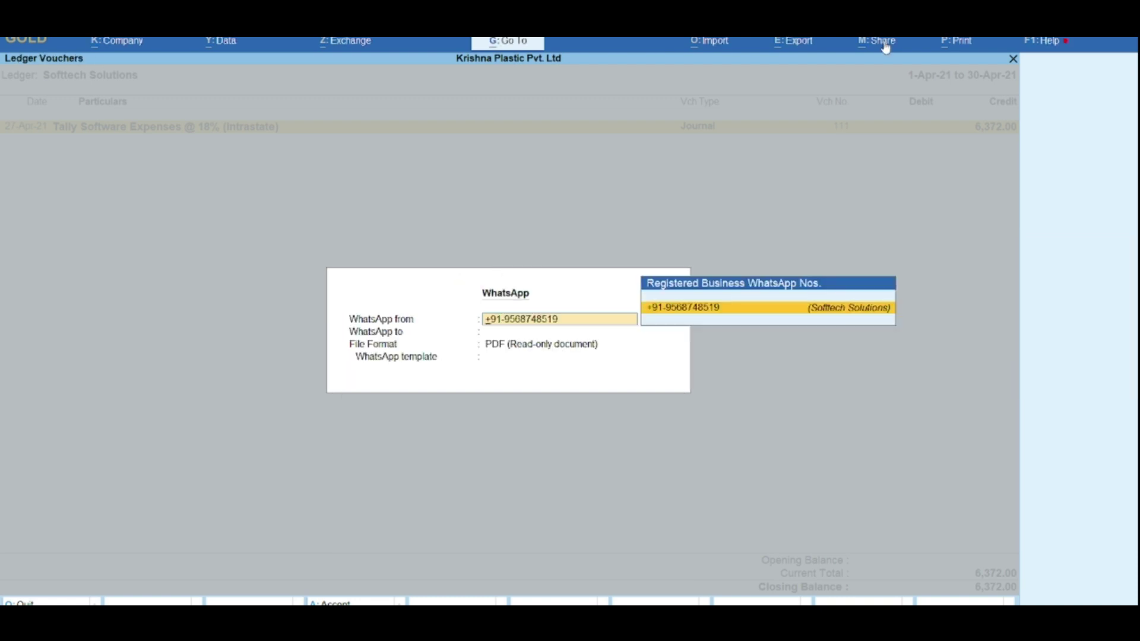
Step: Keep the registered sender and enter a new recipient mobile number in WhatsApp to
key("Return")
key("Escape")
left_click(511, 335)
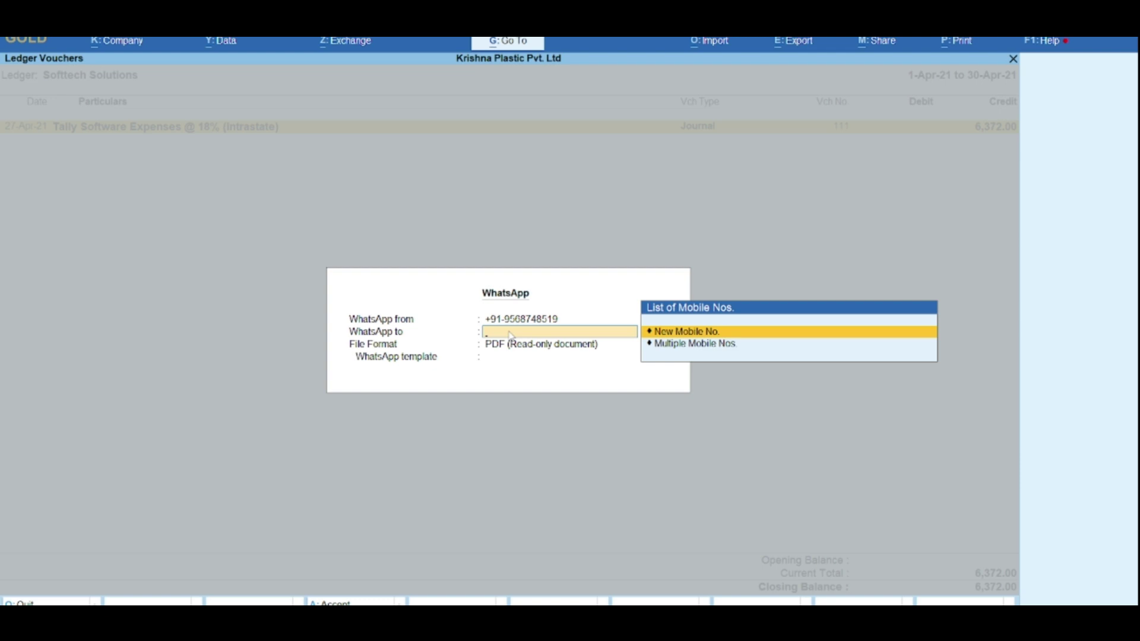
key("Return")
key("BackSpace")
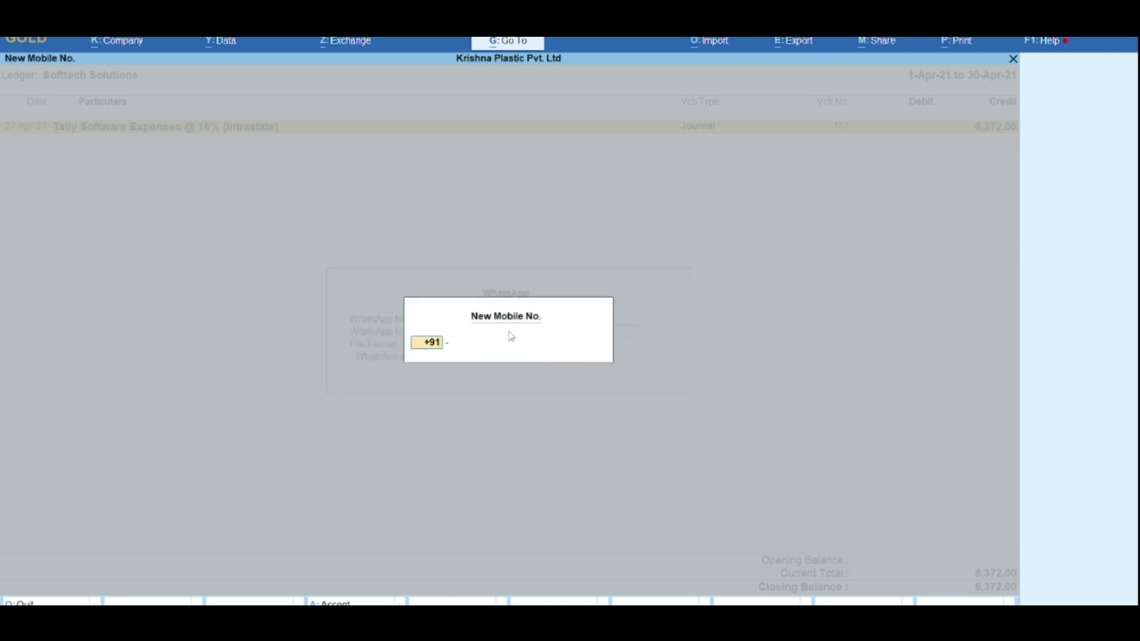
key("Return")
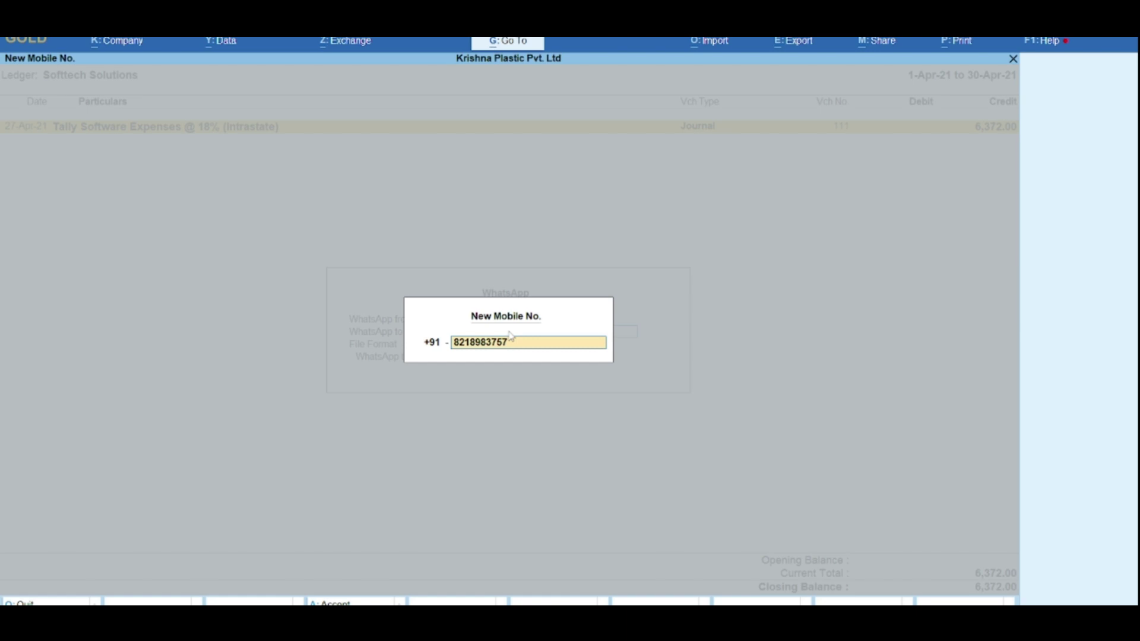
key("Return")
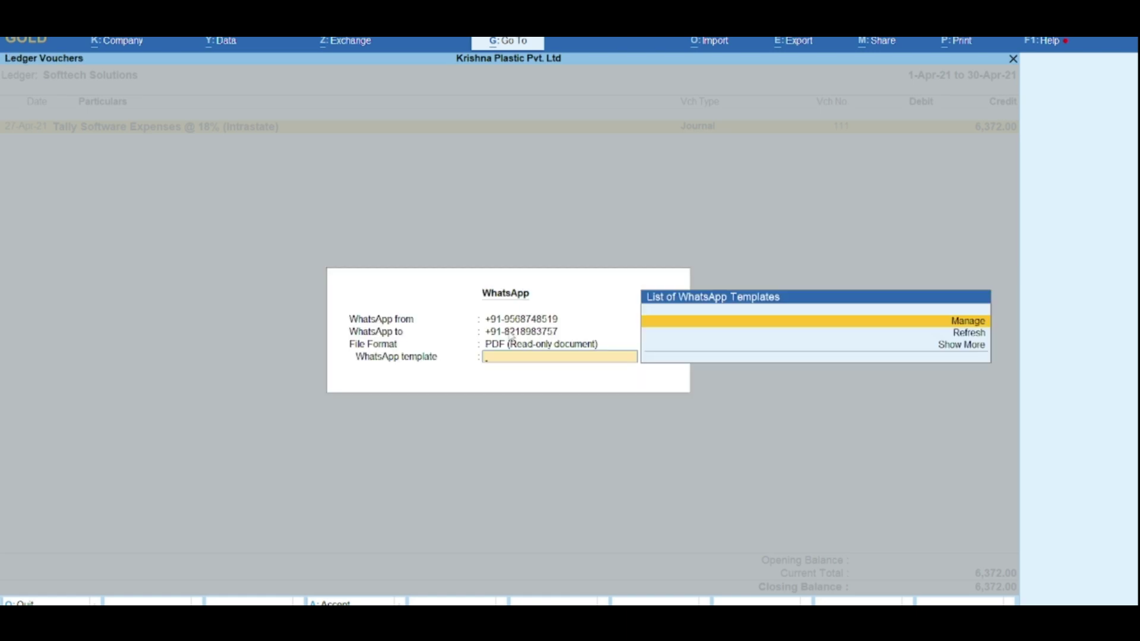
Step: Keep PDF as the file format, then cancel the WhatsApp share back to Ledger Vouchers
key("BackSpace")
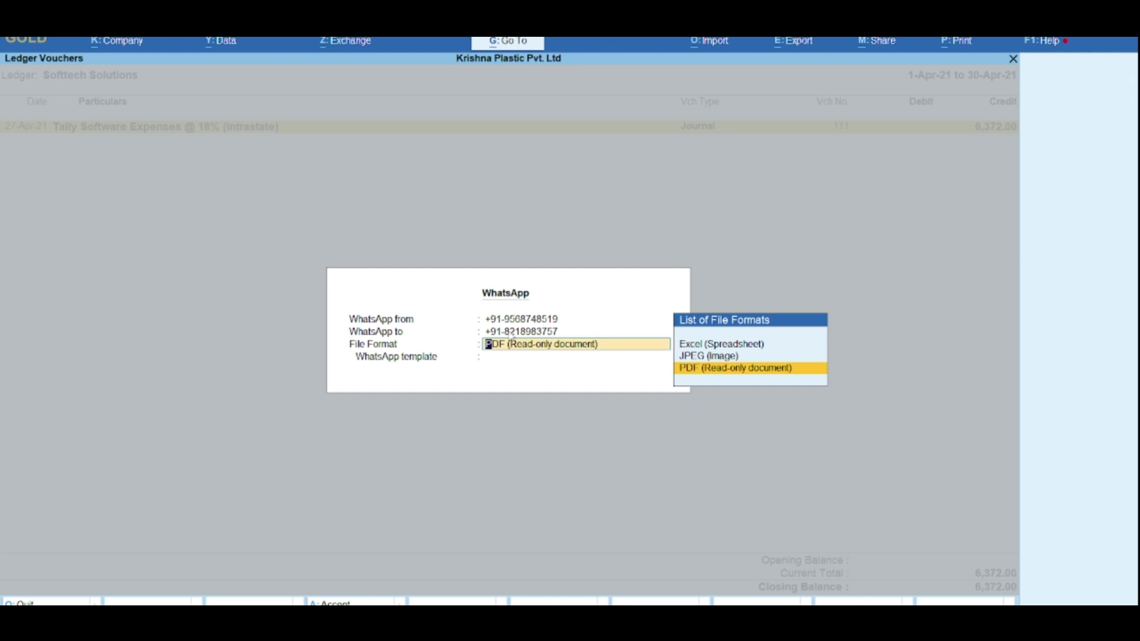
key("Return")
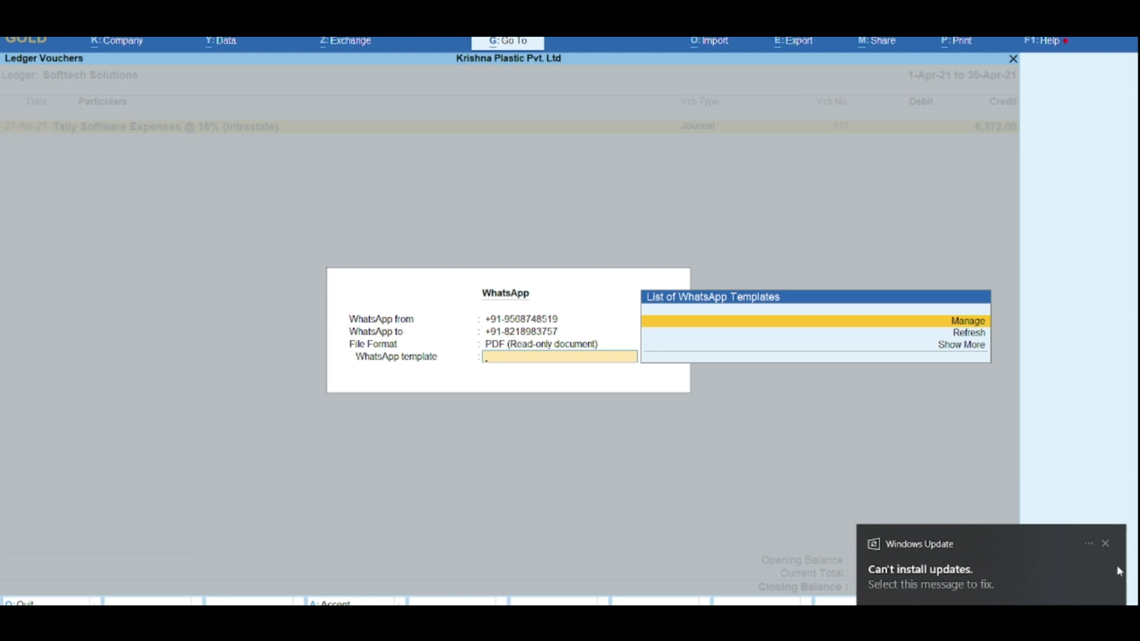
left_click(1105, 545)
key("Escape")
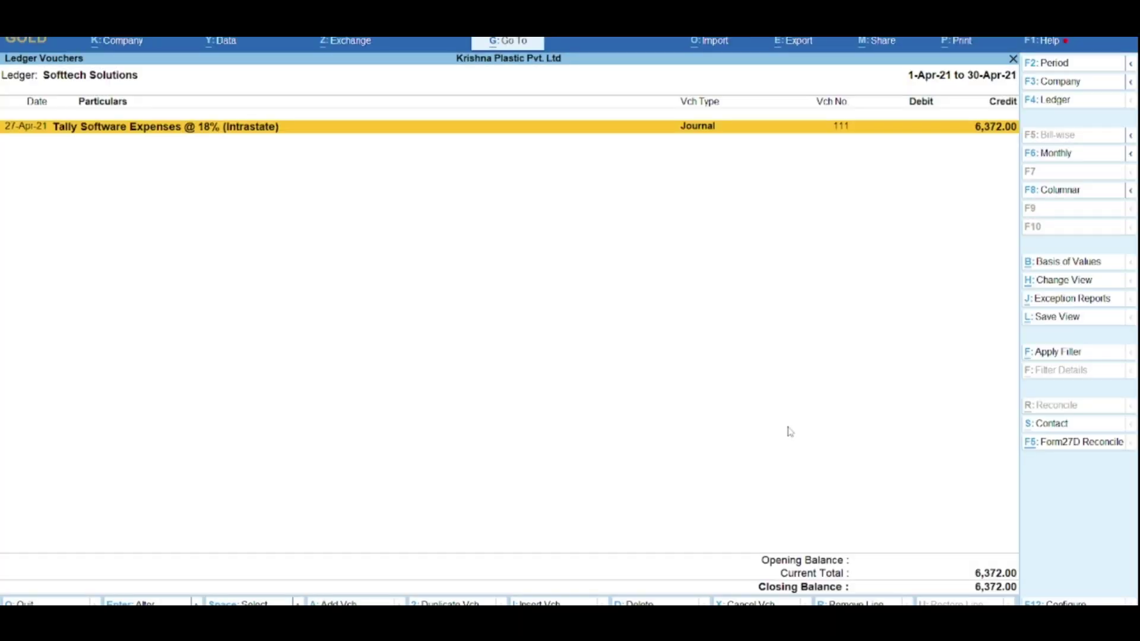
Step: Close Ledger Vouchers and Account Books, then show the Import menu with Masters and Transactions
key("Escape")
key("Escape")
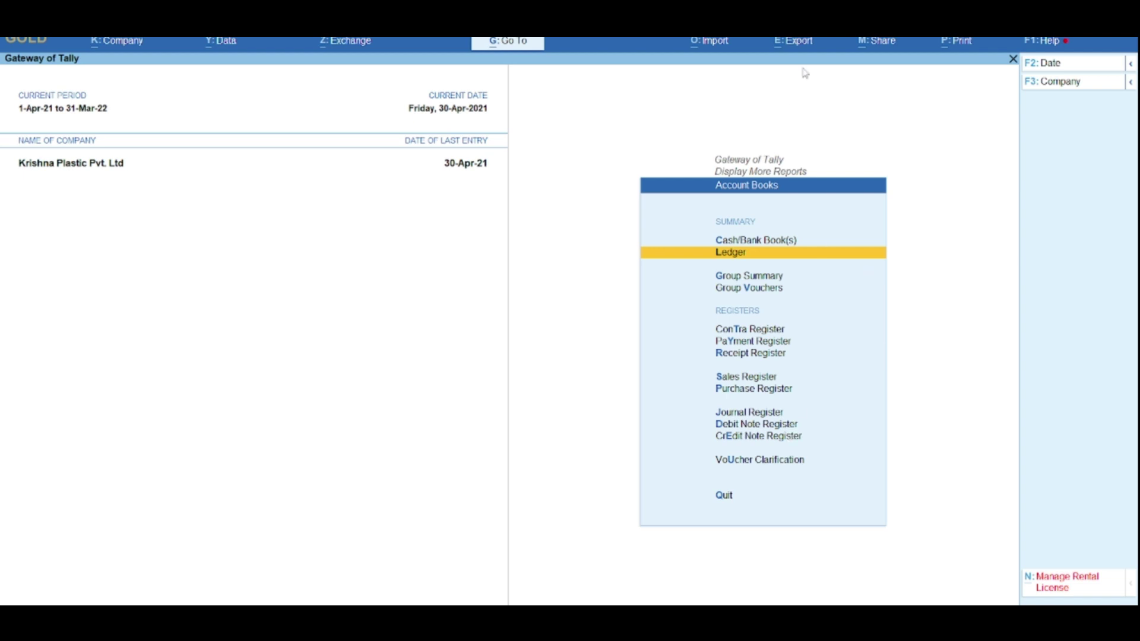
key("Escape")
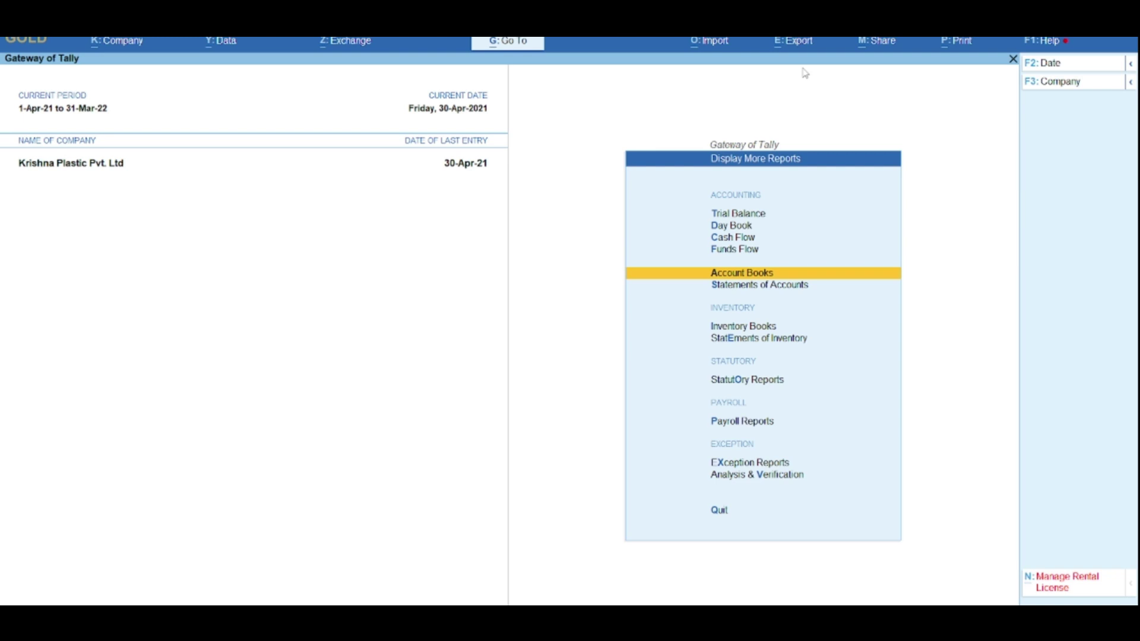
left_click(730, 54)
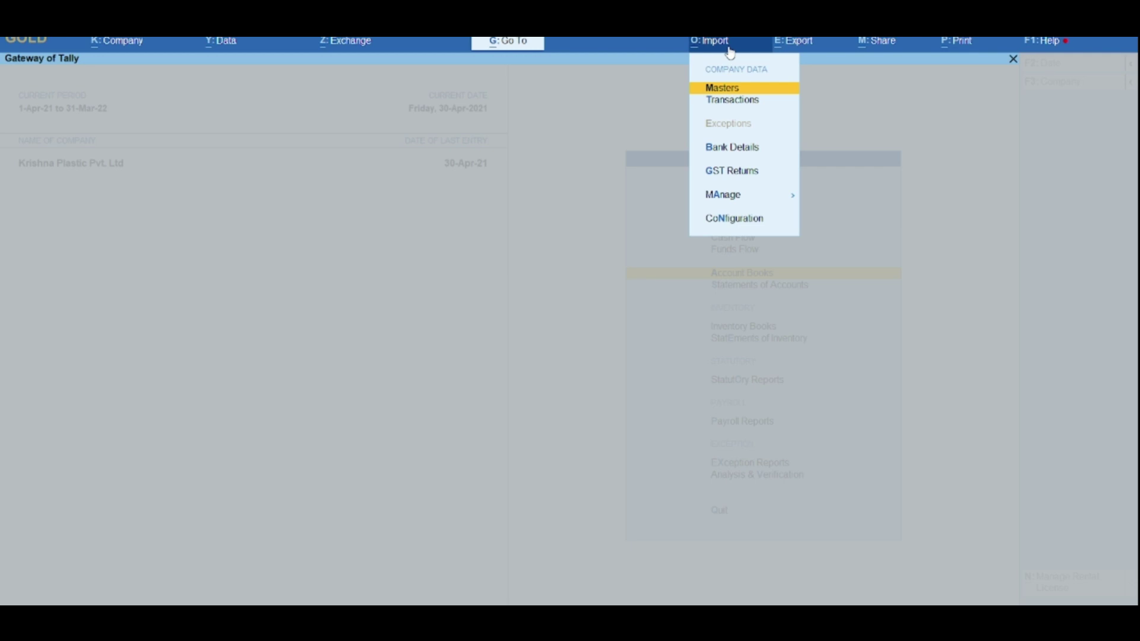
Step: Export the Masters sample Excel file for All Accounting Masters as AllAccountingMasters.xlsx
key("Down")
key("Down")
key("Down")
key("Down")
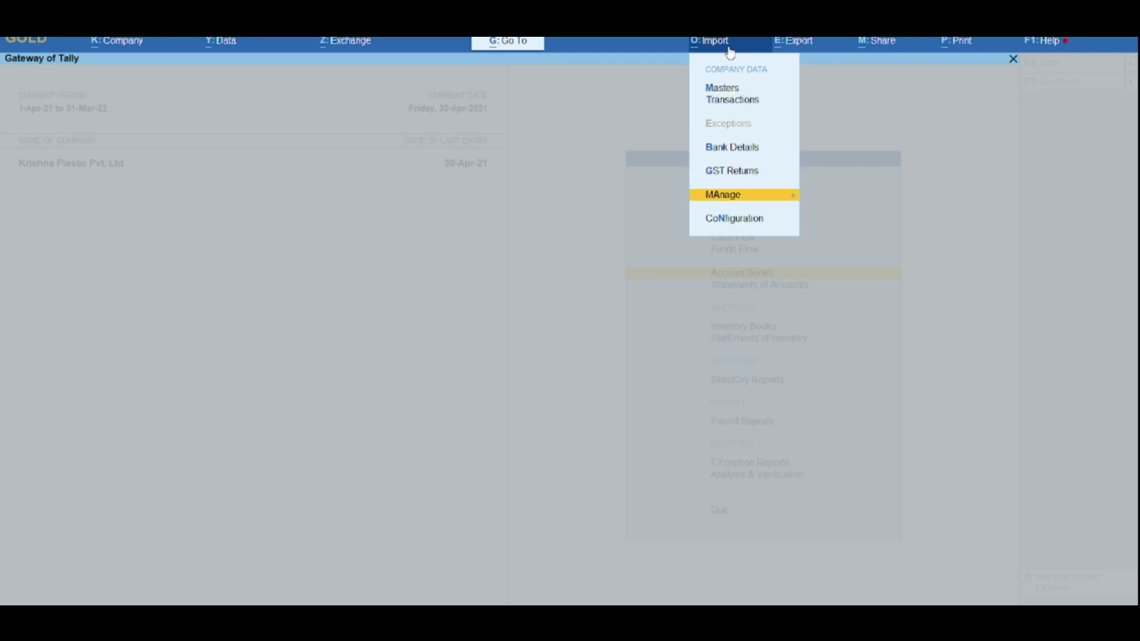
key("Return")
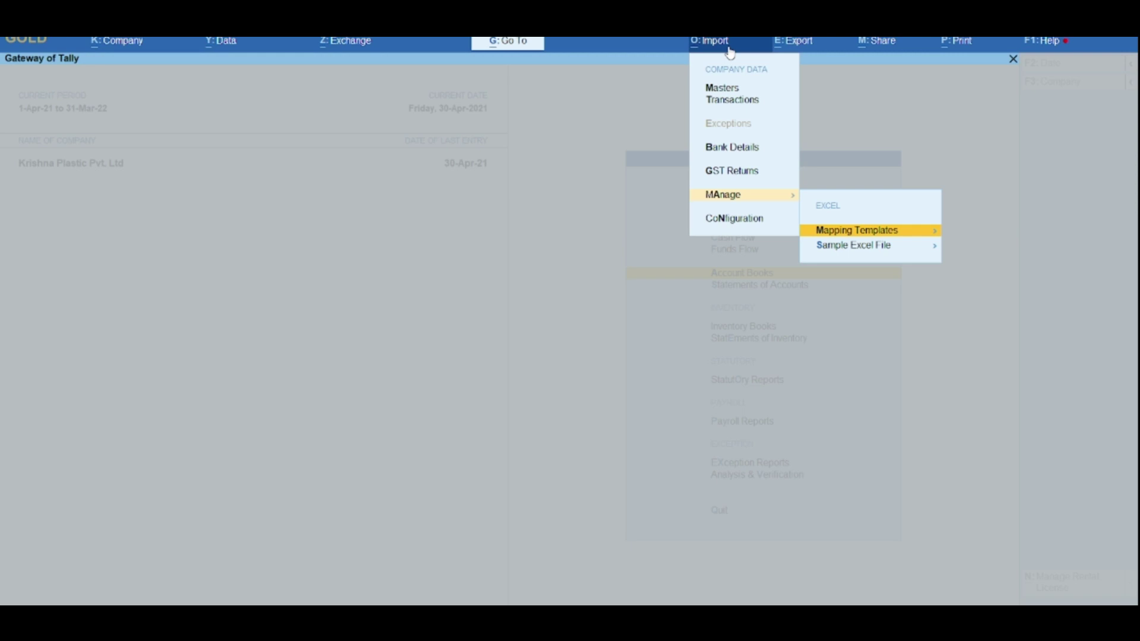
key("Down")
key("Return")
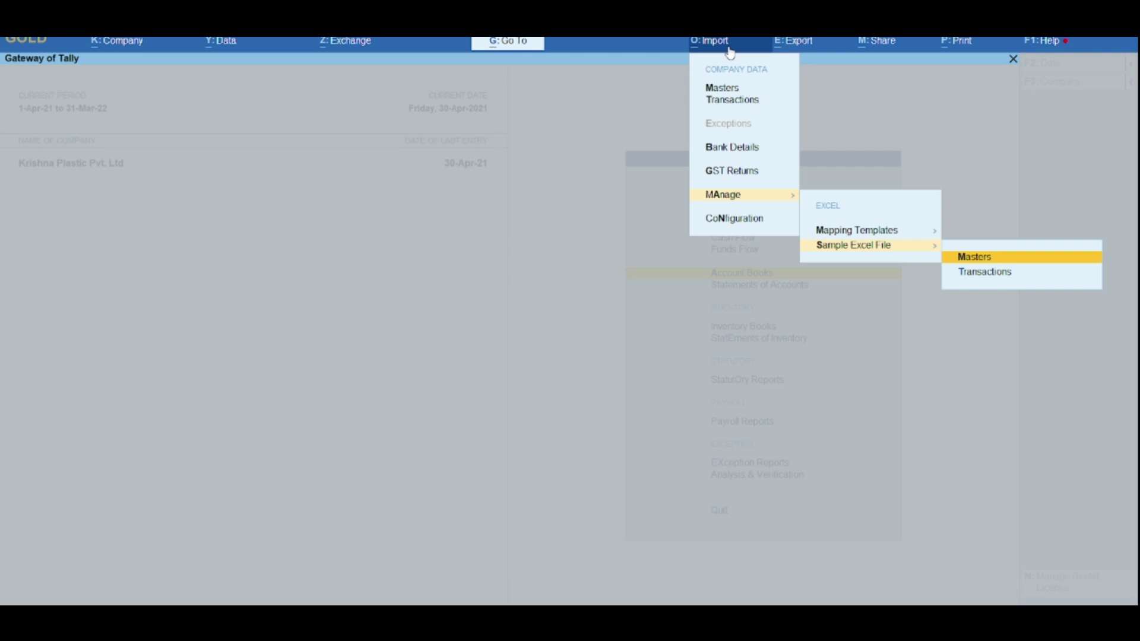
key("Return")
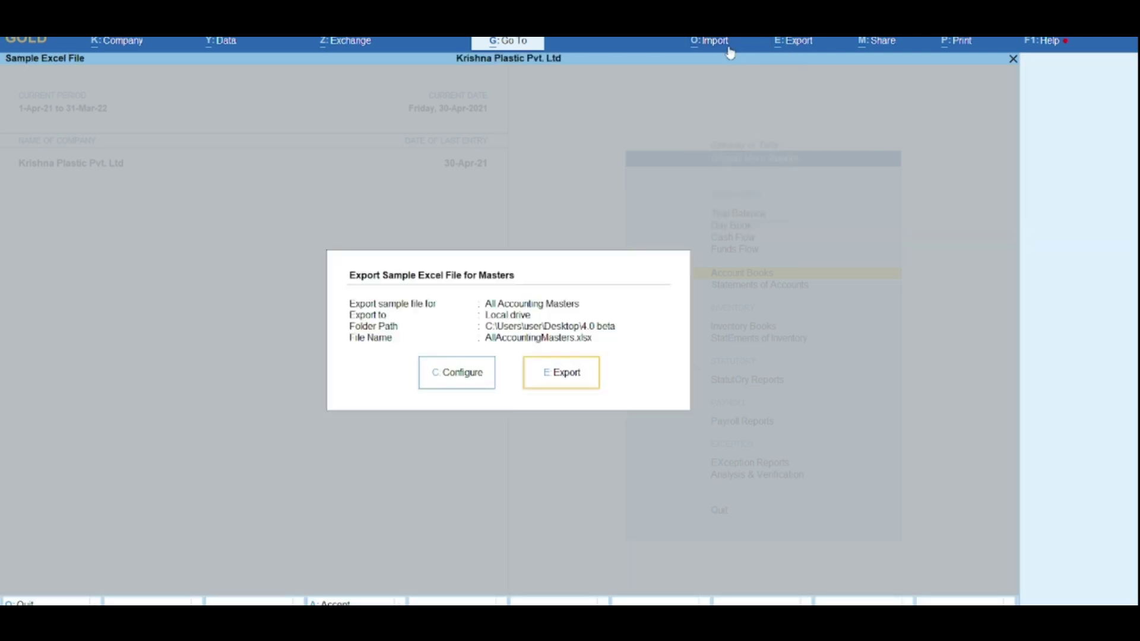
key("Return")
key("Return")
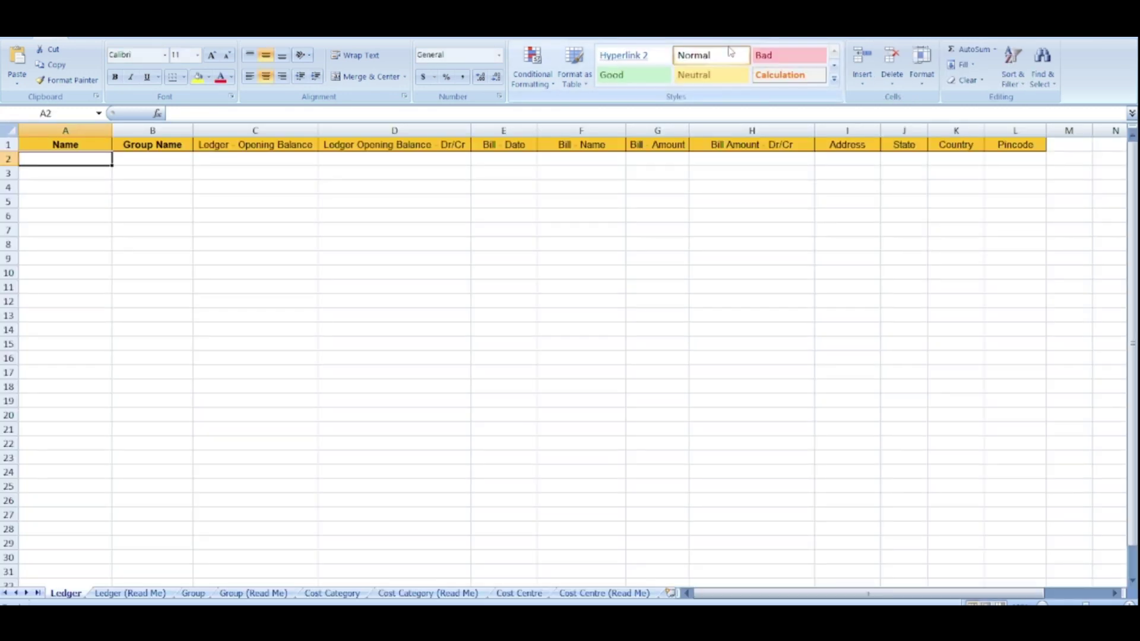
Step: Step across the Ledger sheet headers: Group Name, Opening Balance, Dr/Cr, then Bill Date
key("Tab")
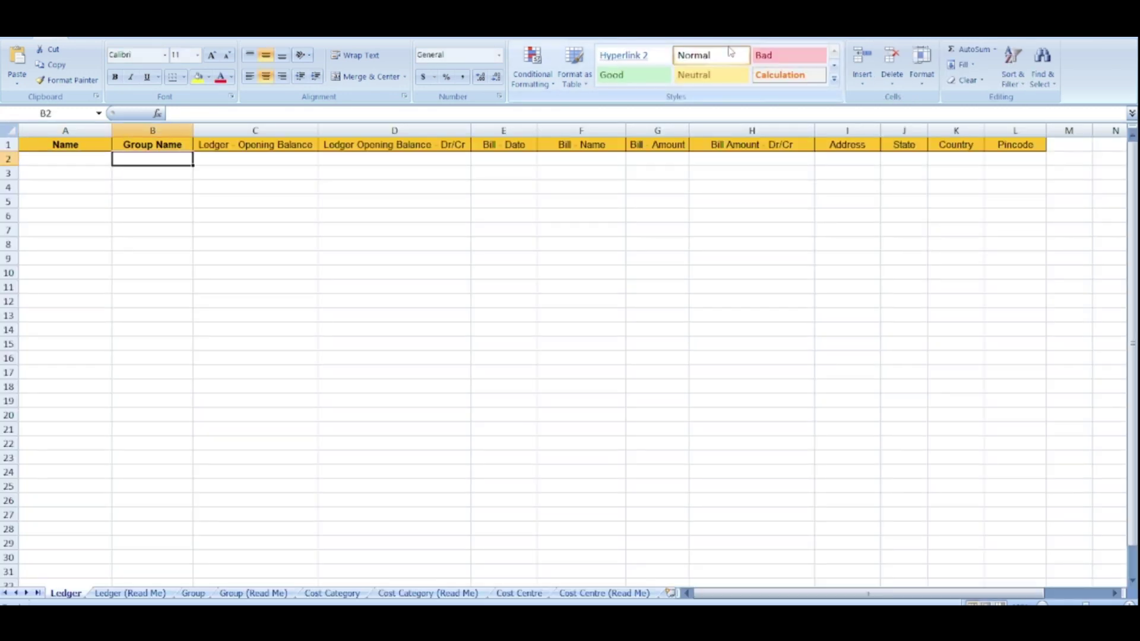
key("Tab")
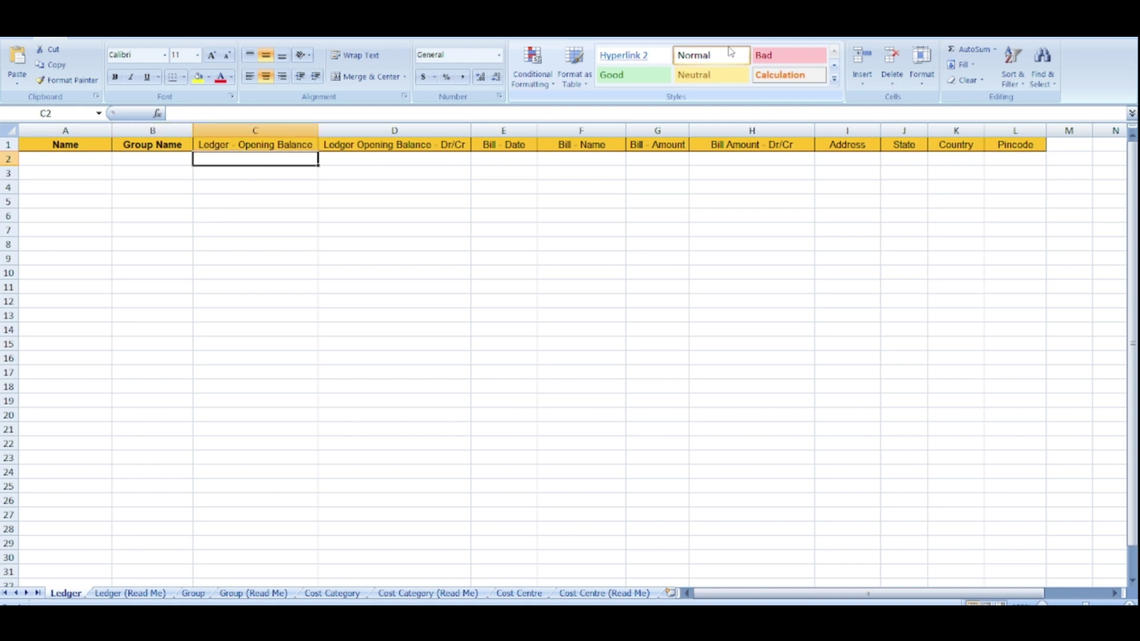
key("Tab")
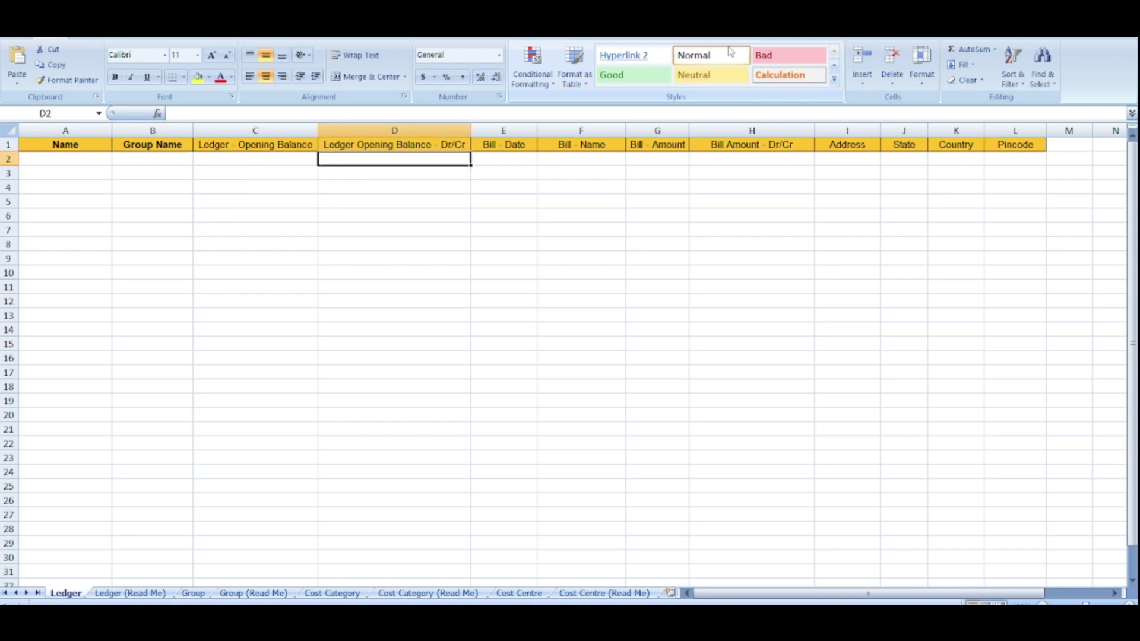
key("Tab")
key("Tab")
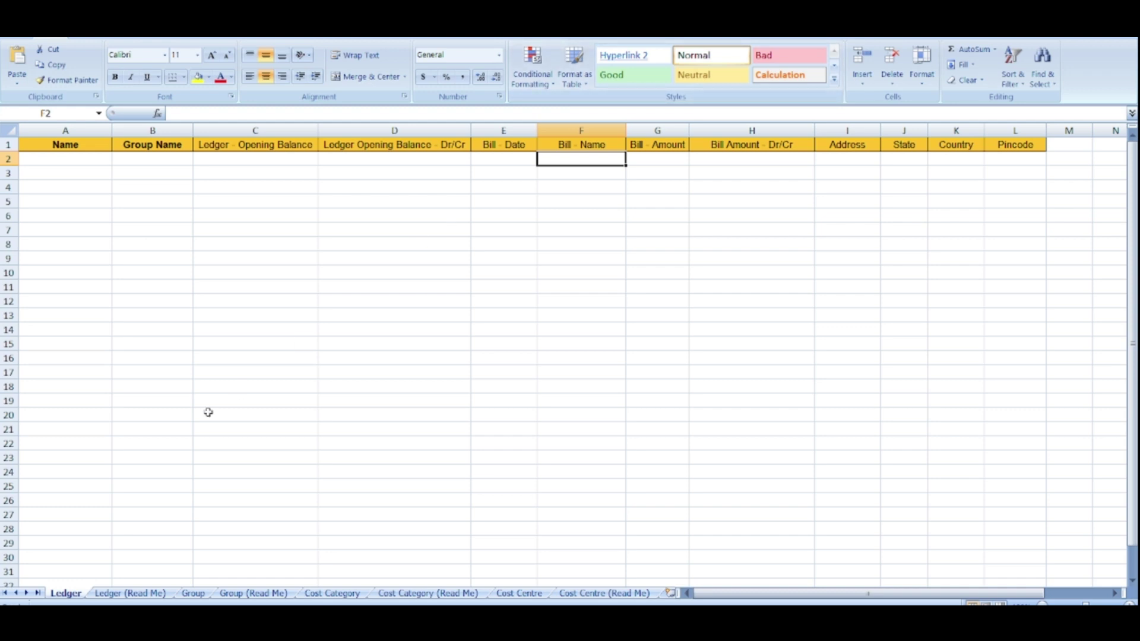
Step: Review the Ledger, Group, Cost Category and Cost Centre sheets and their Read Me sheets, ending on Ledger
left_click(110, 599)
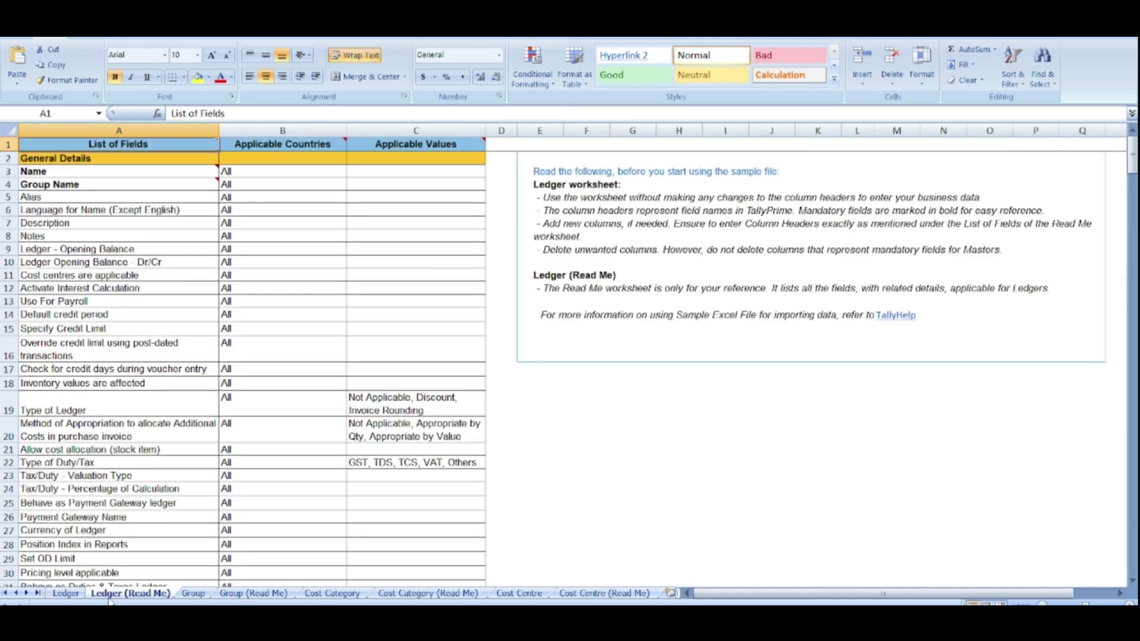
left_click(189, 594)
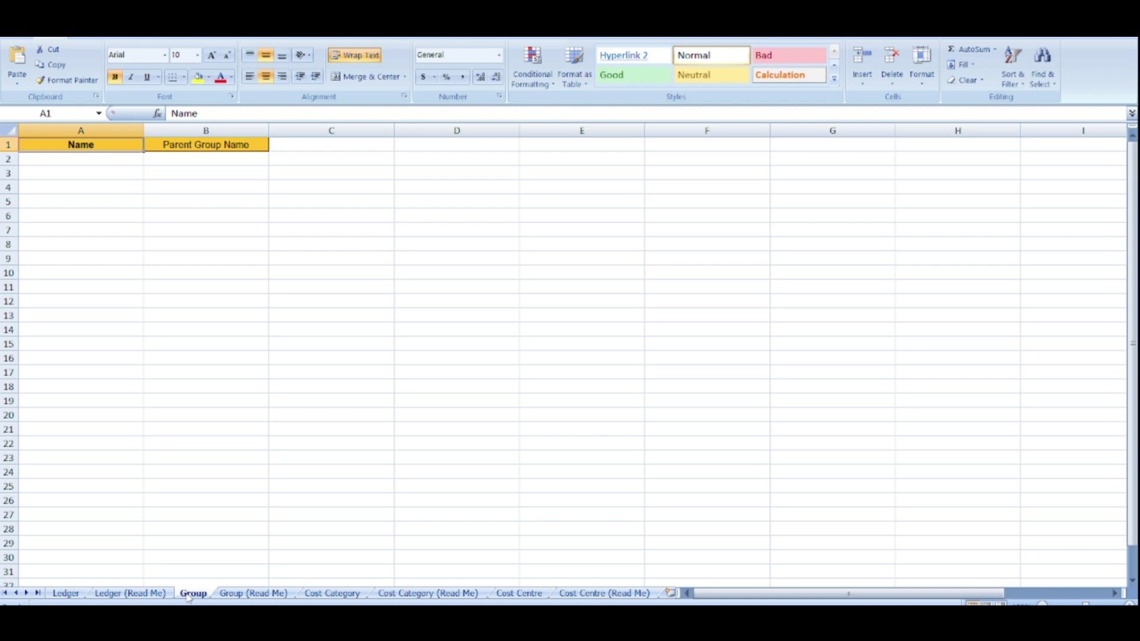
left_click(238, 594)
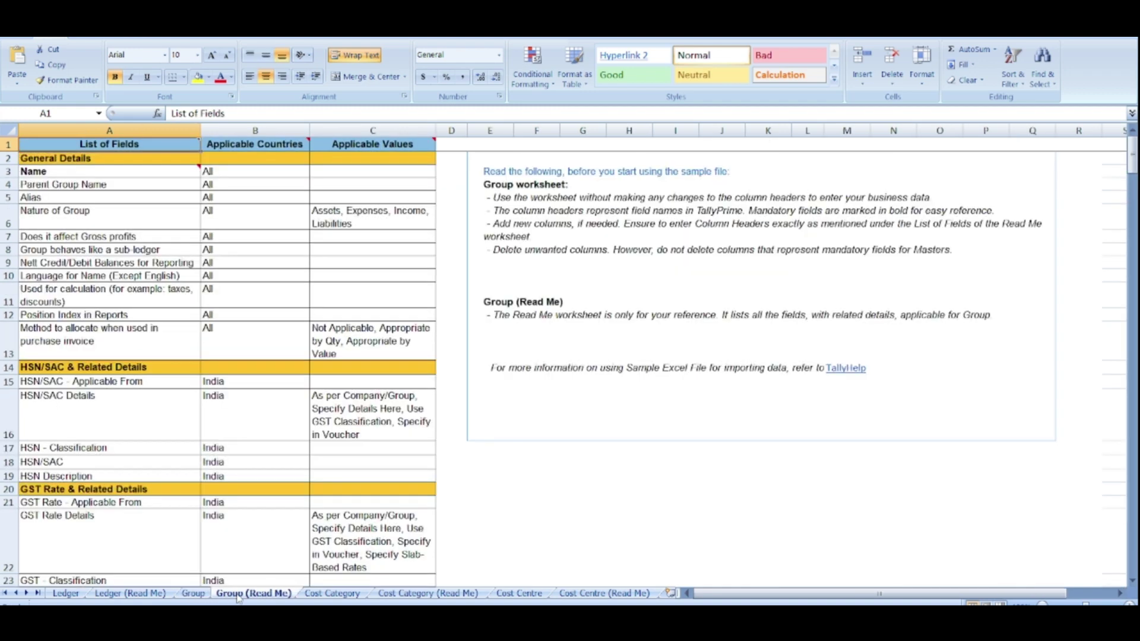
left_click(334, 595)
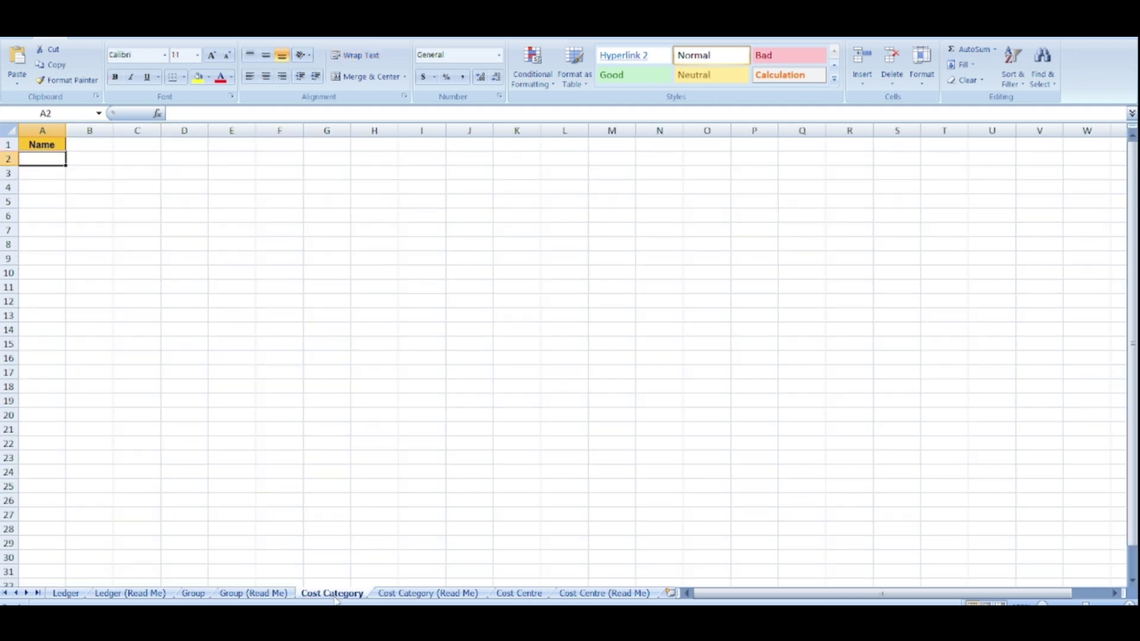
left_click(389, 595)
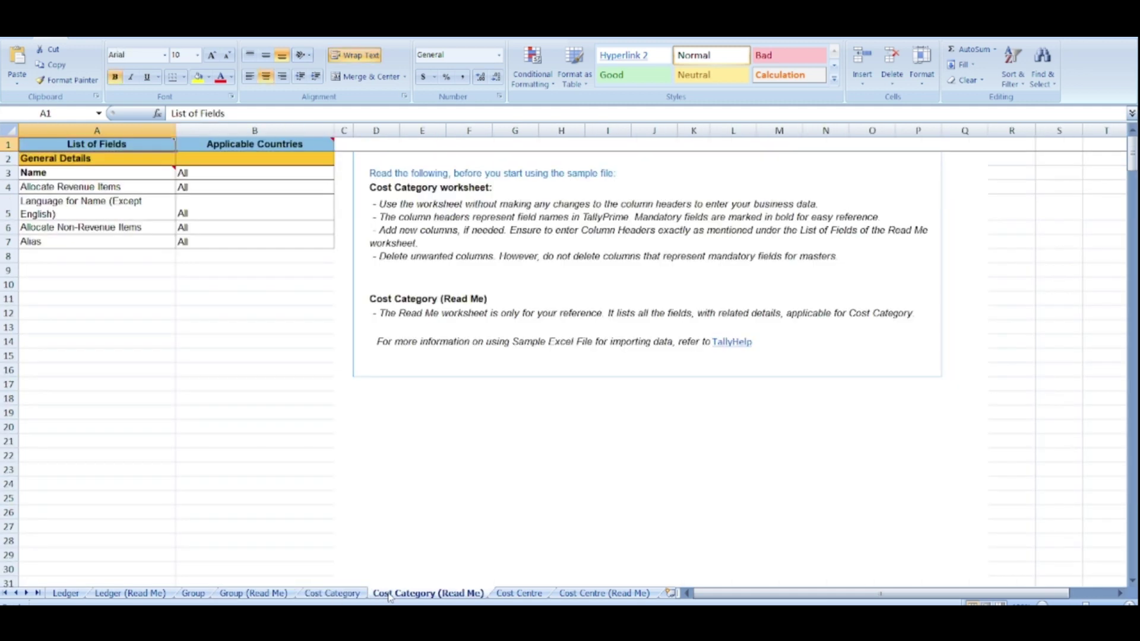
left_click(504, 595)
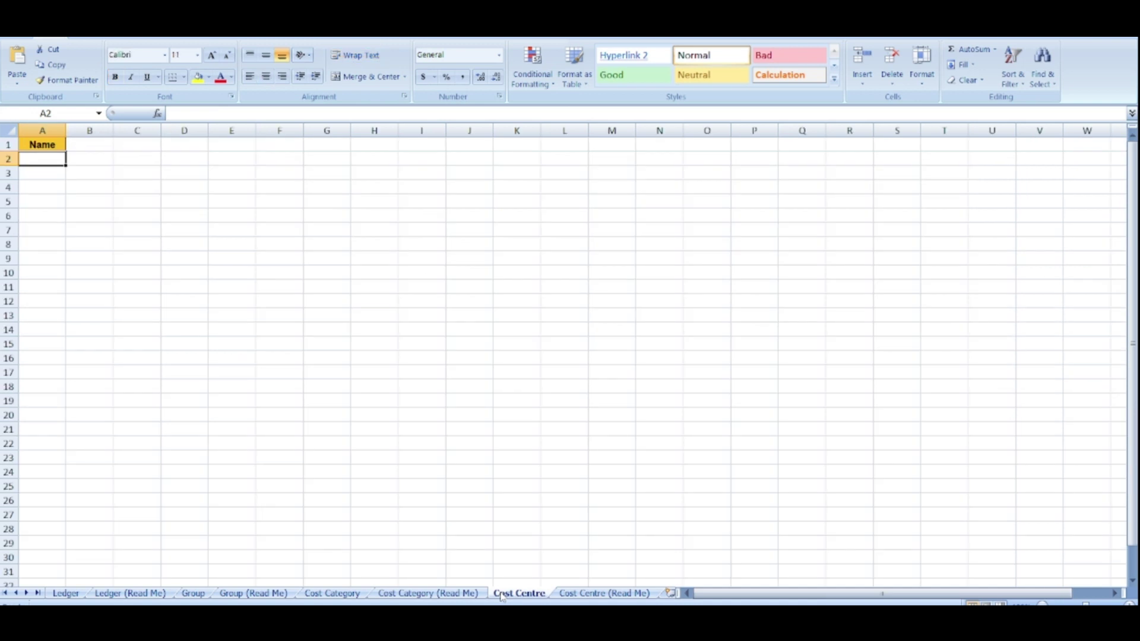
left_click(597, 595)
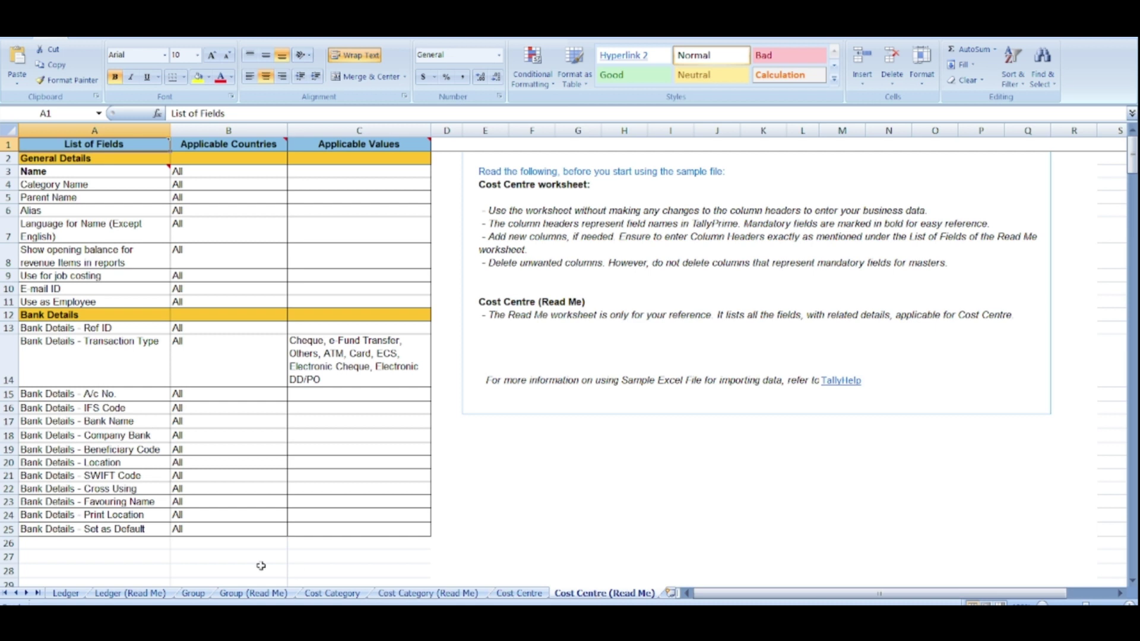
left_click(66, 593)
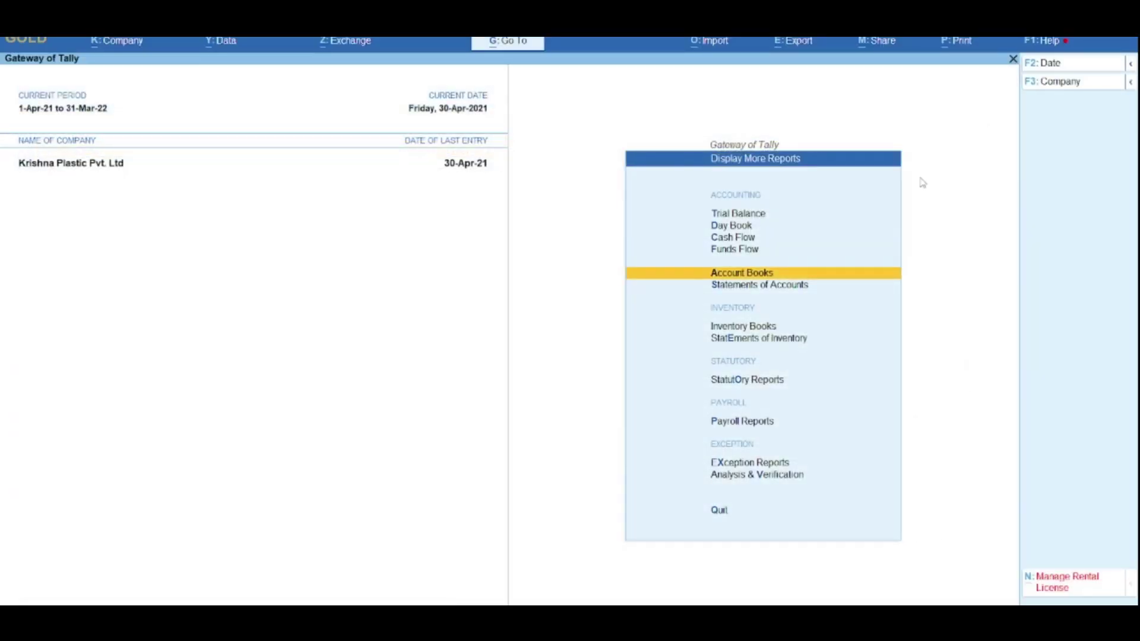
Step: Export the Transactions sample Excel file for all accounting vouchers as AllAccountingVouchers.xlsx
left_click(716, 52)
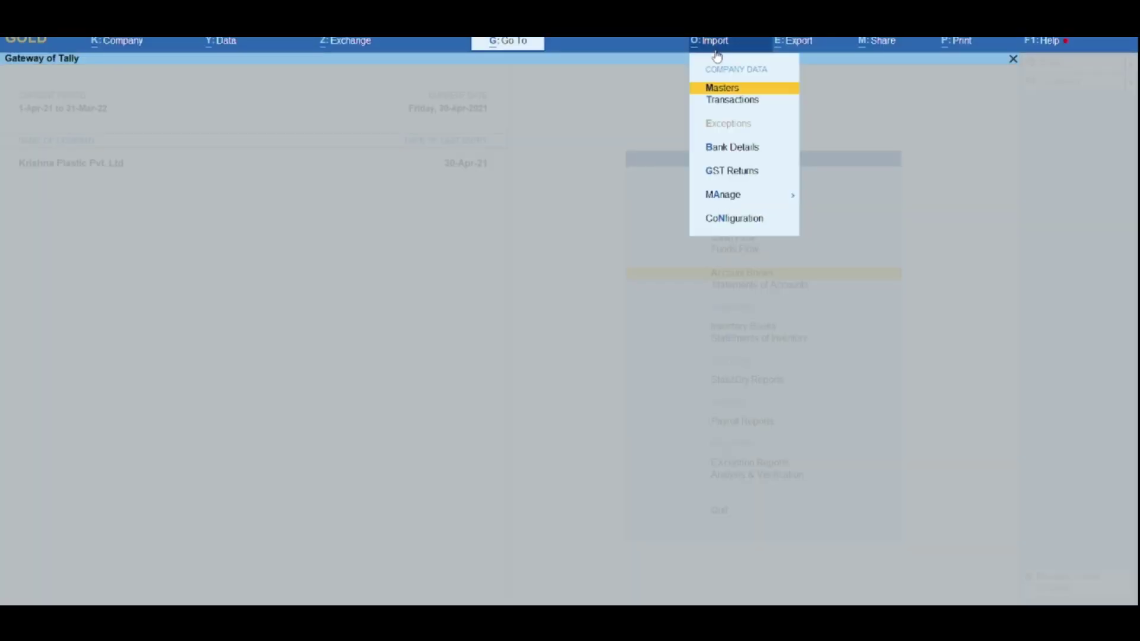
key("Down")
key("Down")
key("Down")
key("Down")
key("Return")
key("Down")
key("Return")
key("Down")
key("Return")
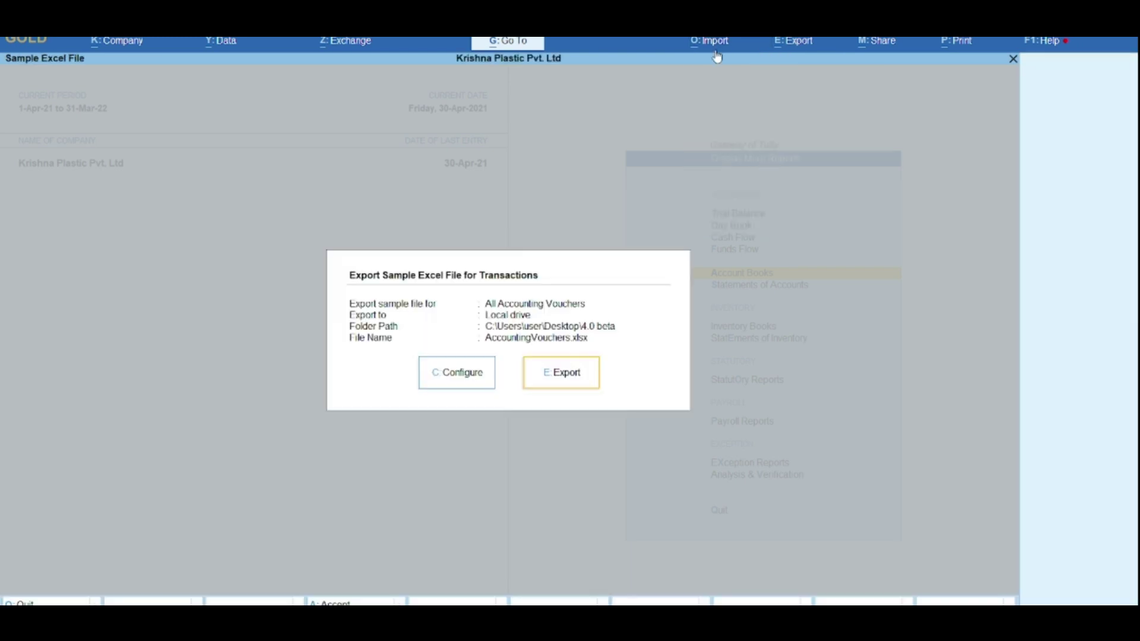
key("Return")
key("Return")
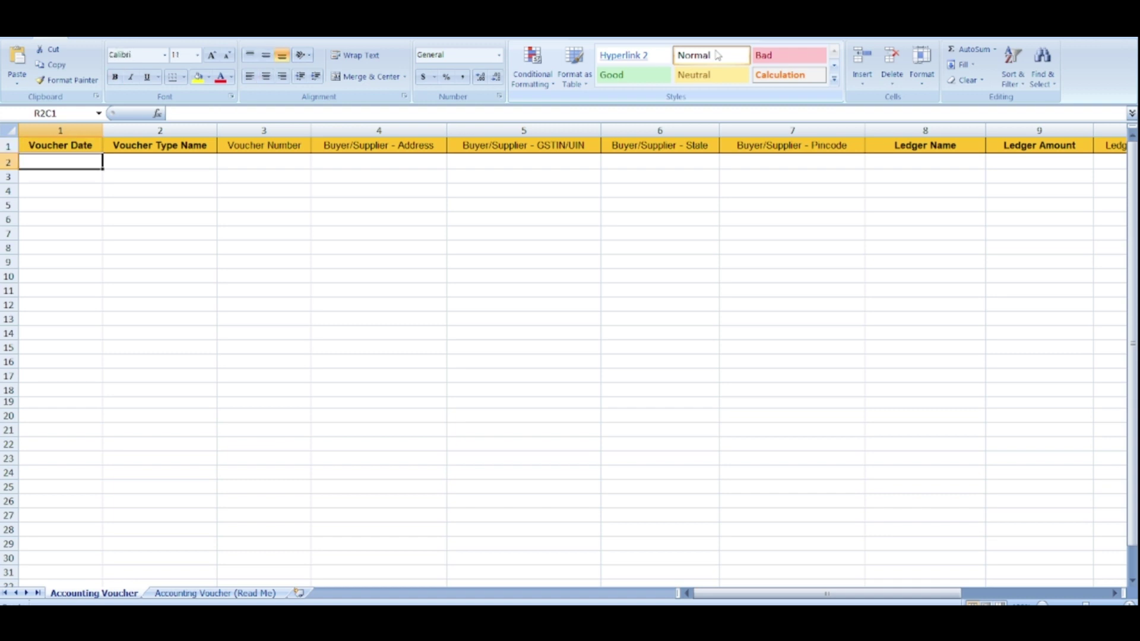
key("Tab")
key("Tab")
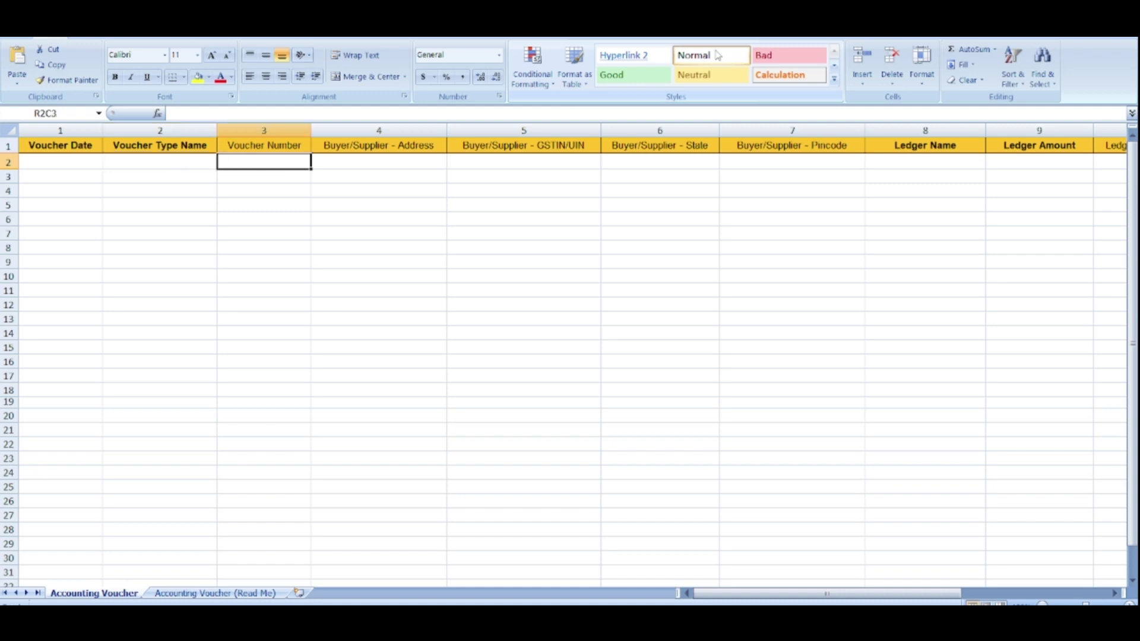
key("Tab")
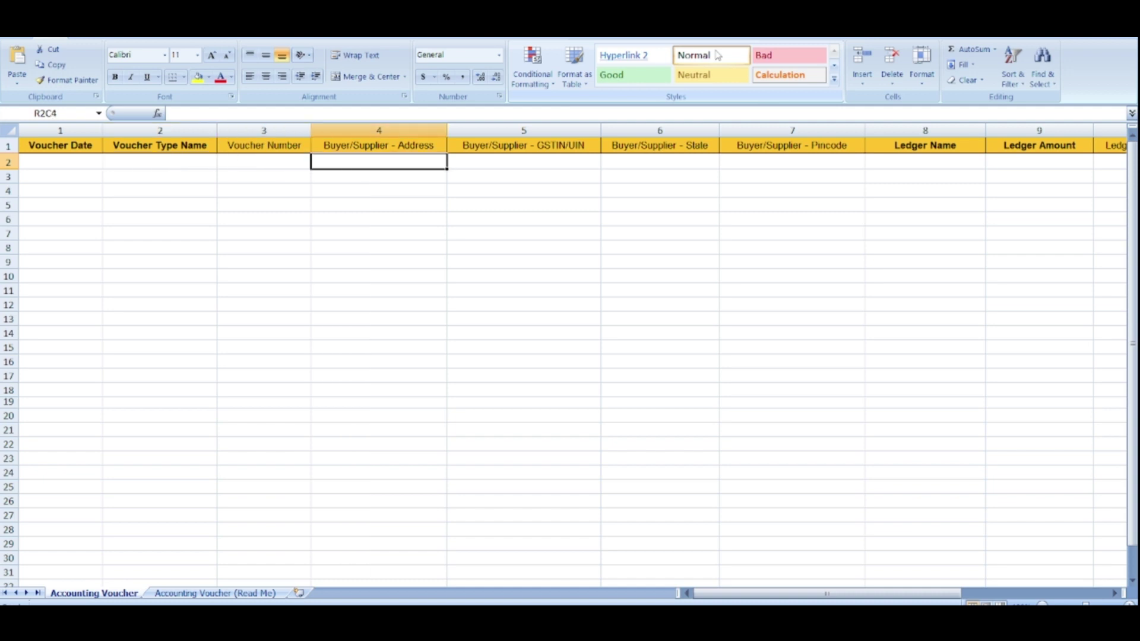
key("Tab")
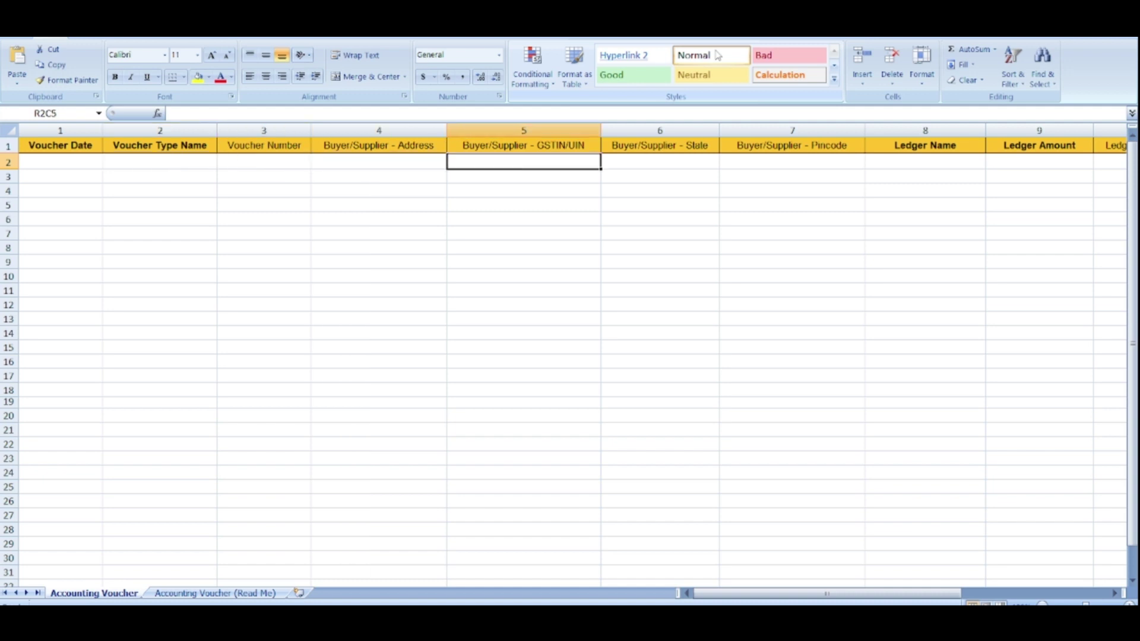
key("Tab")
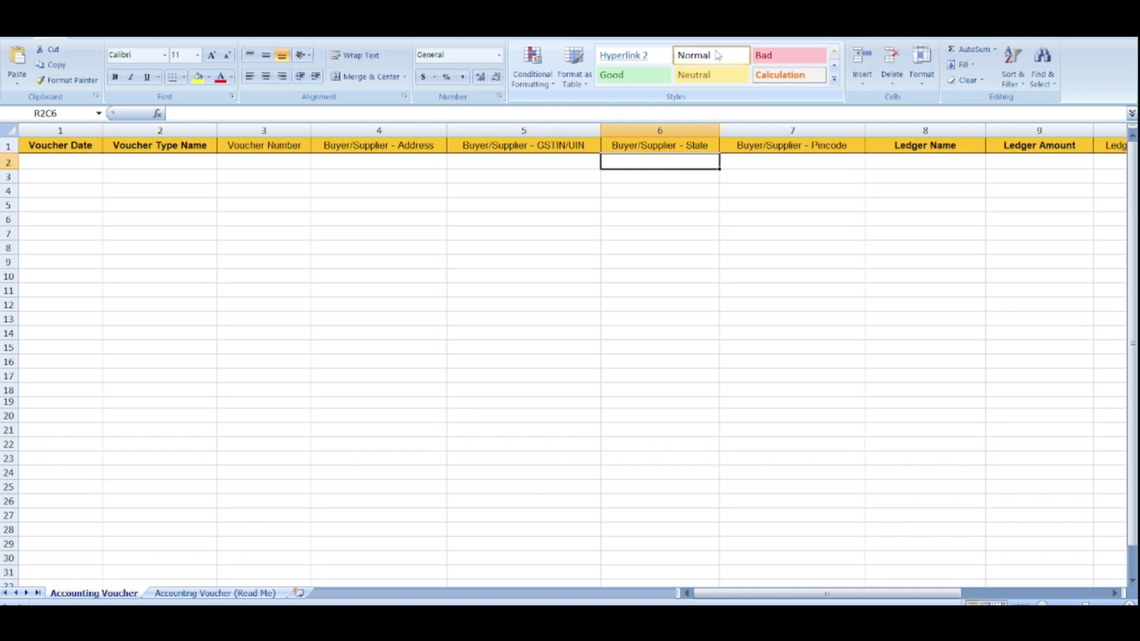
key("Tab")
key("Tab")
key("Tab")
key("Tab")
key("Tab")
key("Tab")
key("Tab")
key("Tab")
key("Tab")
key("Tab")
key("Tab")
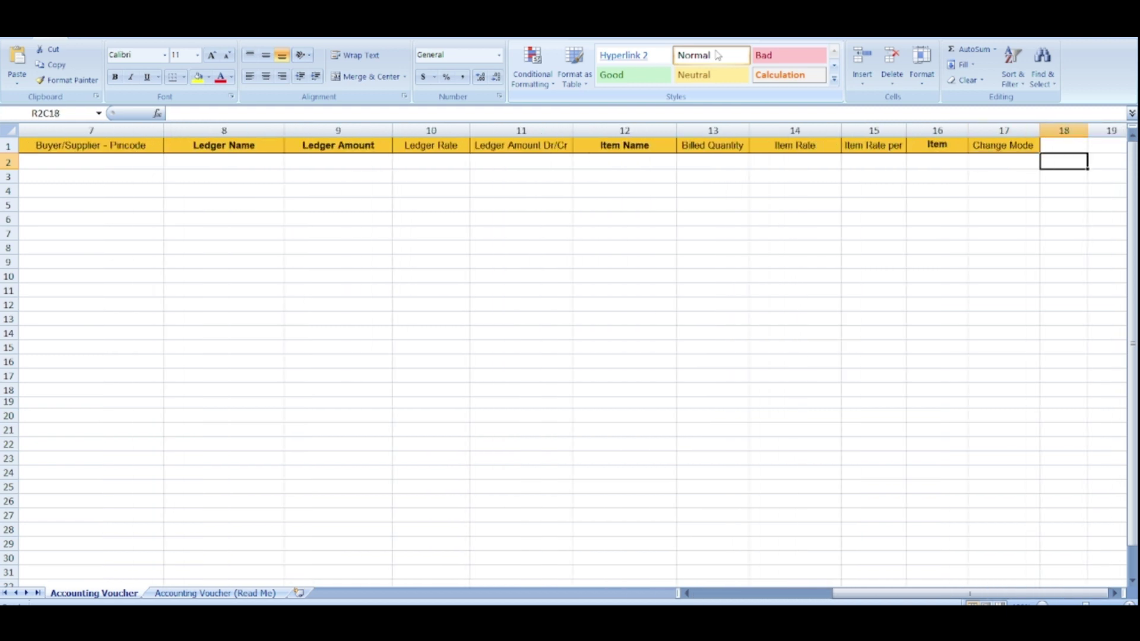
key("Tab")
key("Tab")
key("Left")
key("Left")
key("Left")
key("Left")
key("Left")
key("Left")
key("Left")
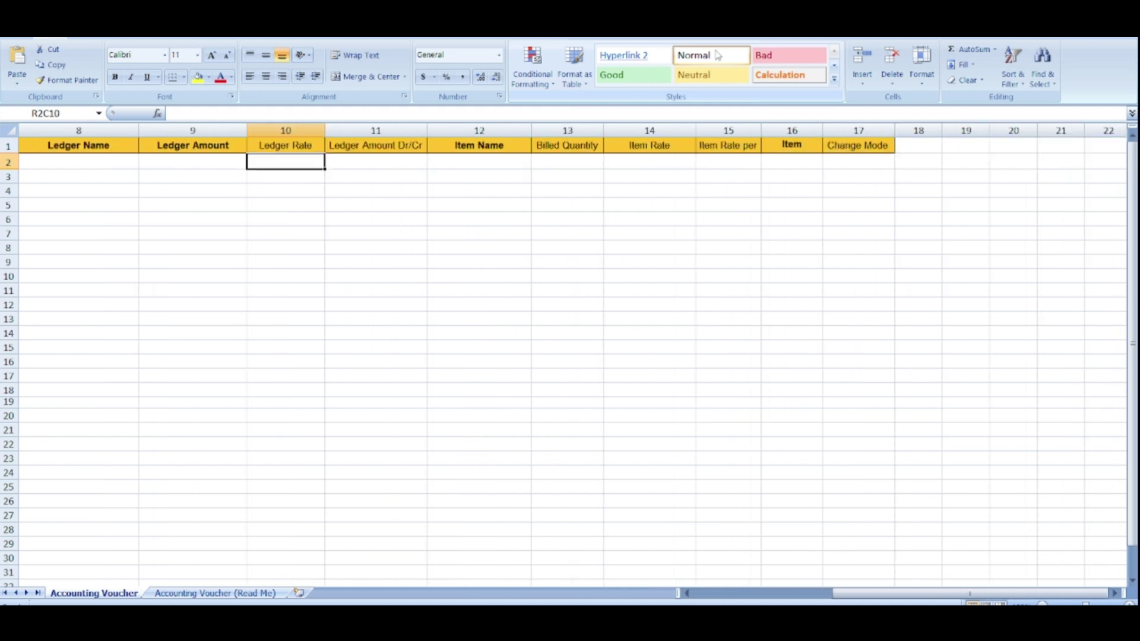
key("Left")
key("Left")
key("Left")
key("Left")
key("Left")
key("Left")
key("Left")
key("Left")
key("Left")
key("Left")
key("Left")
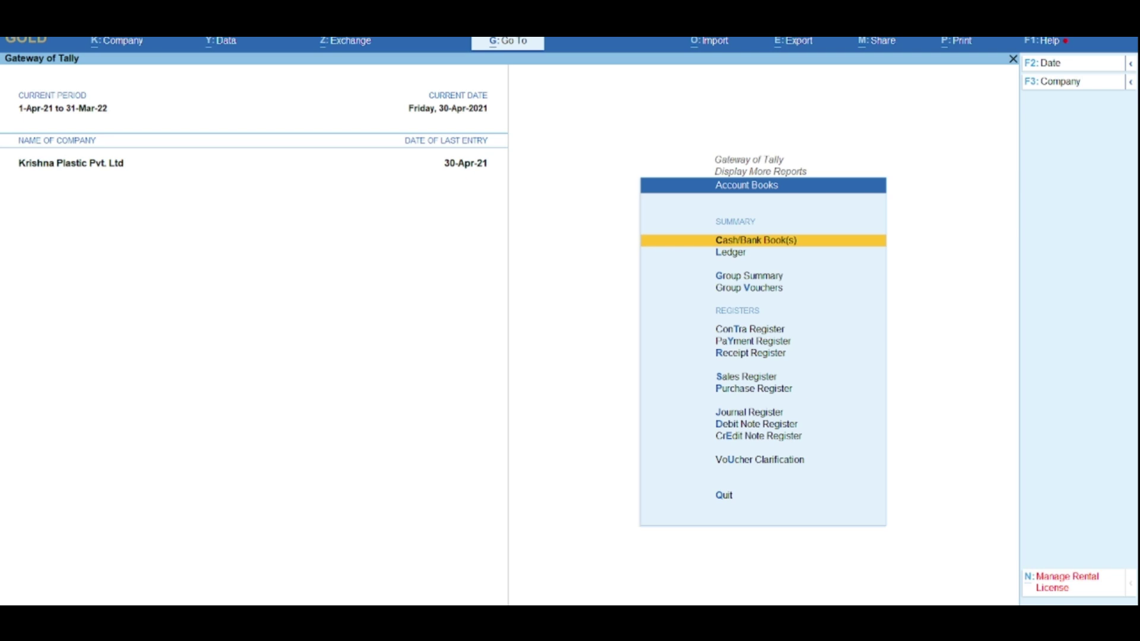
Step: Return from the Account Books reports to the Gateway of Tally and select Dashboard
key("Escape")
key("Down")
key("Down")
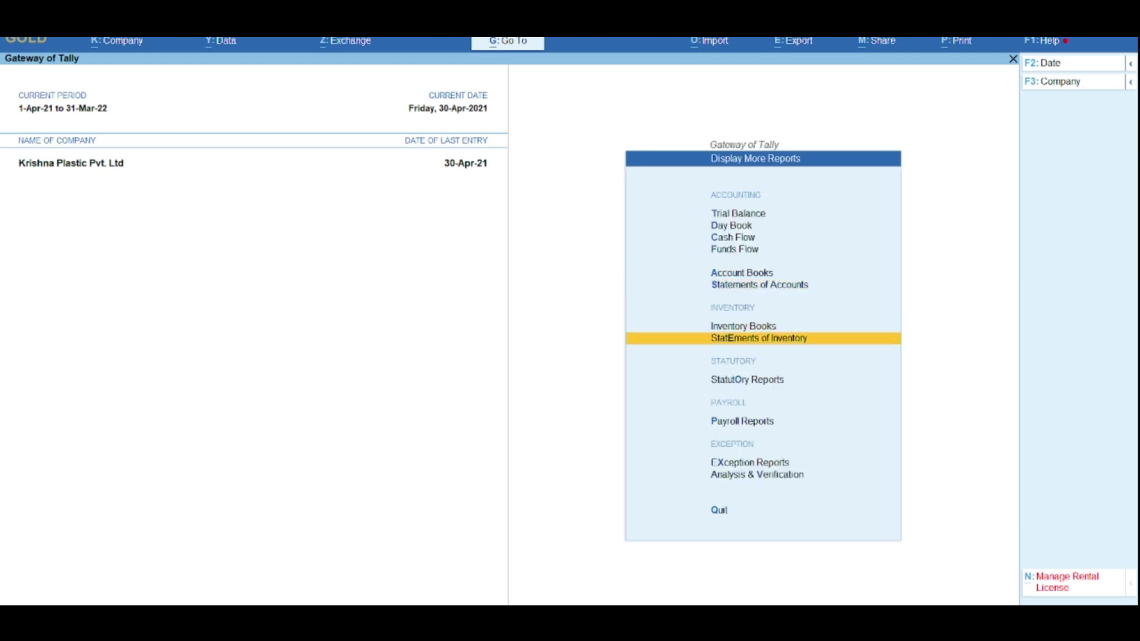
key("Escape")
key("Down")
key("Down")
key("Up")
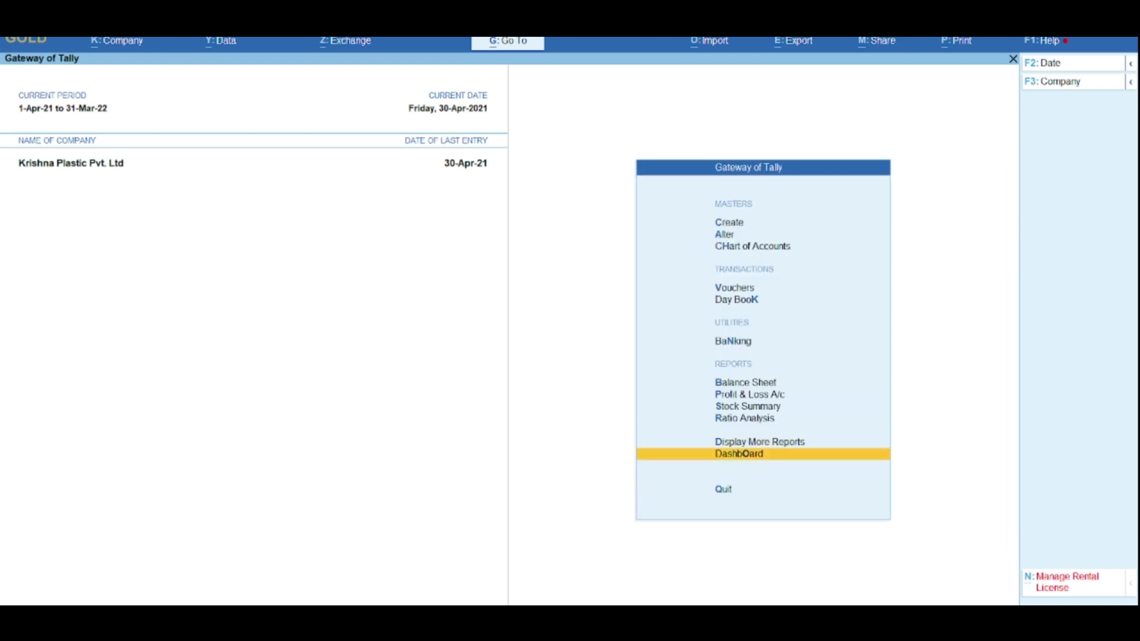
Step: Set the Dashboard period from 1-4-2020 to 31-3-2021
key("alt+F2")
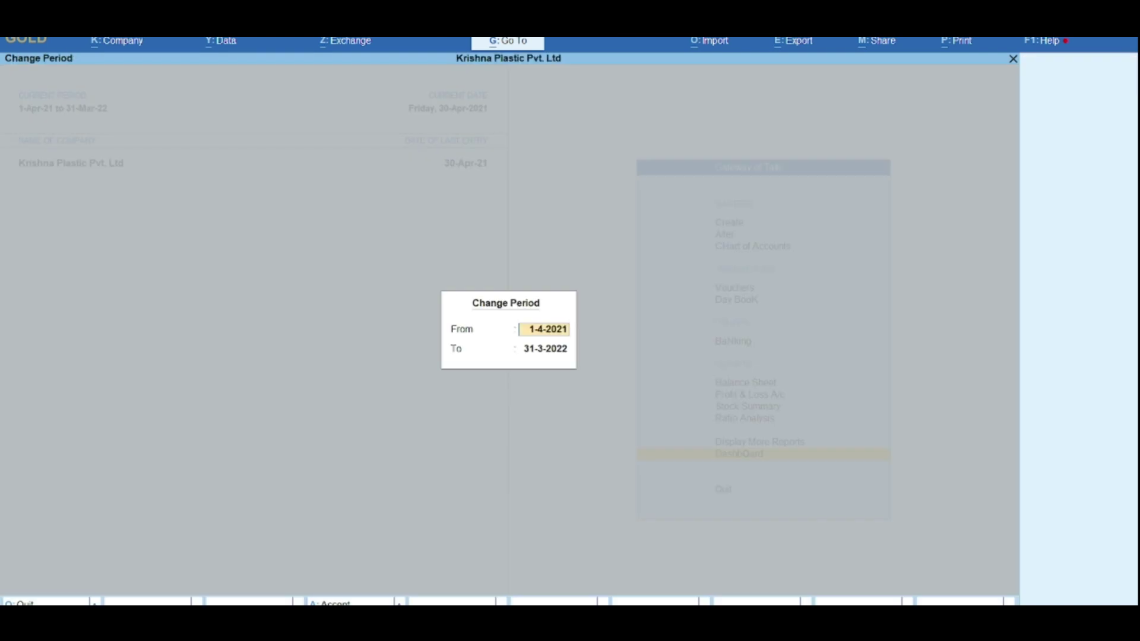
type("1/4/2020")
key("Return")
type("31/3/2")
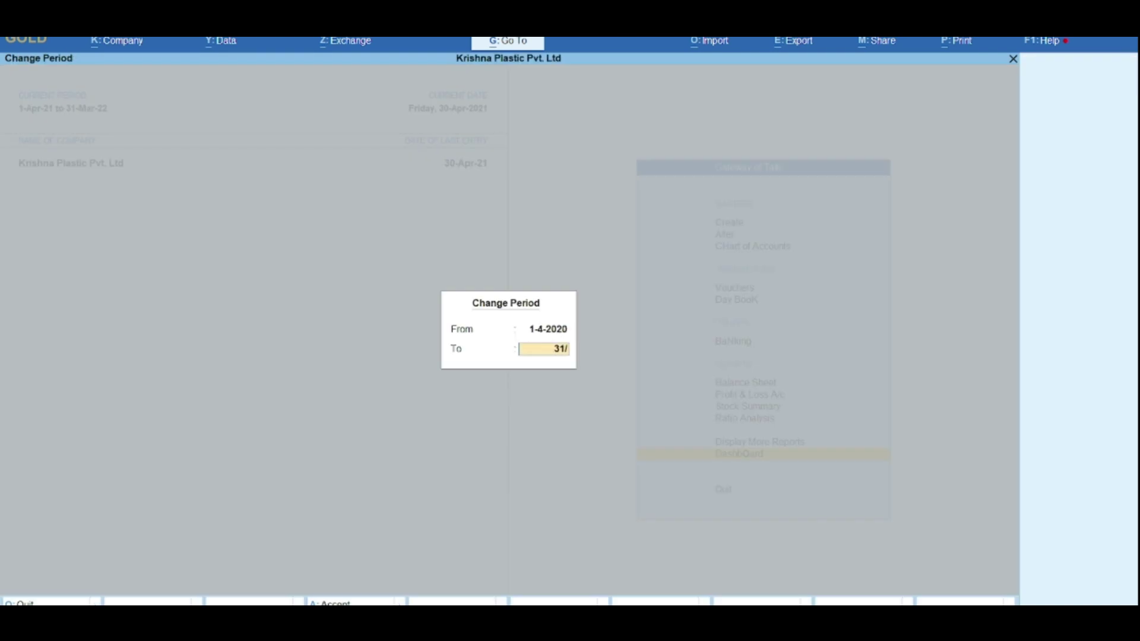
type("021")
key("Return")
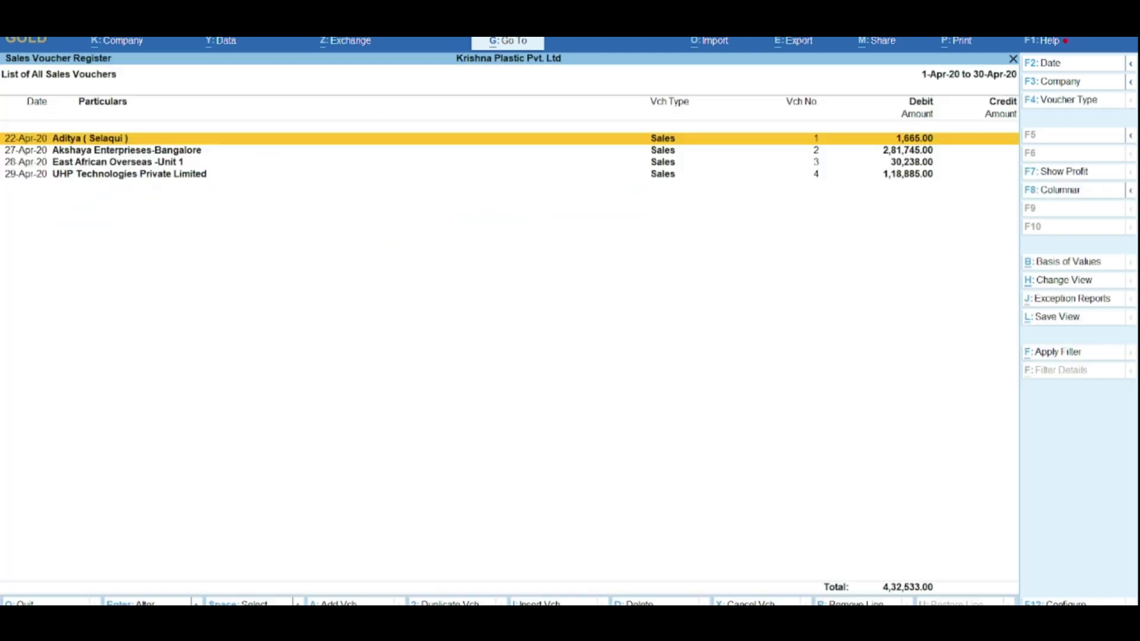
key("Escape")
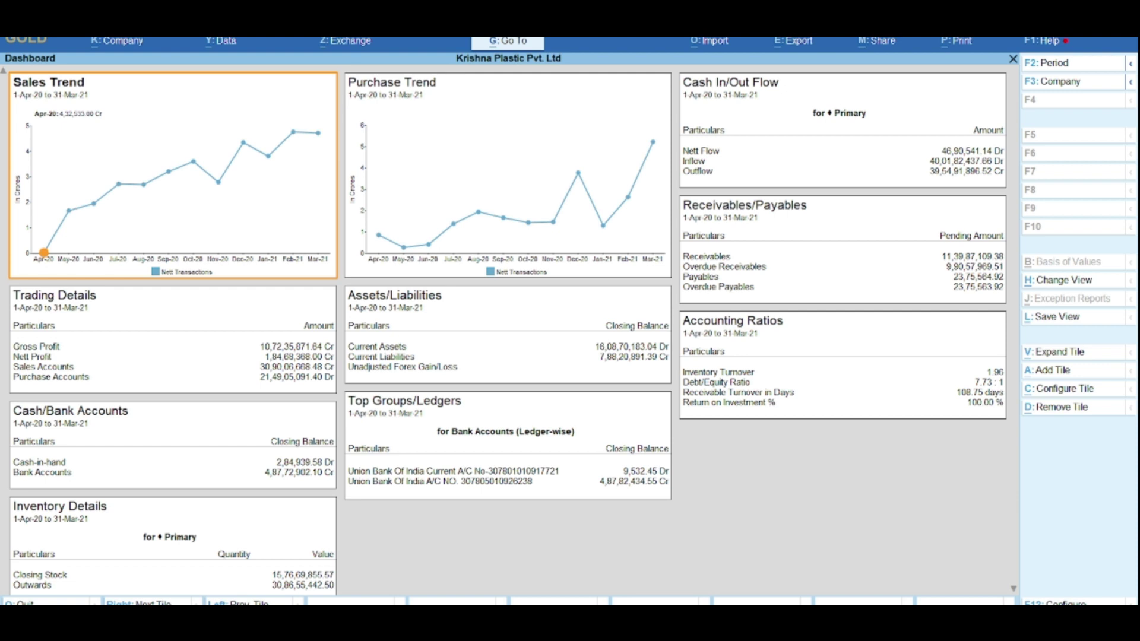
Step: Inspect the Sep-20 sales register from the Sales Trend chart, then enlarge the Sales Trend tile
left_click(168, 171)
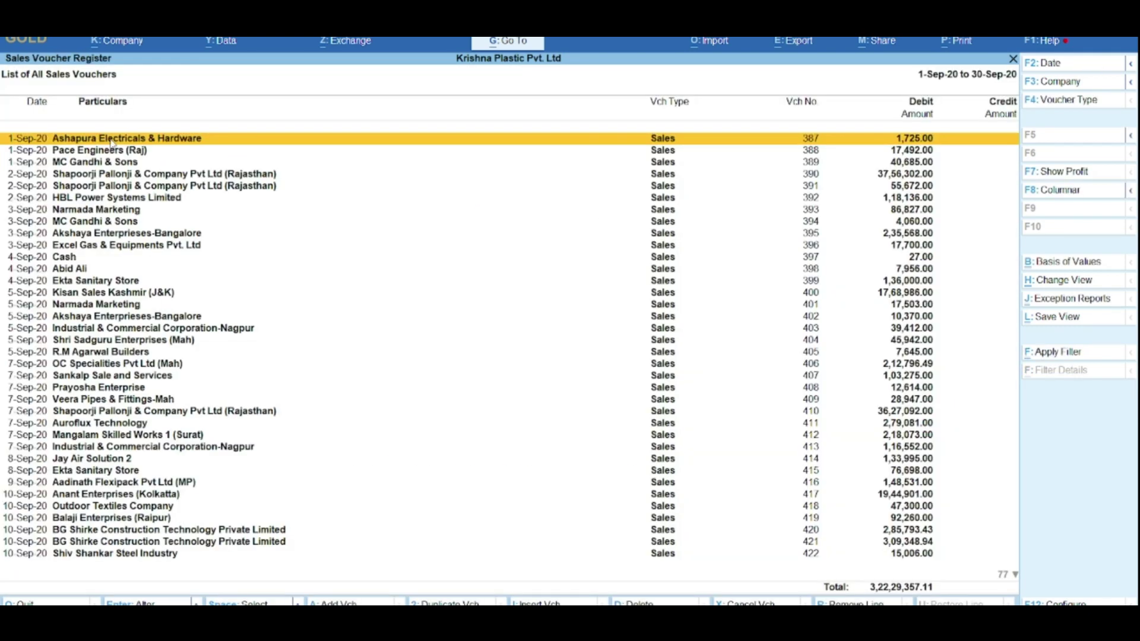
key("Escape")
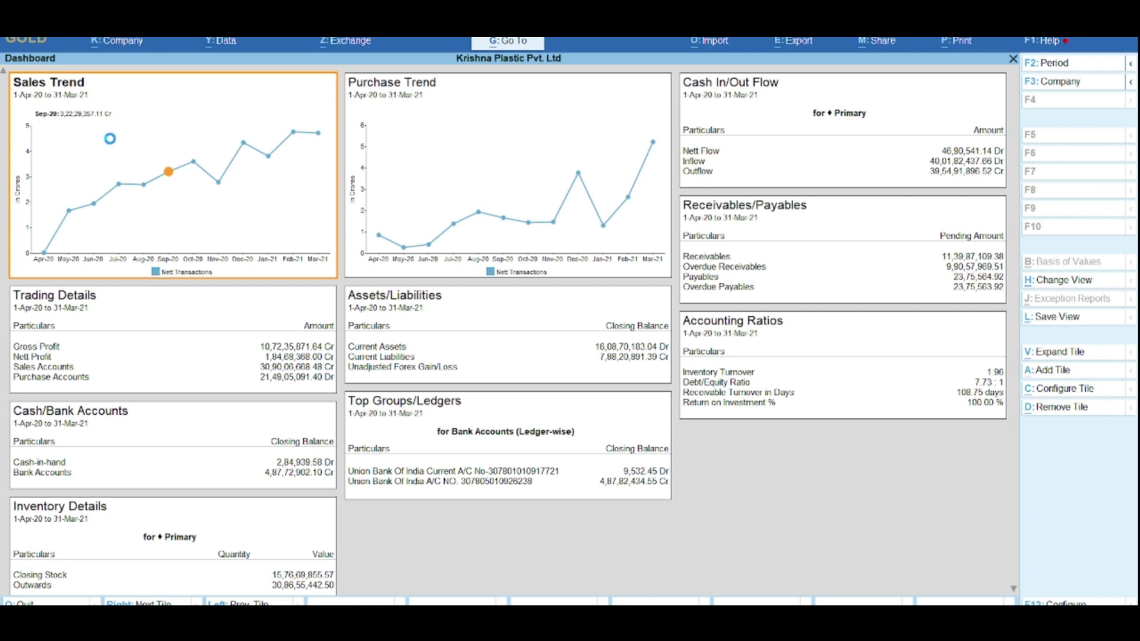
key("Escape")
key("Left")
key("Left")
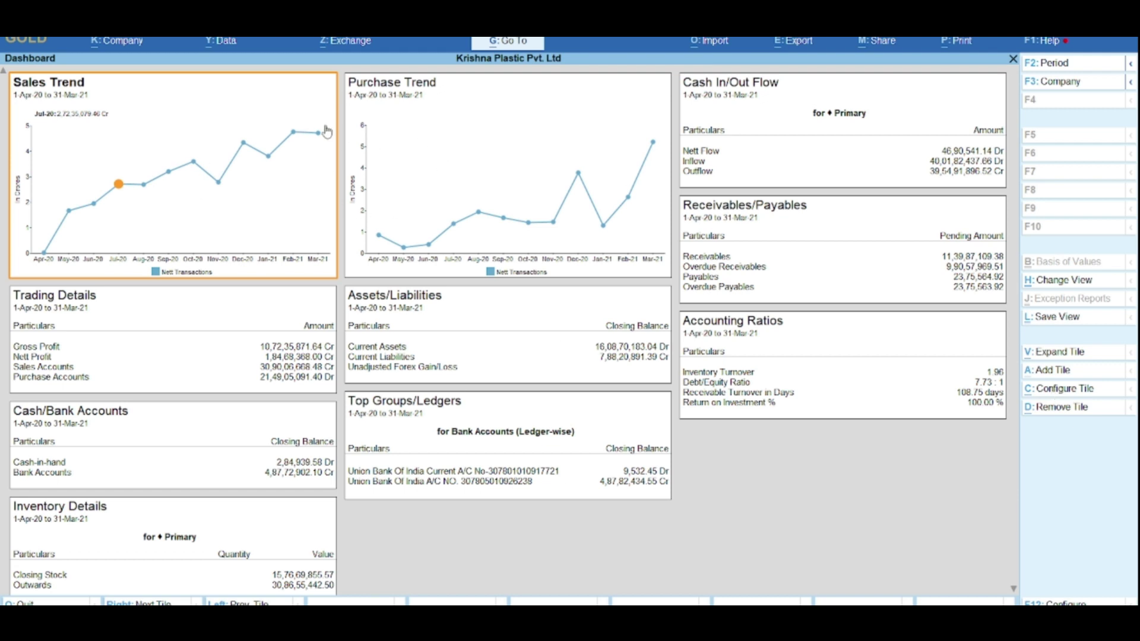
left_click(1059, 352)
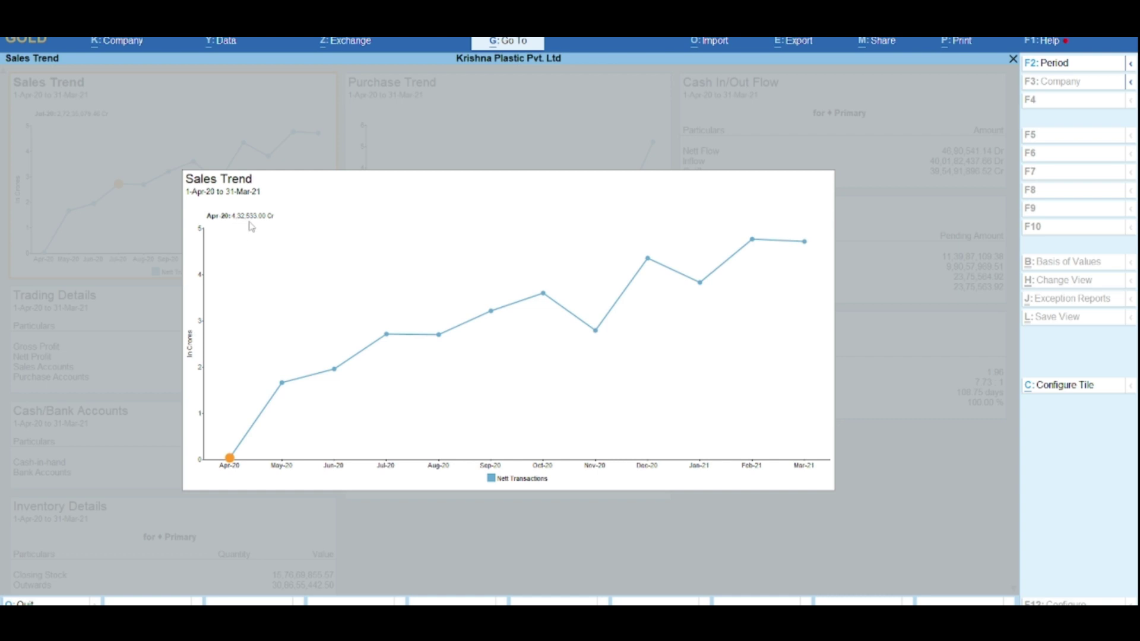
key("Right")
key("Right")
key("Right")
key("Left")
key("Left")
key("Left")
key("Right")
key("Right")
key("Right")
key("Right")
key("Right")
key("Right")
key("Right")
key("Left")
key("Left")
key("Left")
key("Left")
key("Left")
key("Left")
key("Left")
key("Right")
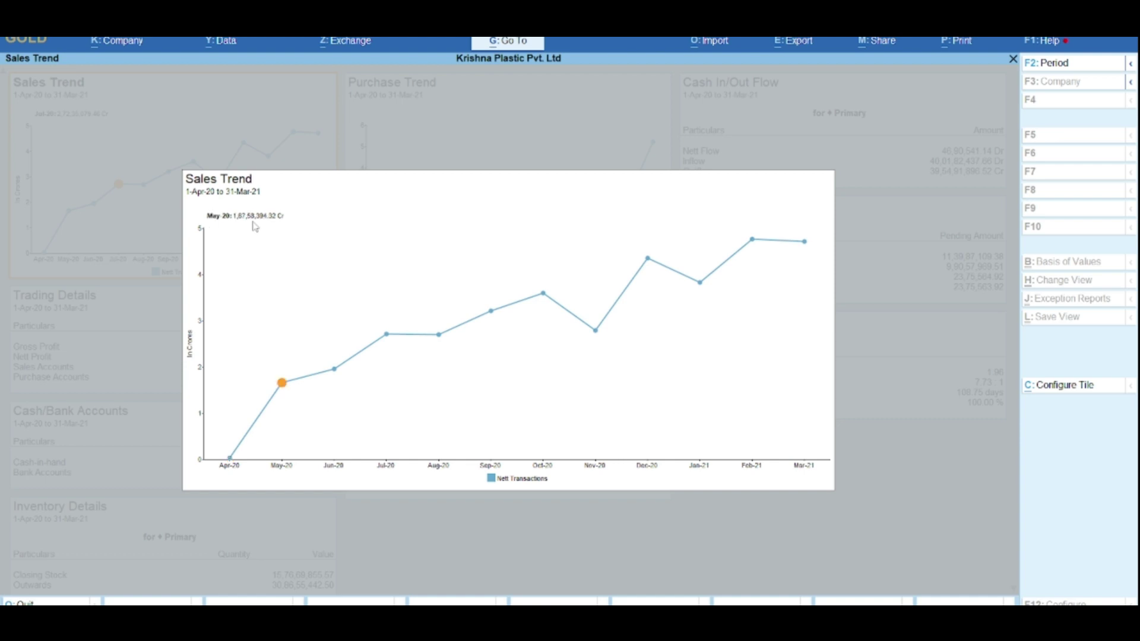
key("Right")
key("Right")
key("Right")
key("Right")
key("Right")
key("Right")
key("Right")
key("Right")
key("Right")
key("Escape")
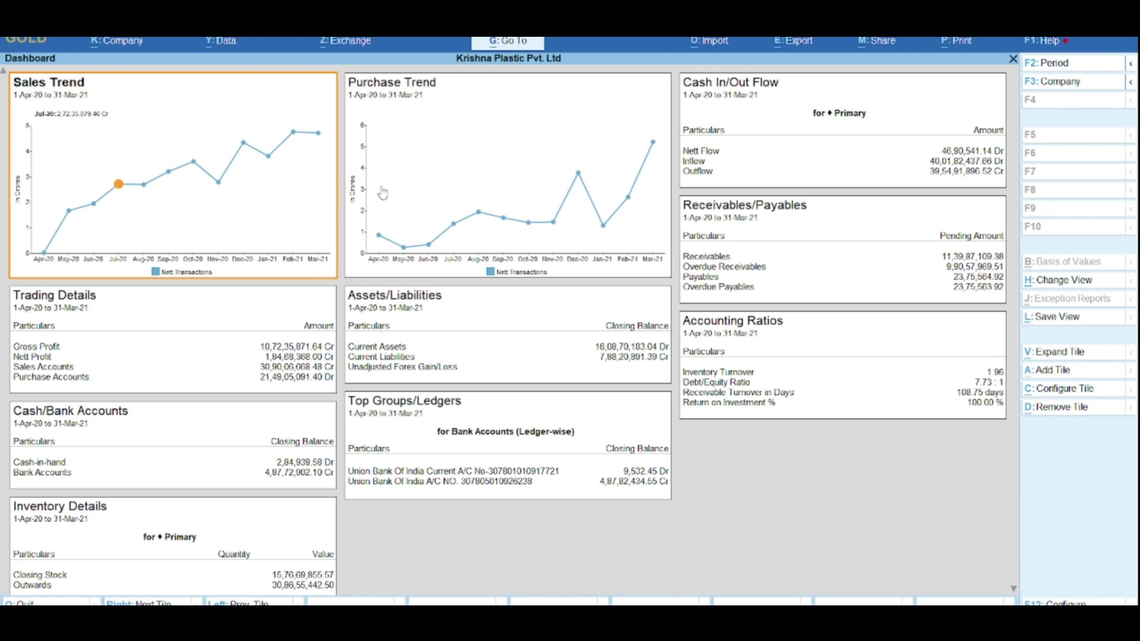
key("Right")
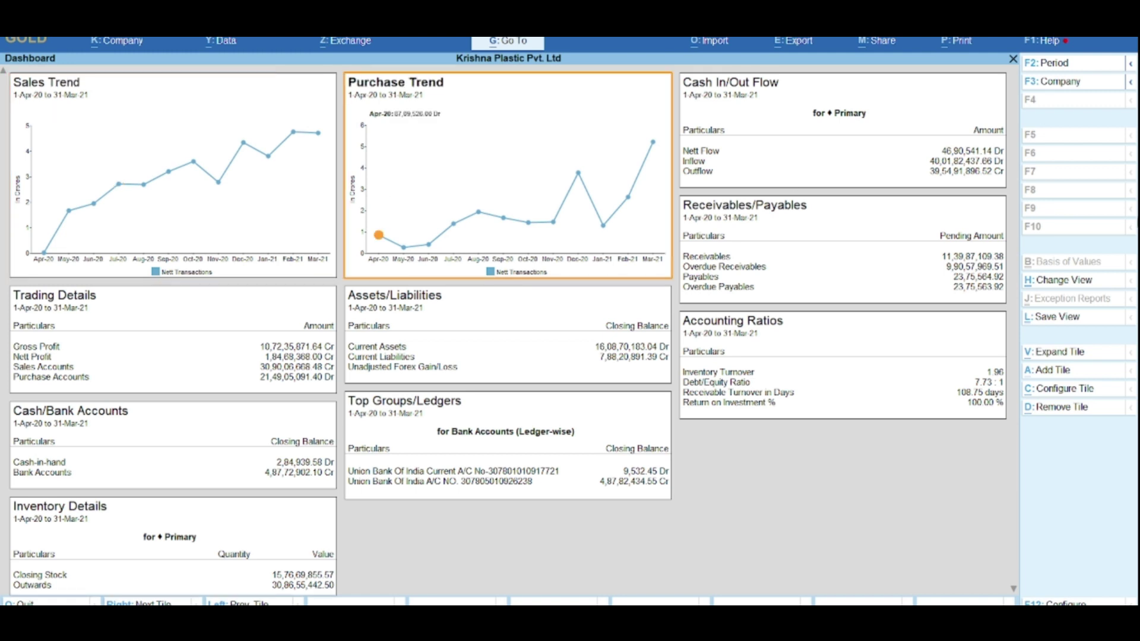
left_click(1059, 352)
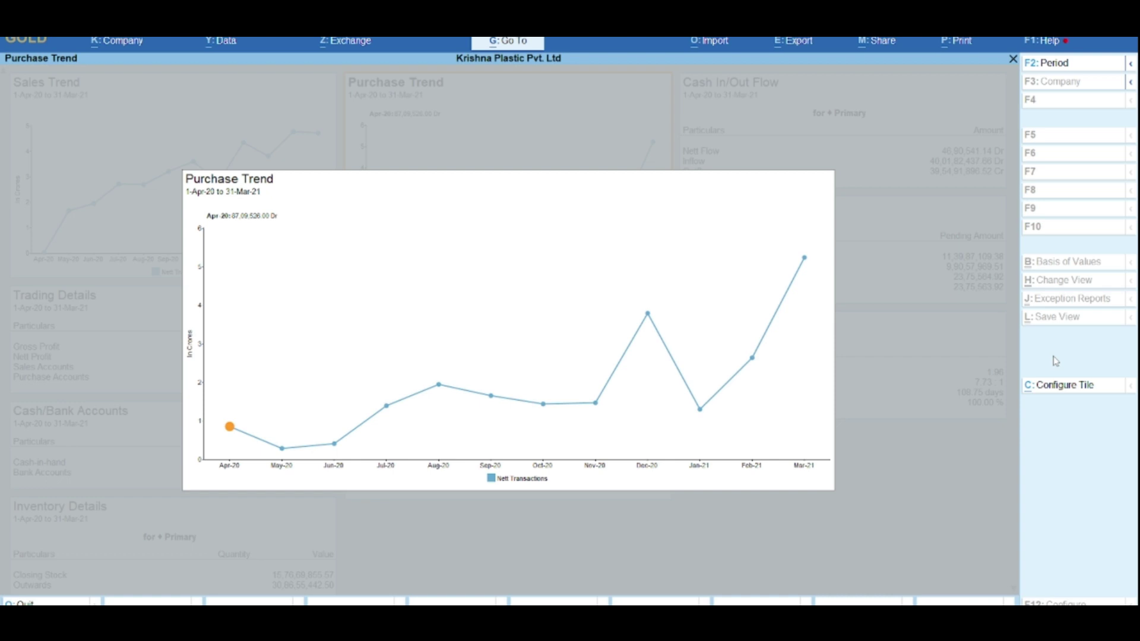
key("Escape")
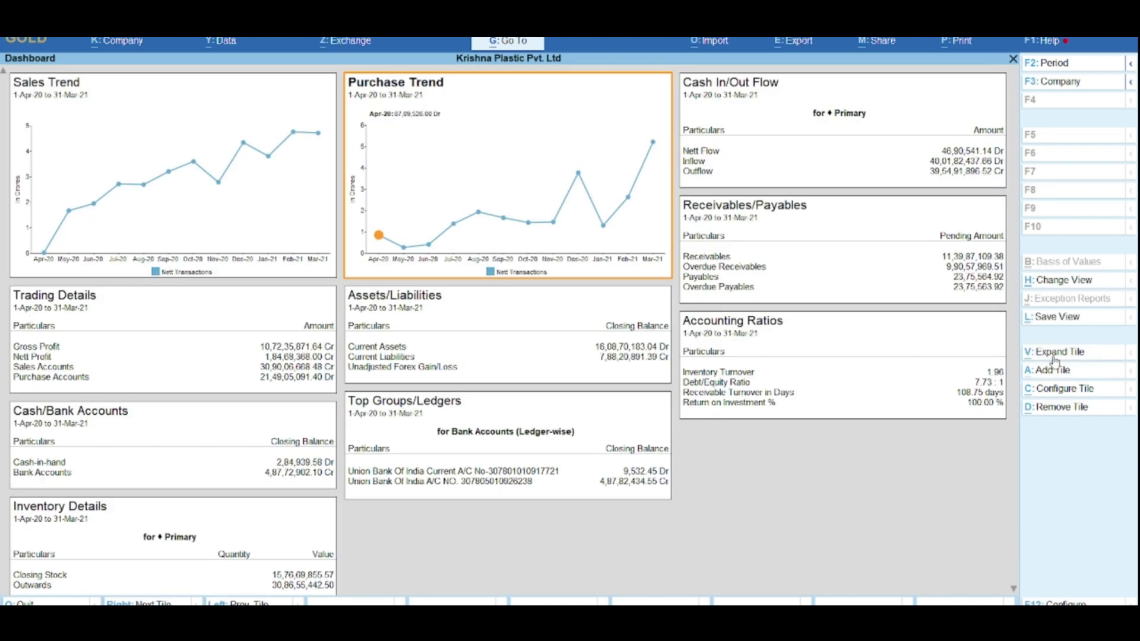
key("Right")
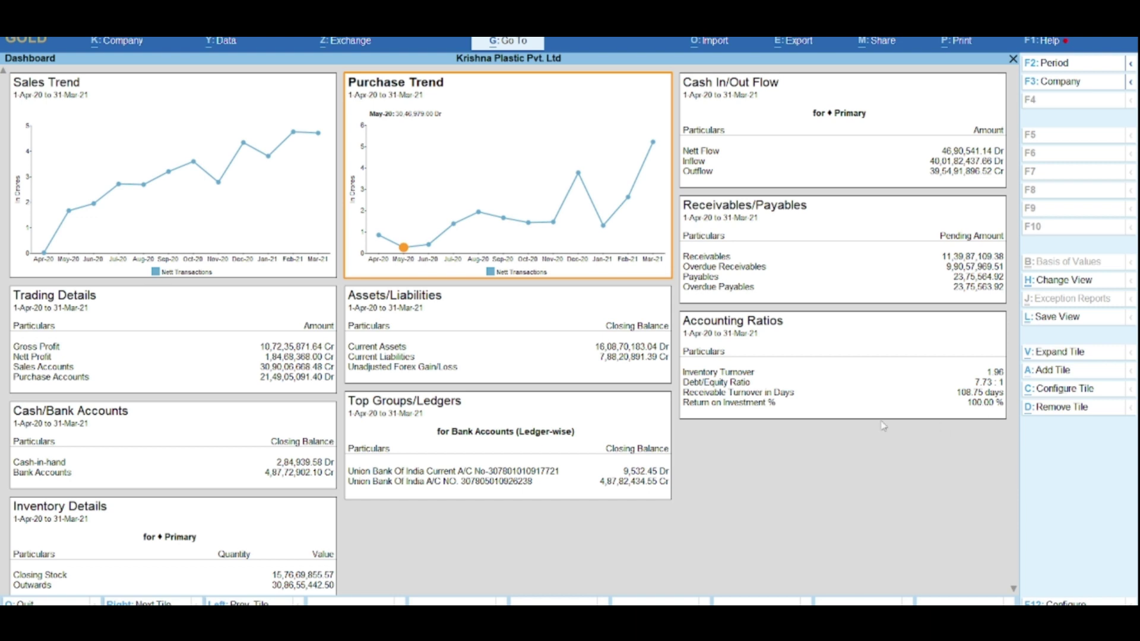
left_click(235, 170)
left_click(200, 176)
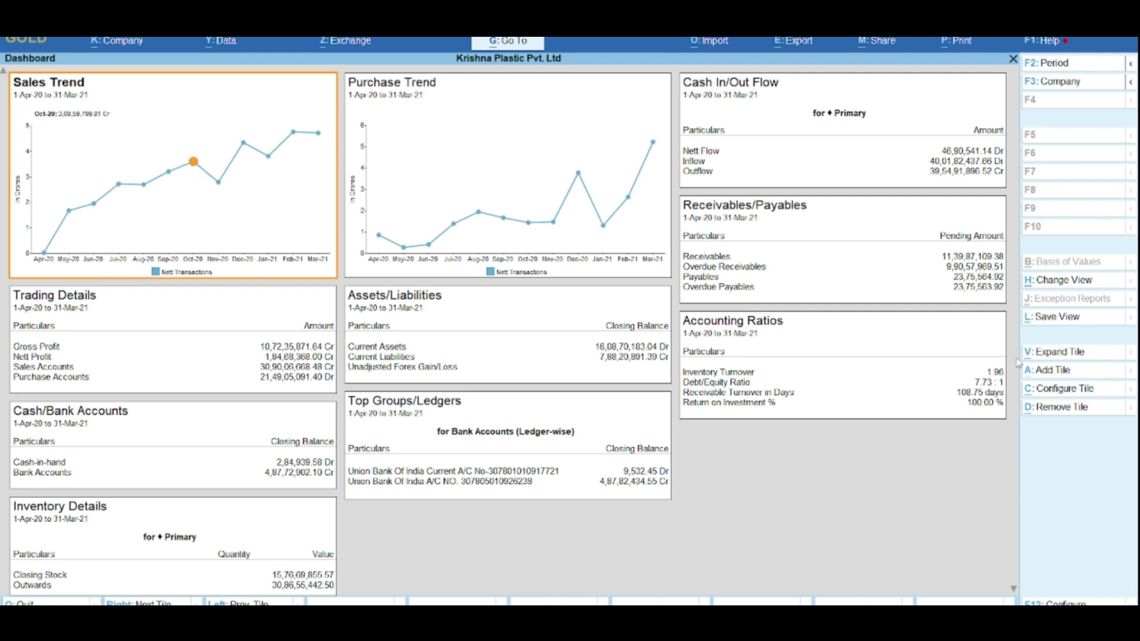
left_click(1047, 357)
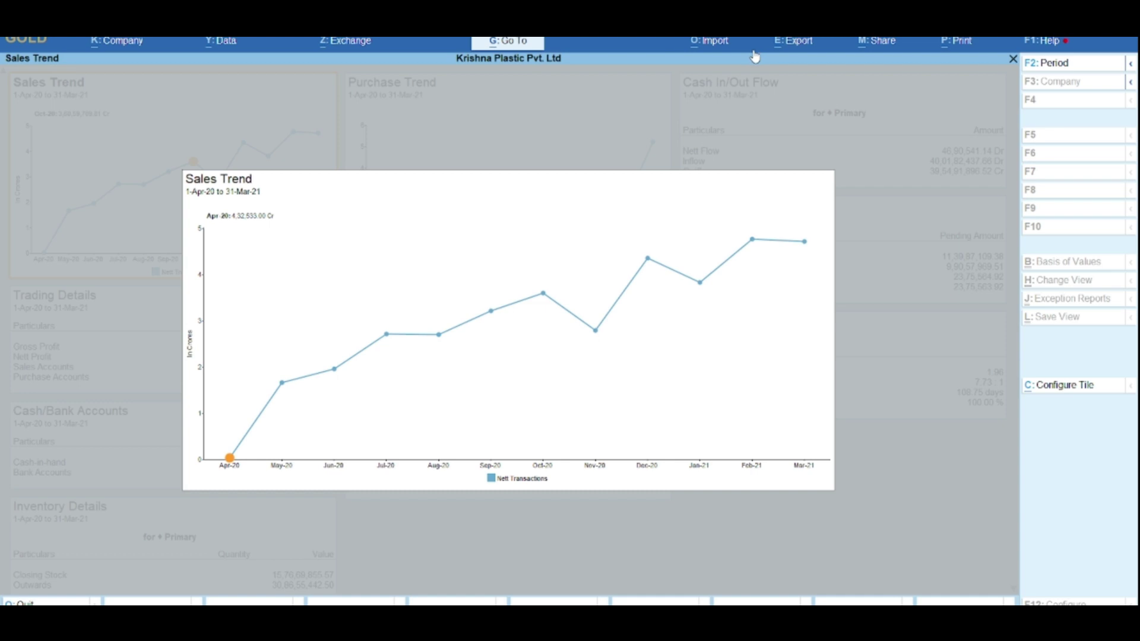
Step: Export the current Sales Trend chart in Excel format as 10_Sales Trend.xlsx
left_click(716, 43)
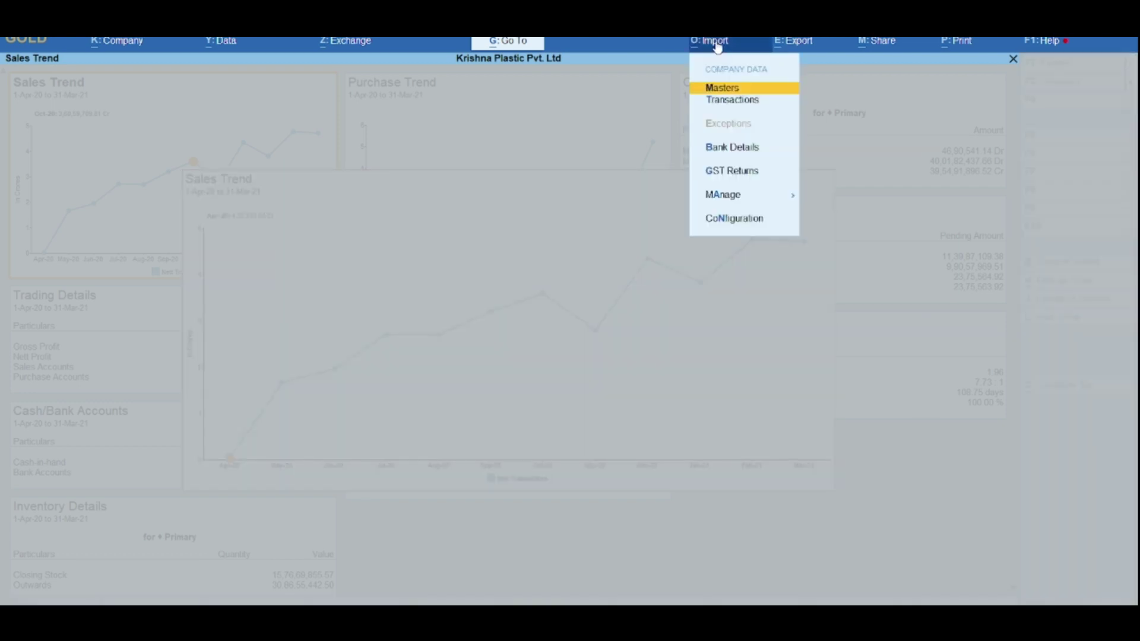
left_click(803, 45)
key("Return")
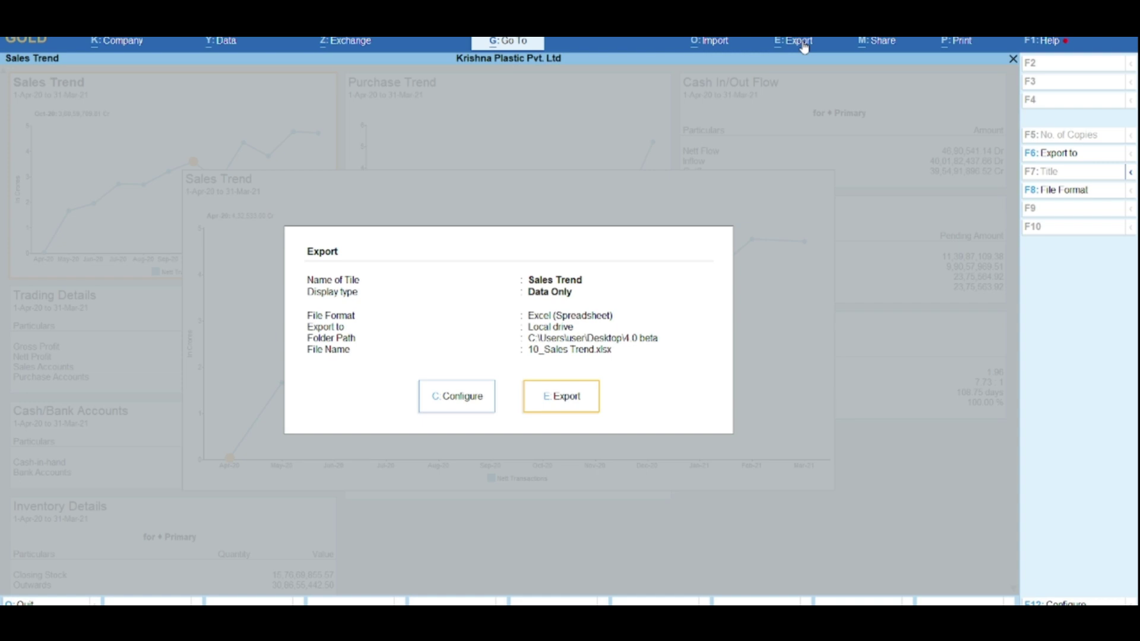
left_click(1078, 196)
key("Return")
key("Return")
key("alt+p")
key("Return")
Step: Preview the Sales Trend print page, zooming in and back out, then close the preview
key("i")
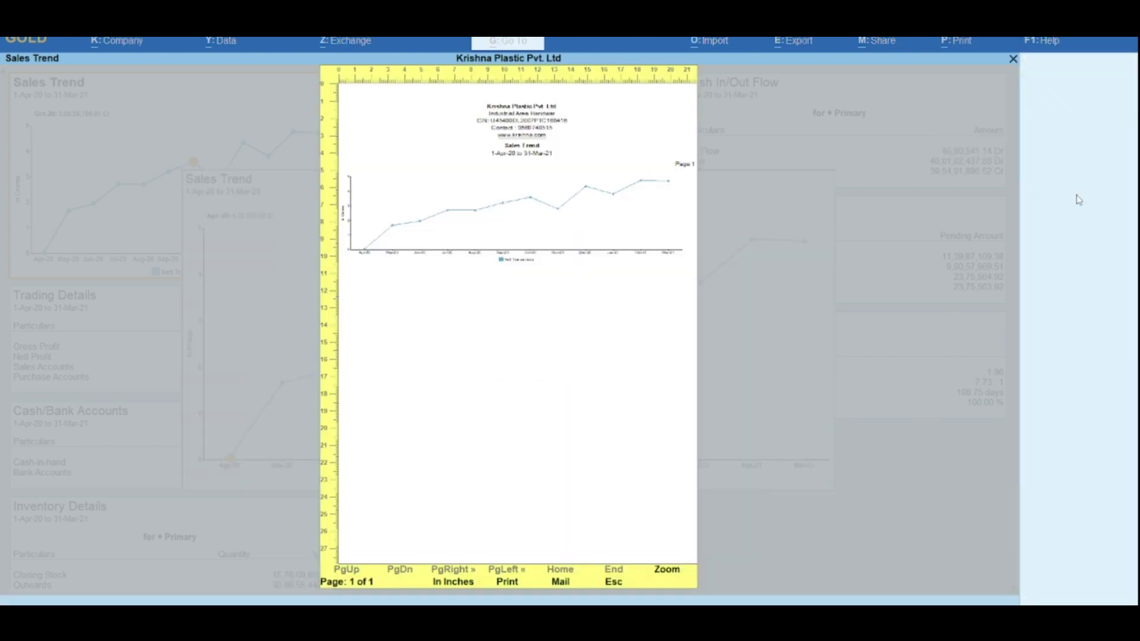
key("alt+z")
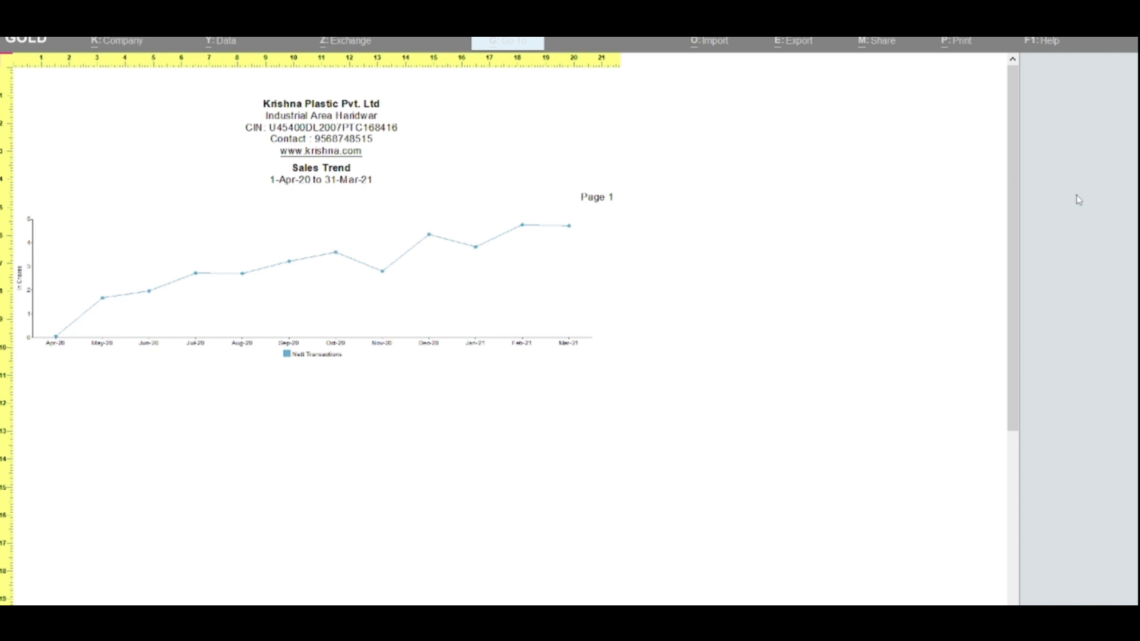
key("Down")
key("Down")
key("Down")
key("Down")
key("Down")
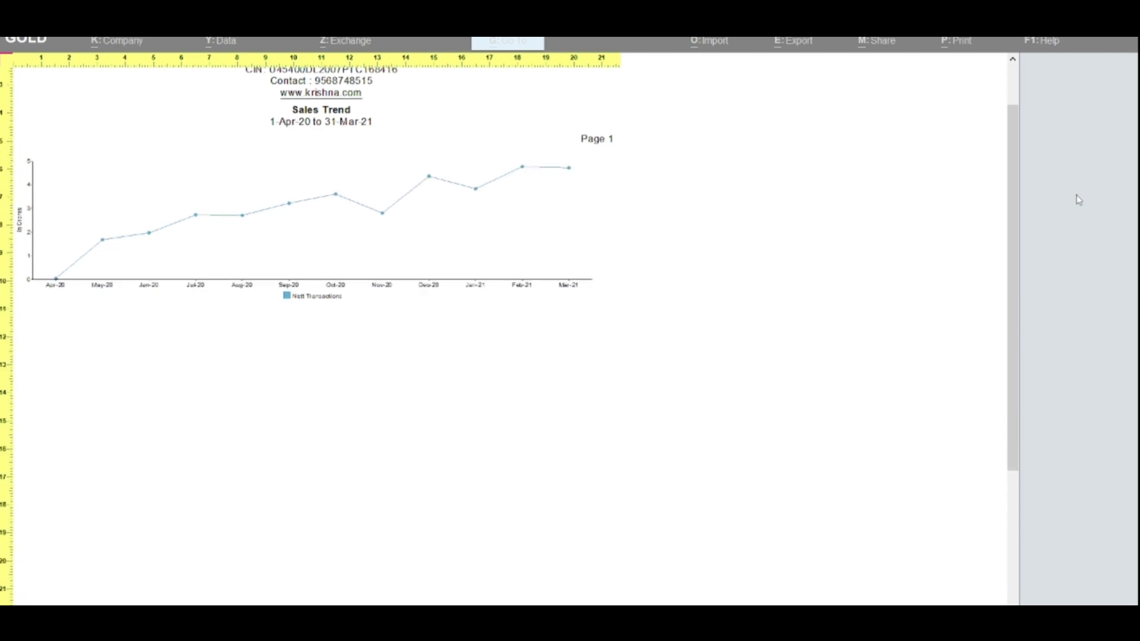
key("Down")
key("Up")
key("alt+z")
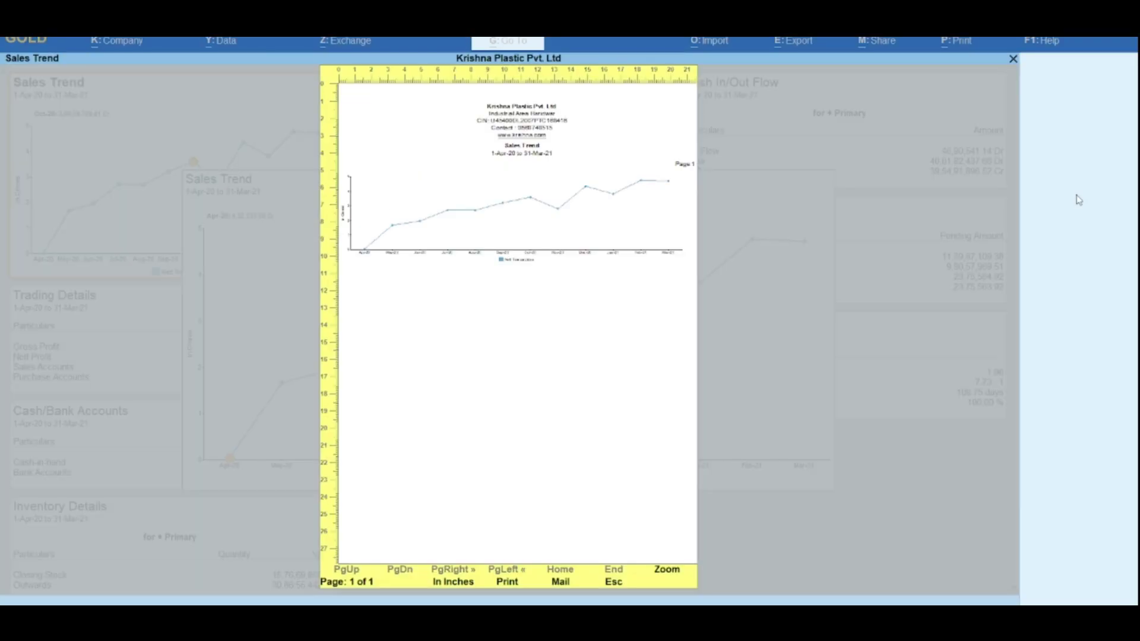
key("Escape")
key("Escape")
key("Escape")
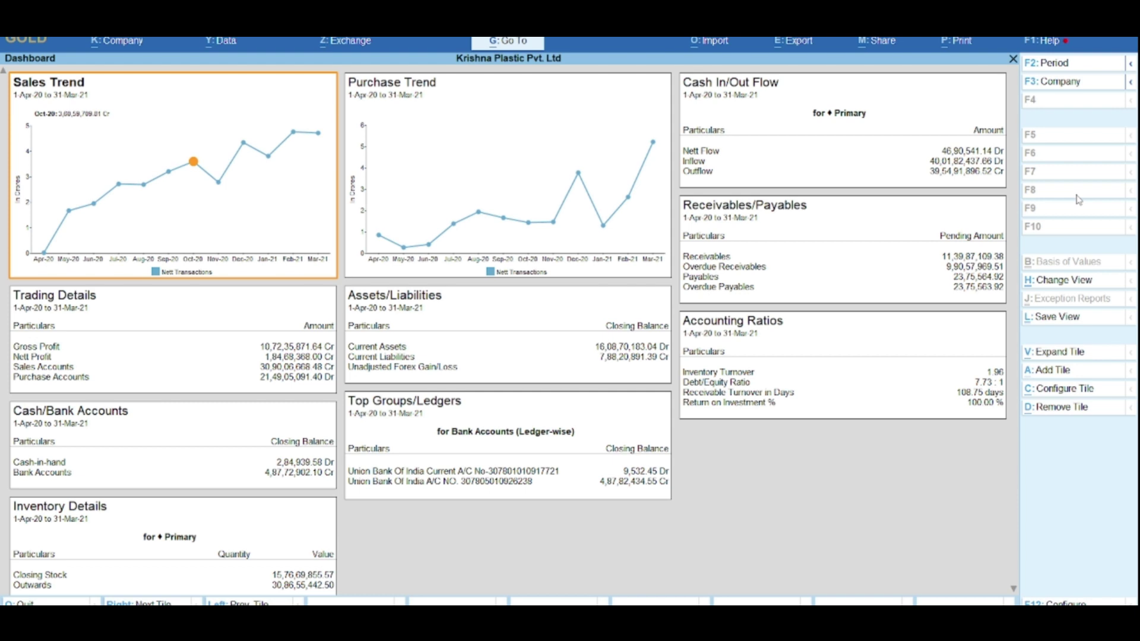
key("Right")
key("Right")
key("Right")
key("Right")
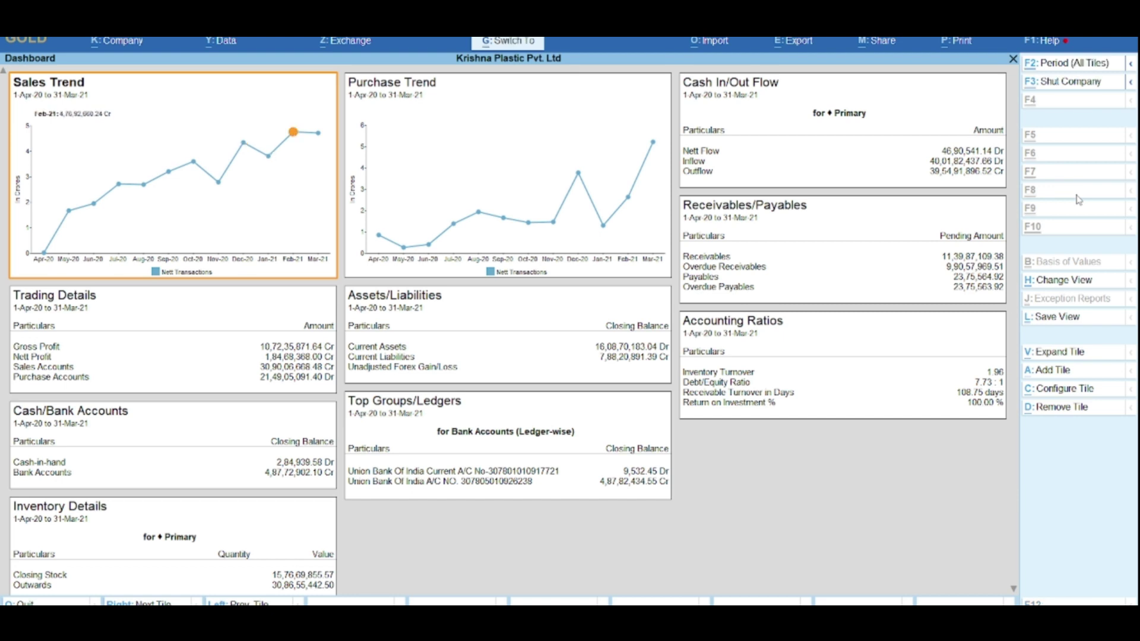
key("alt+p")
key("i")
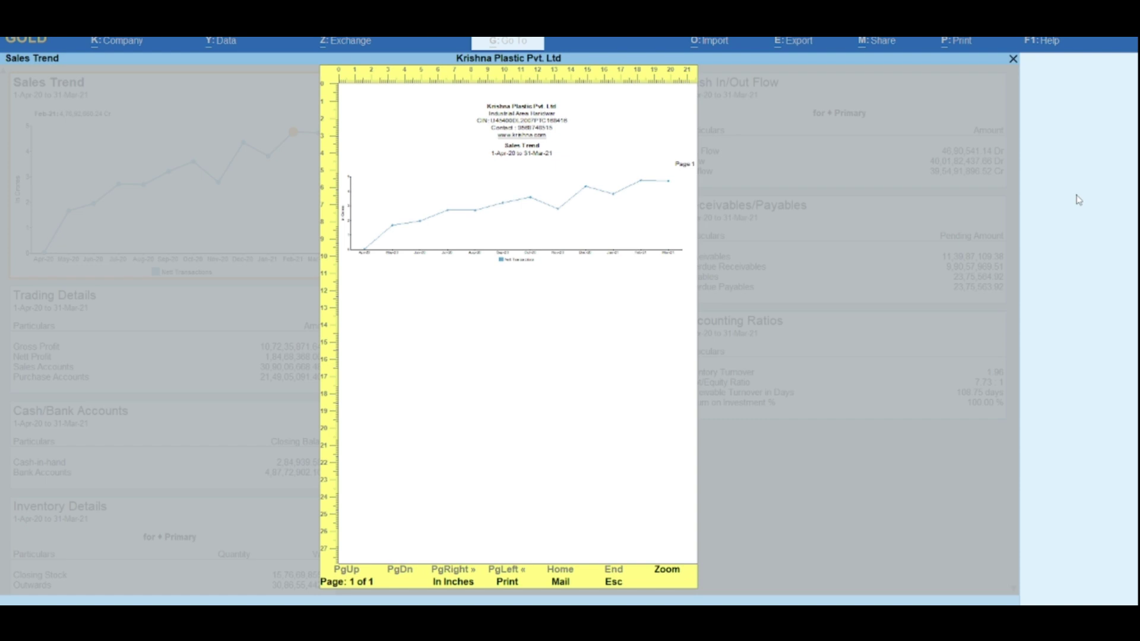
key("Escape")
key("Escape")
key("Right")
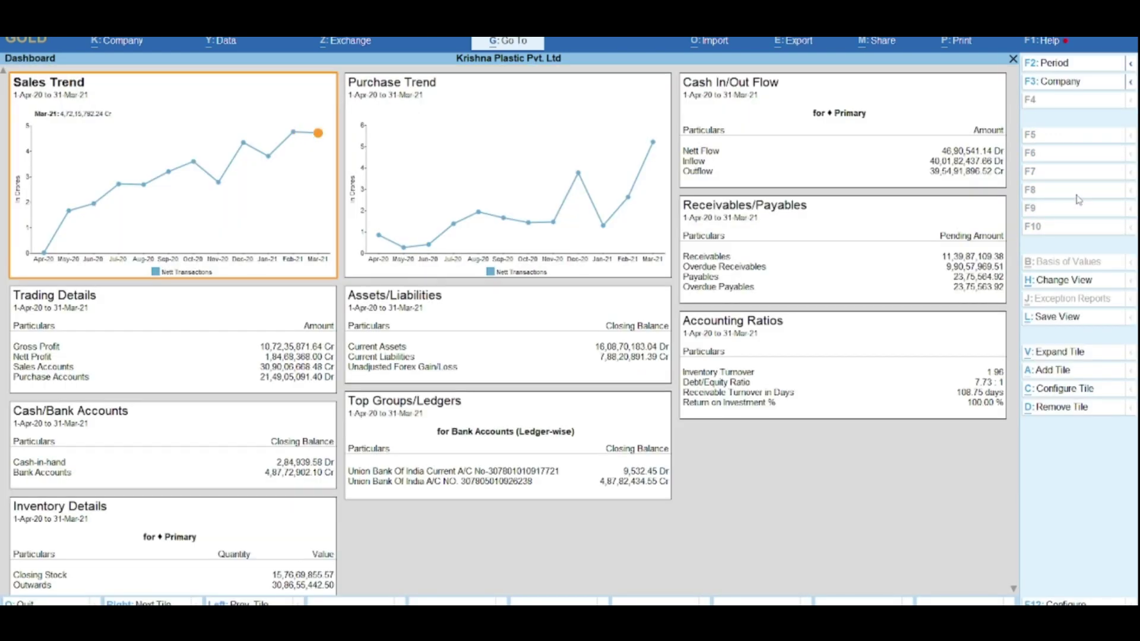
left_click(488, 145)
key("alt+p")
key("Return")
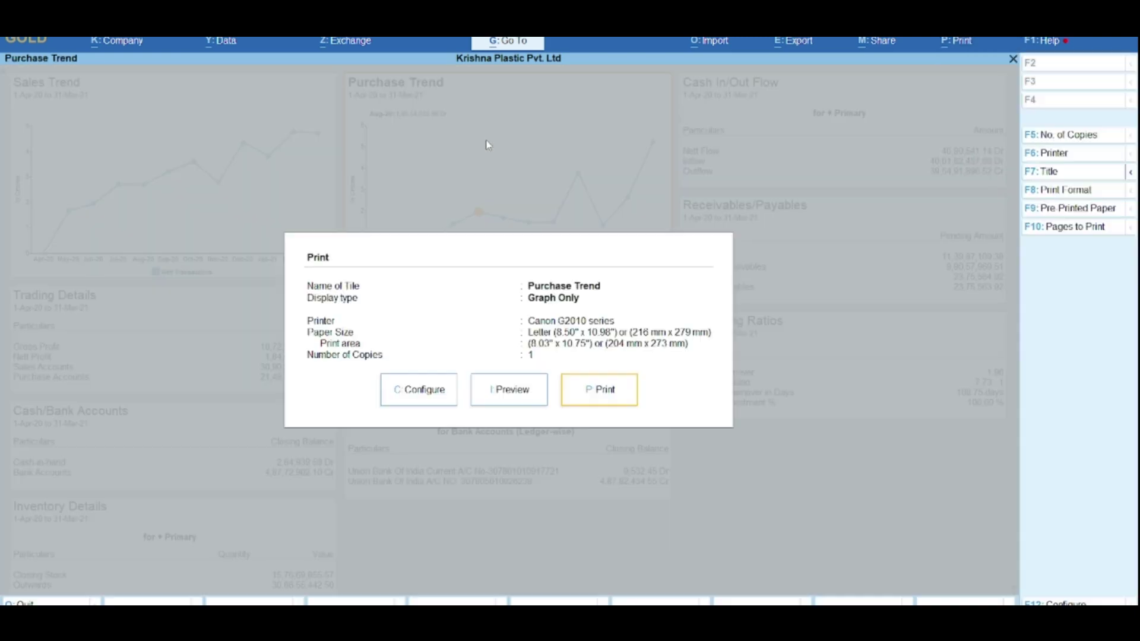
key("i")
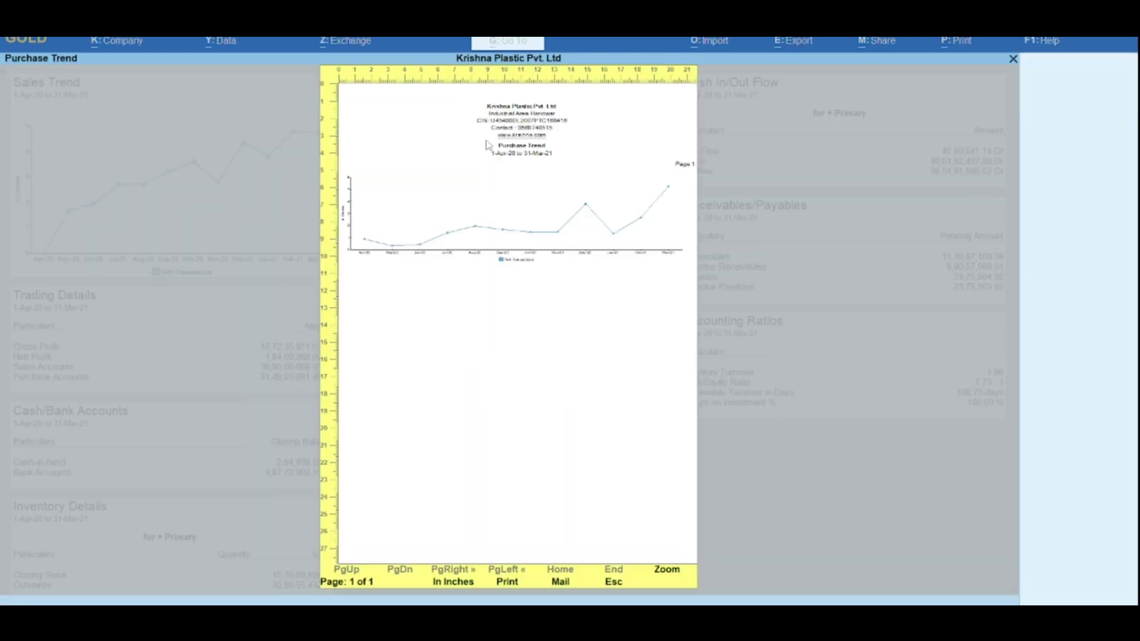
key("Escape")
key("Escape")
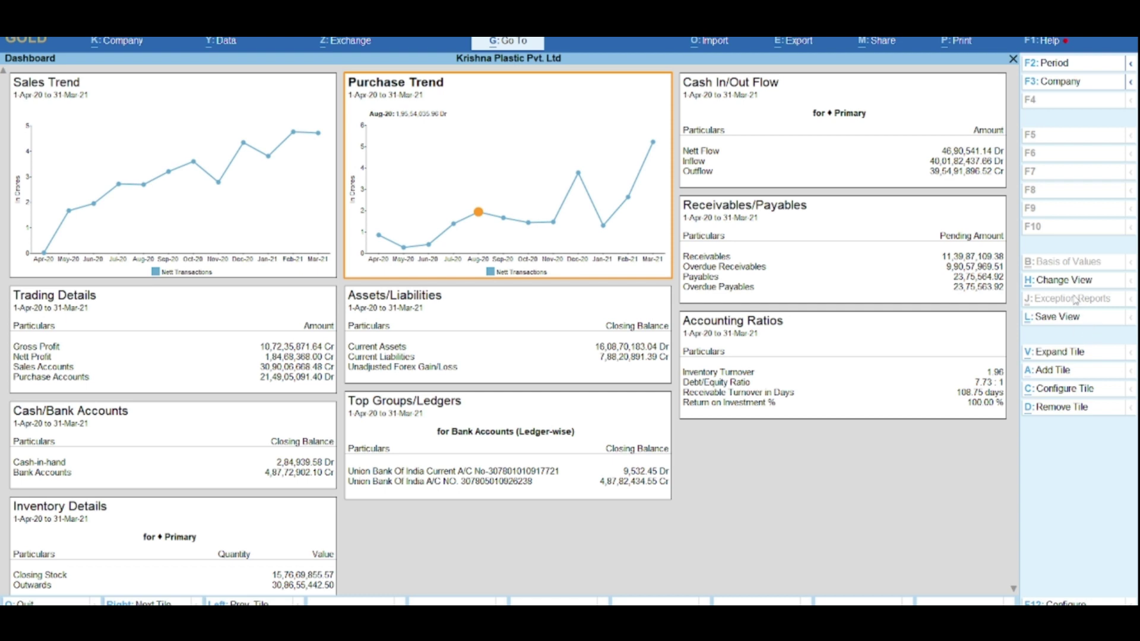
left_click(1063, 281)
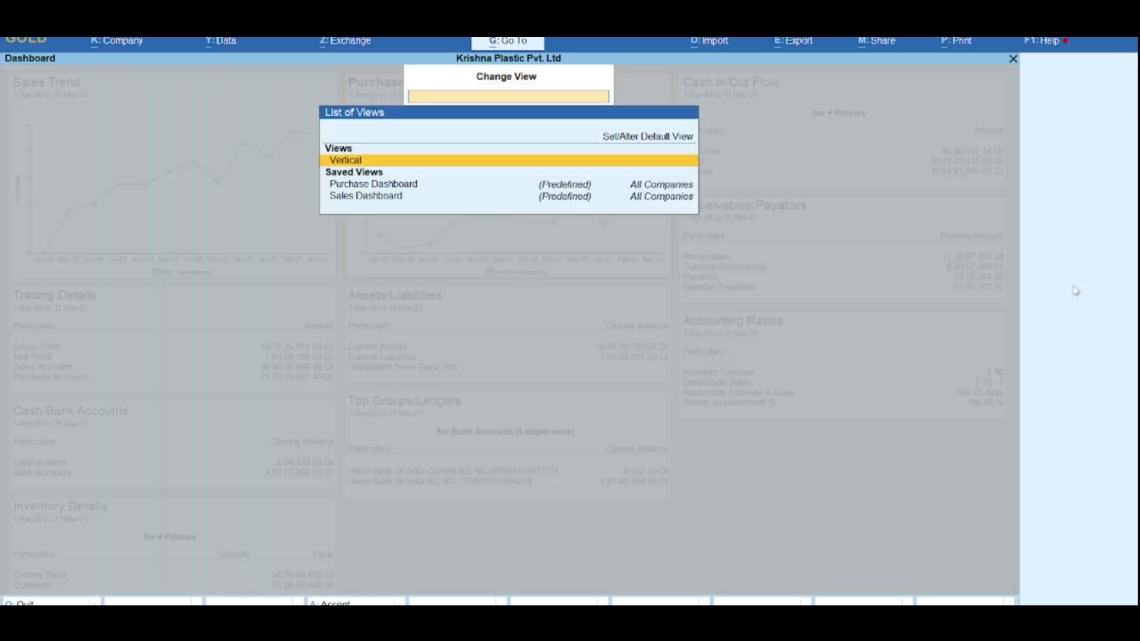
key("Down")
key("Down")
key("Up")
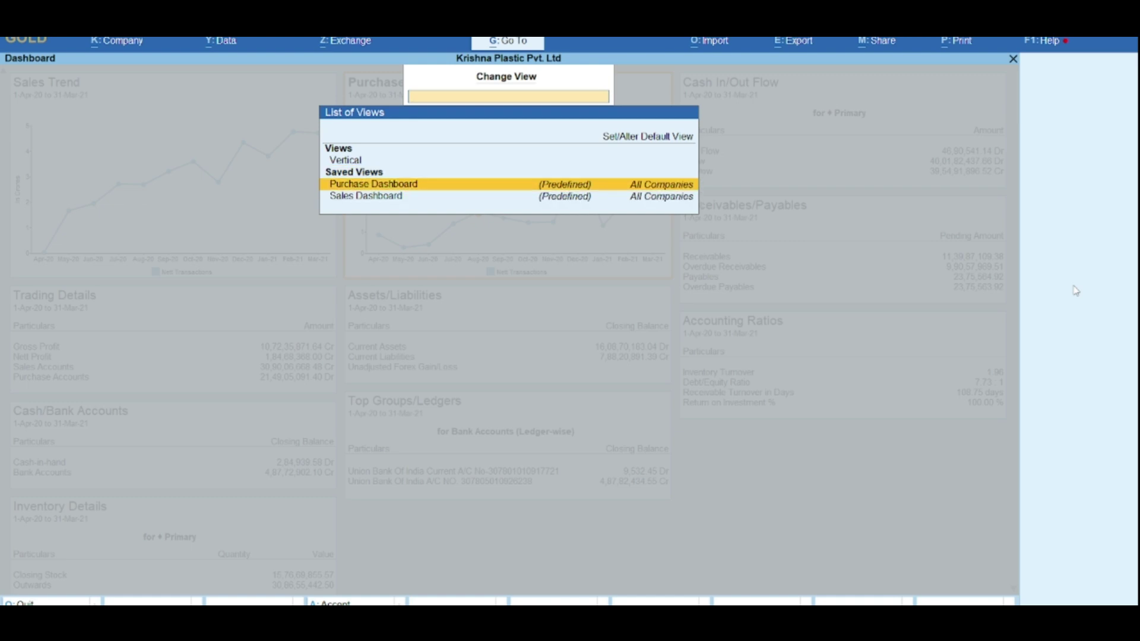
key("Down")
key("Up")
key("Up")
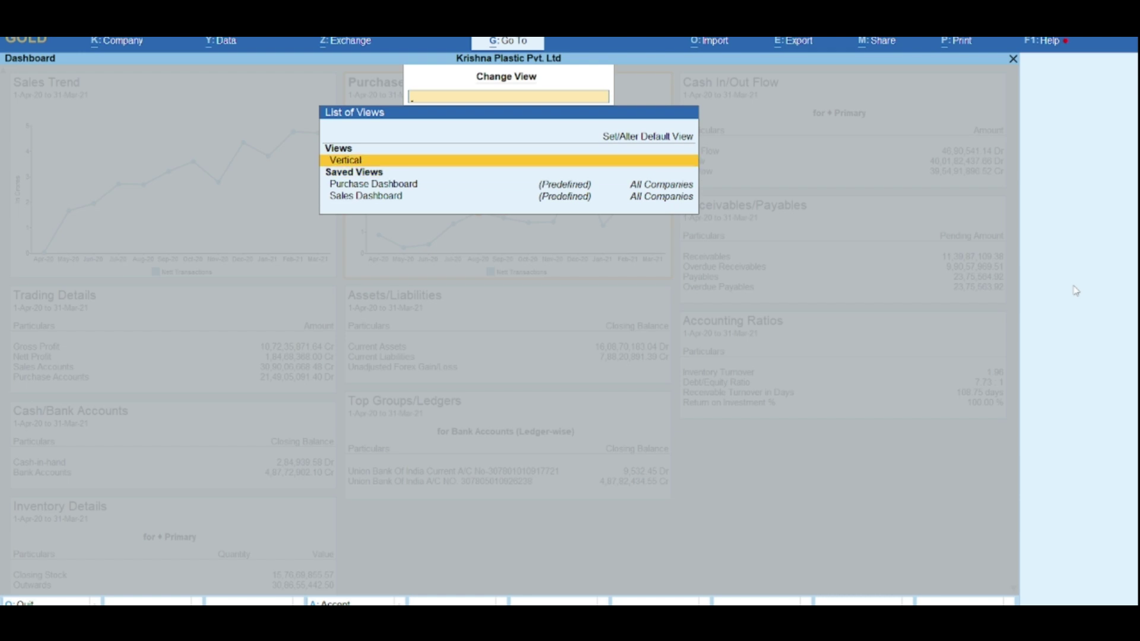
key("Return")
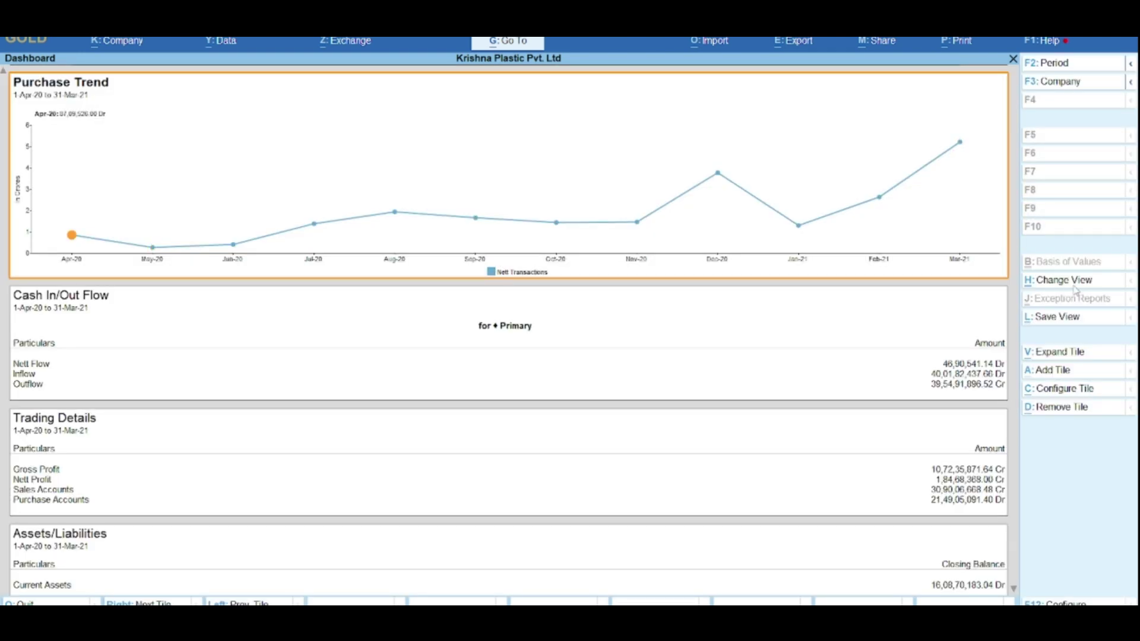
key("Right")
key("Right")
key("Right")
key("Right")
key("Right")
key("Right")
key("Right")
key("Right")
key("Right")
key("Right")
key("Right")
key("Left")
key("alt+p")
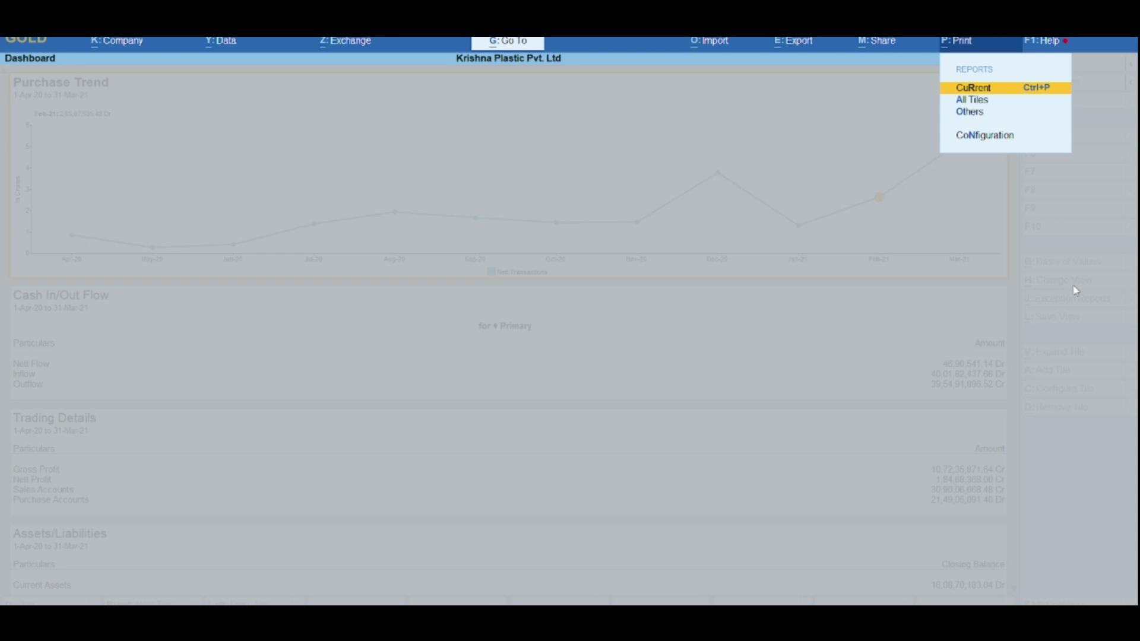
key("Left")
key("Escape")
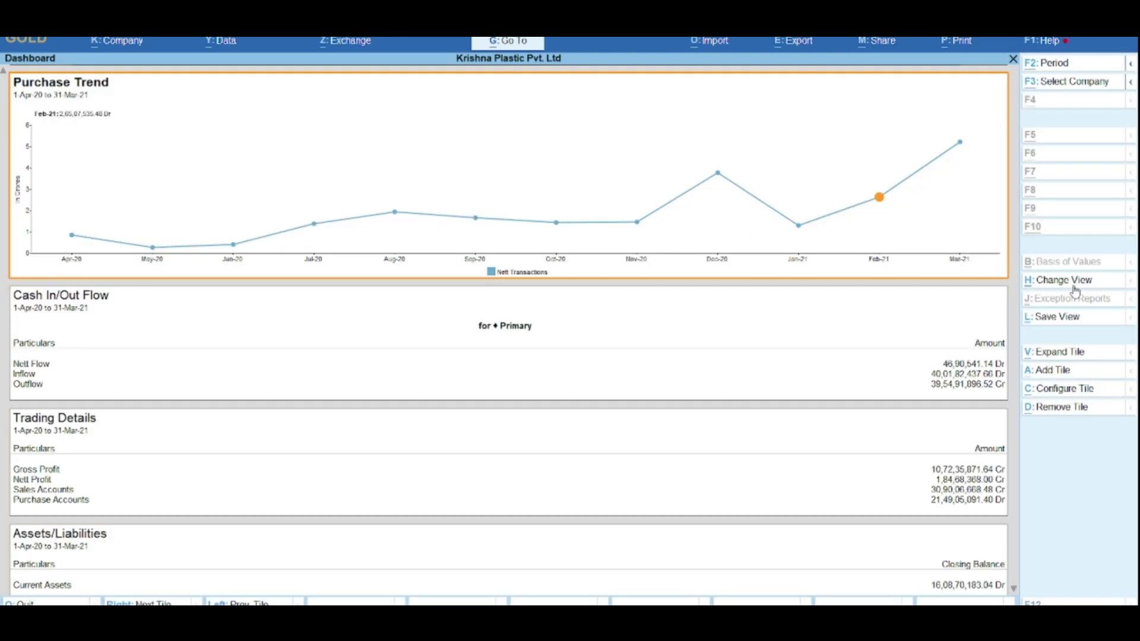
key("alt+p")
key("Return")
key("Left")
key("Return")
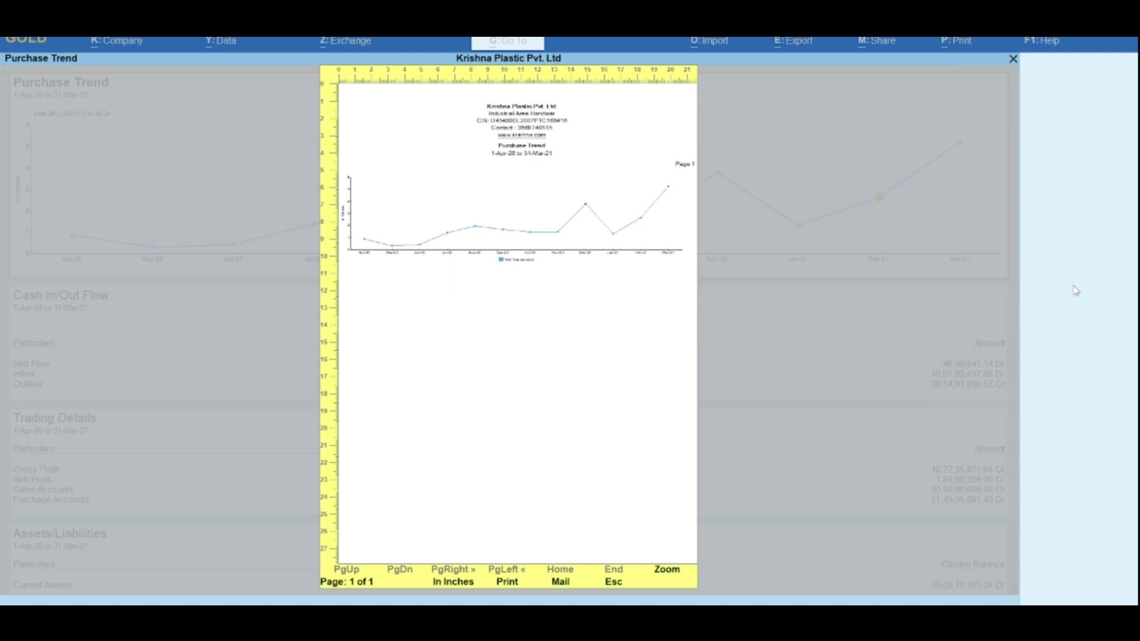
key("Escape")
key("Escape")
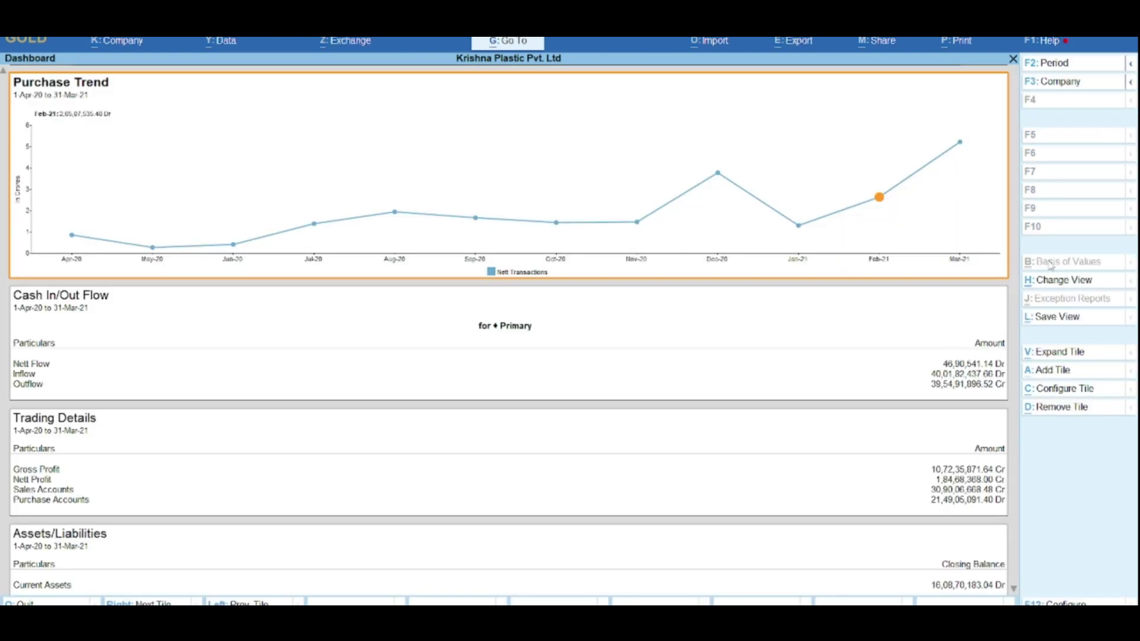
left_click(1051, 284)
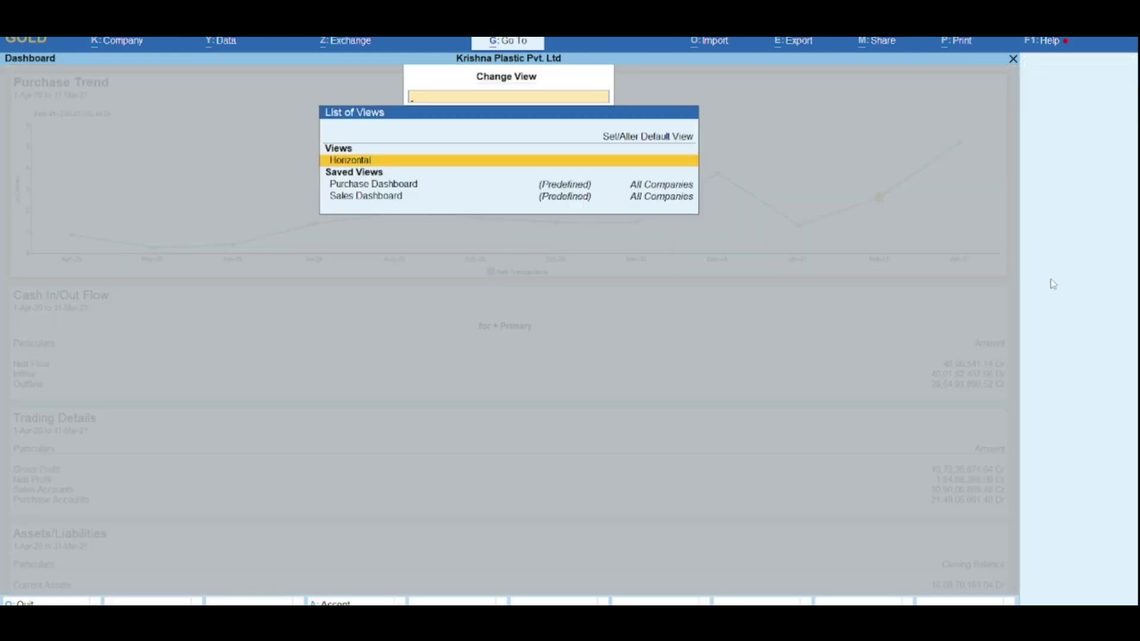
key("Return")
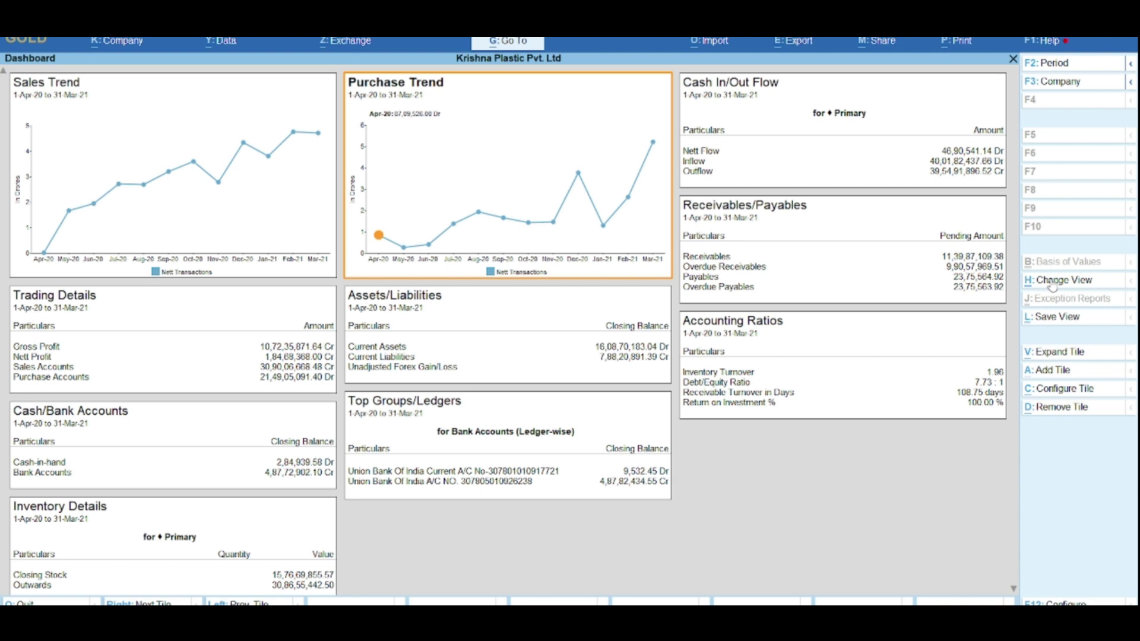
Step: Enlarge the Sales Trend tile, close it again, and start leaving the Dashboard
left_click(219, 178)
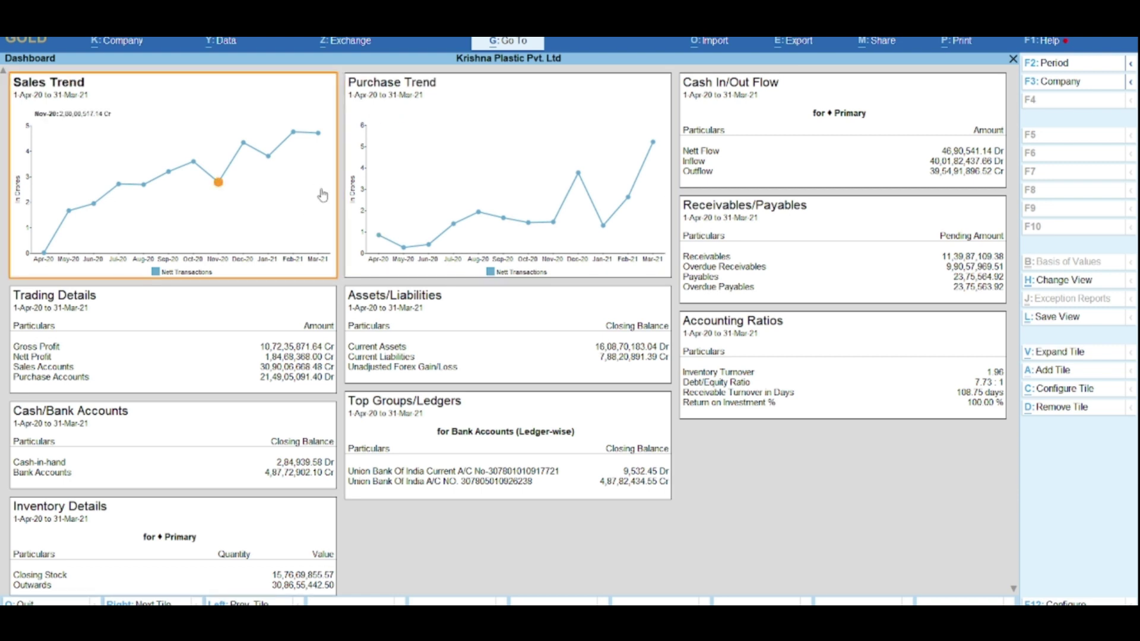
left_click(1050, 356)
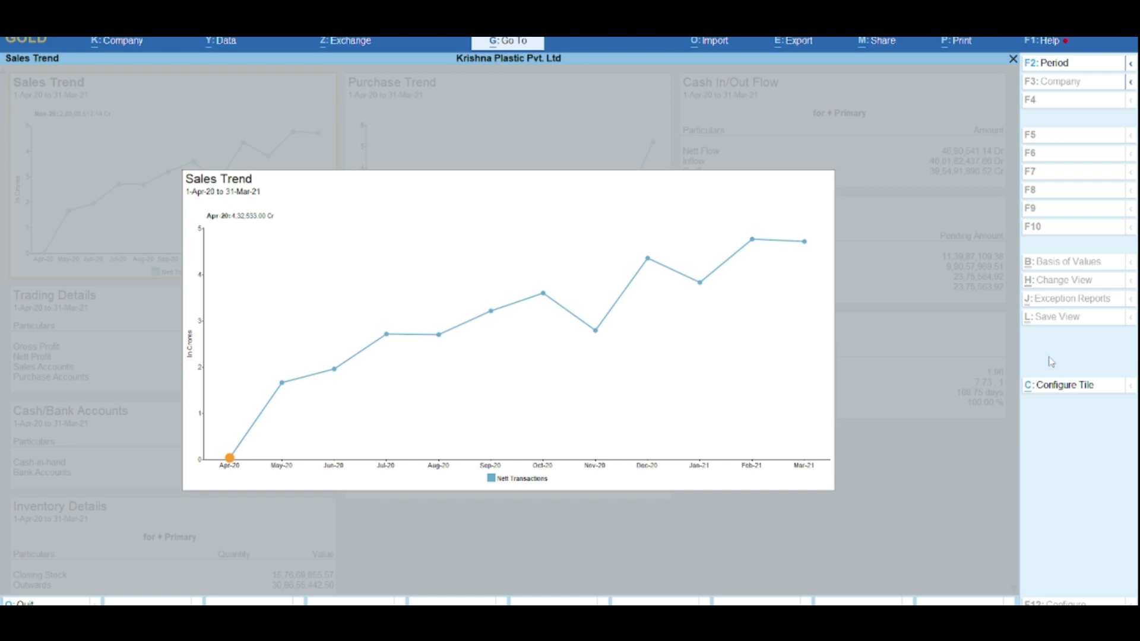
key("Escape")
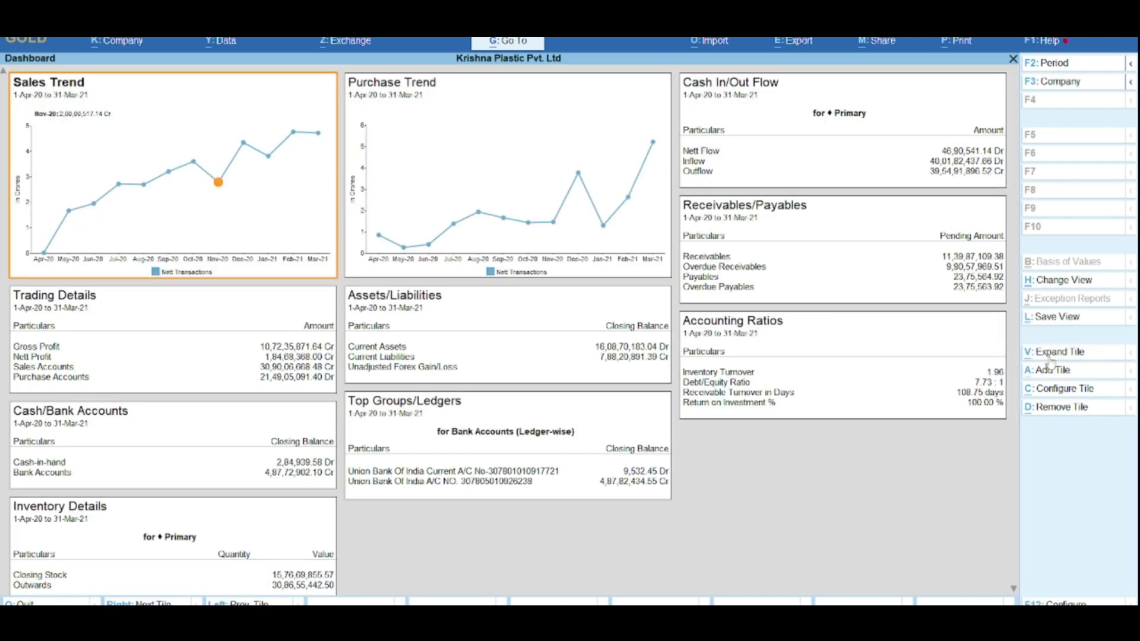
key("Escape")
key("Escape")
key("Escape")
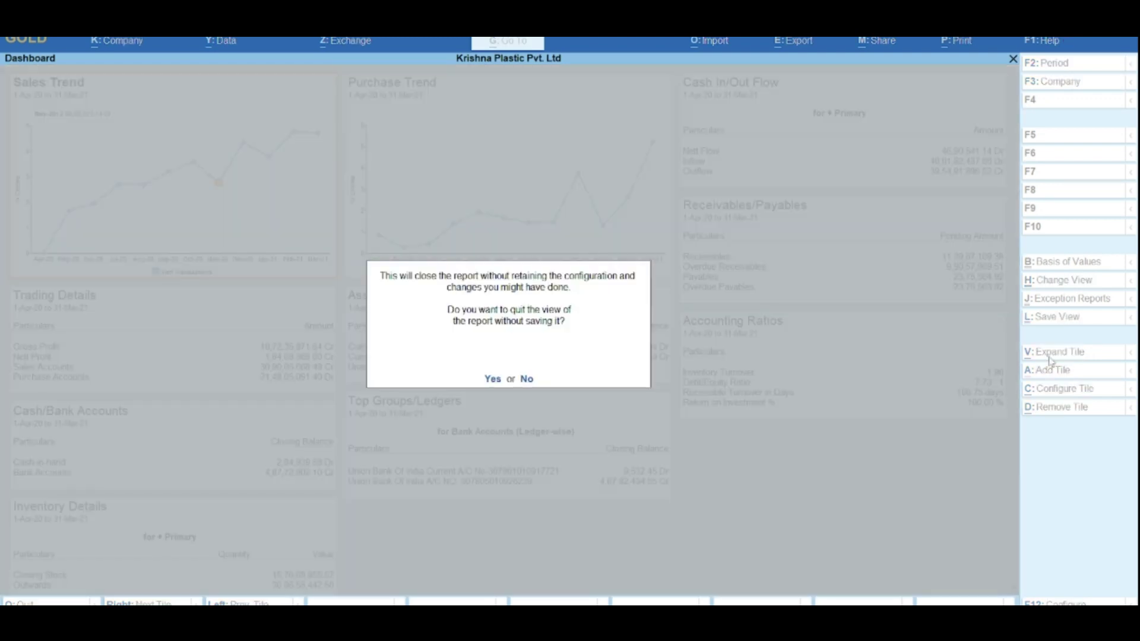
Step: Confirm quitting the Dashboard without saving, returning to the Gateway of Tally
key("y")
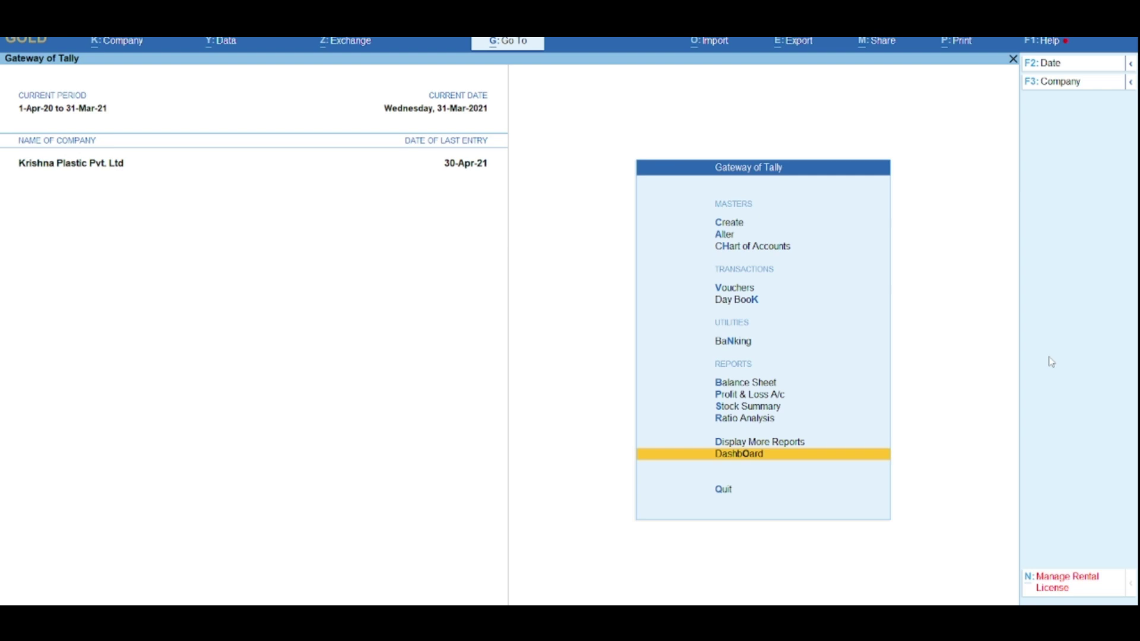
key("Up")
key("Up")
key("Up")
key("Up")
key("Up")
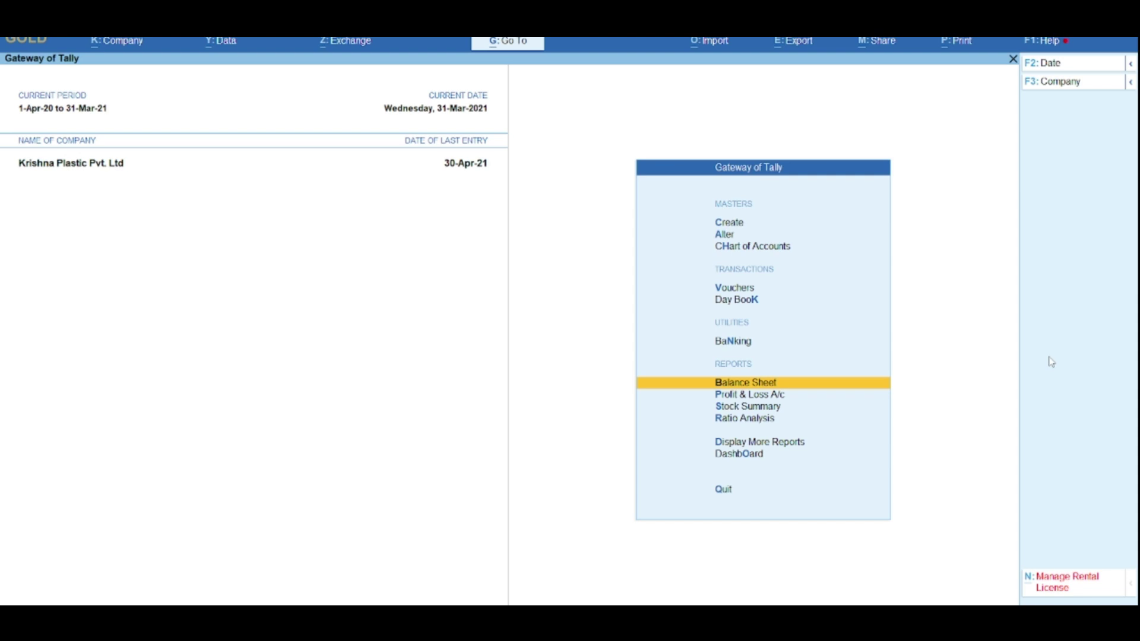
key("Up")
key("Up")
key("Down")
key("Down")
key("Down")
key("Down")
key("Down")
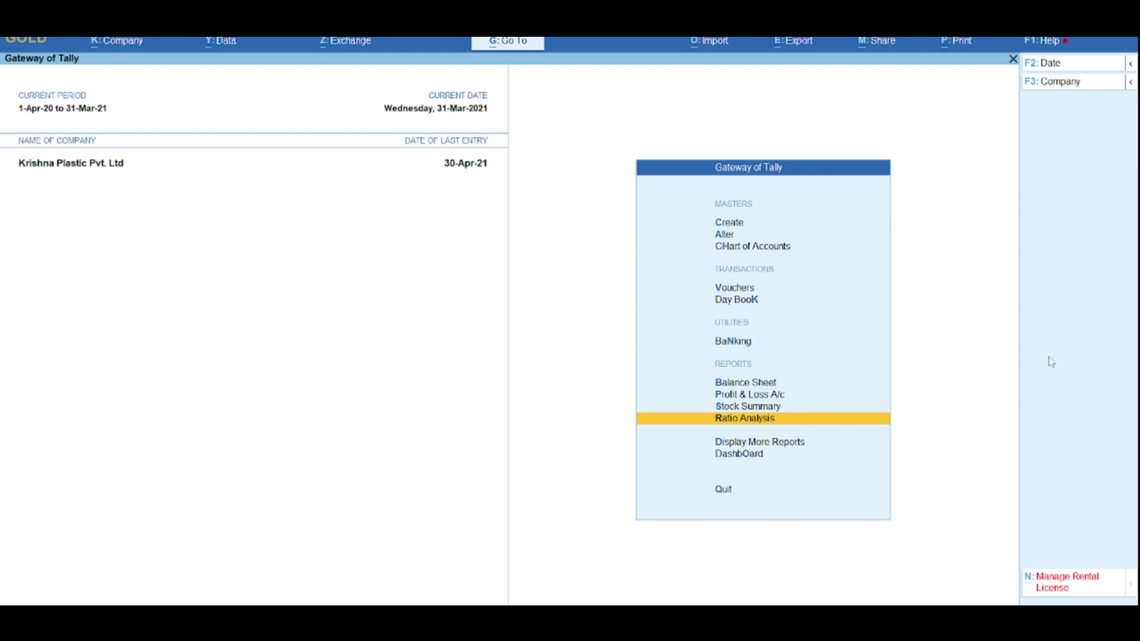
Step: Open the Balance Sheet report from the Gateway of Tally menu
key("Up")
key("Up")
key("Up")
key("Up")
key("Up")
key("Up")
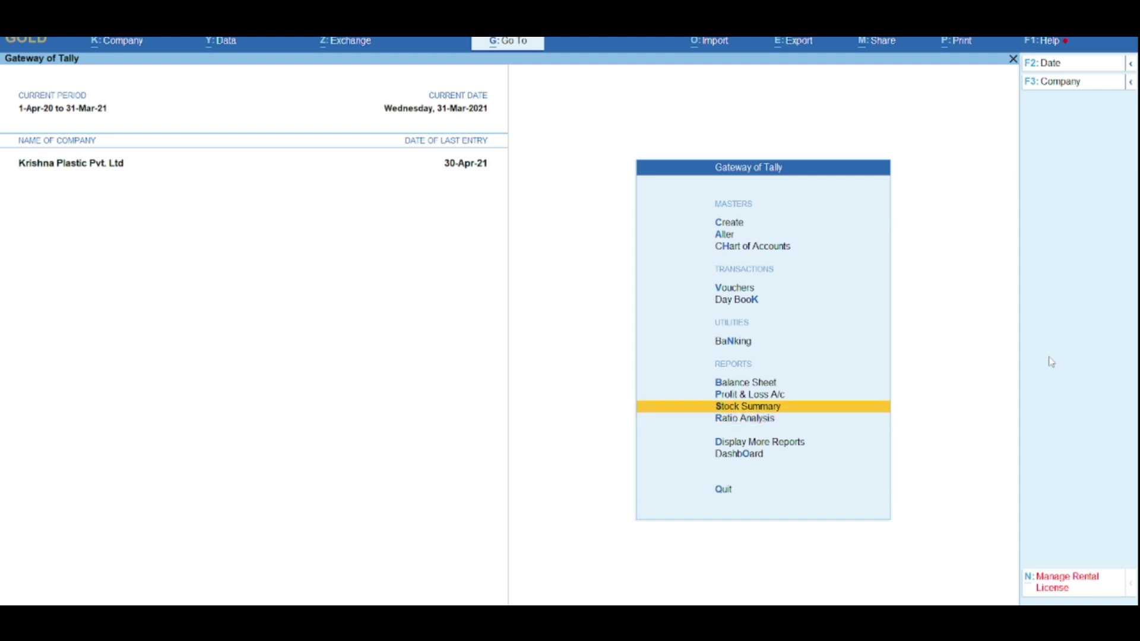
key("Down")
key("Up")
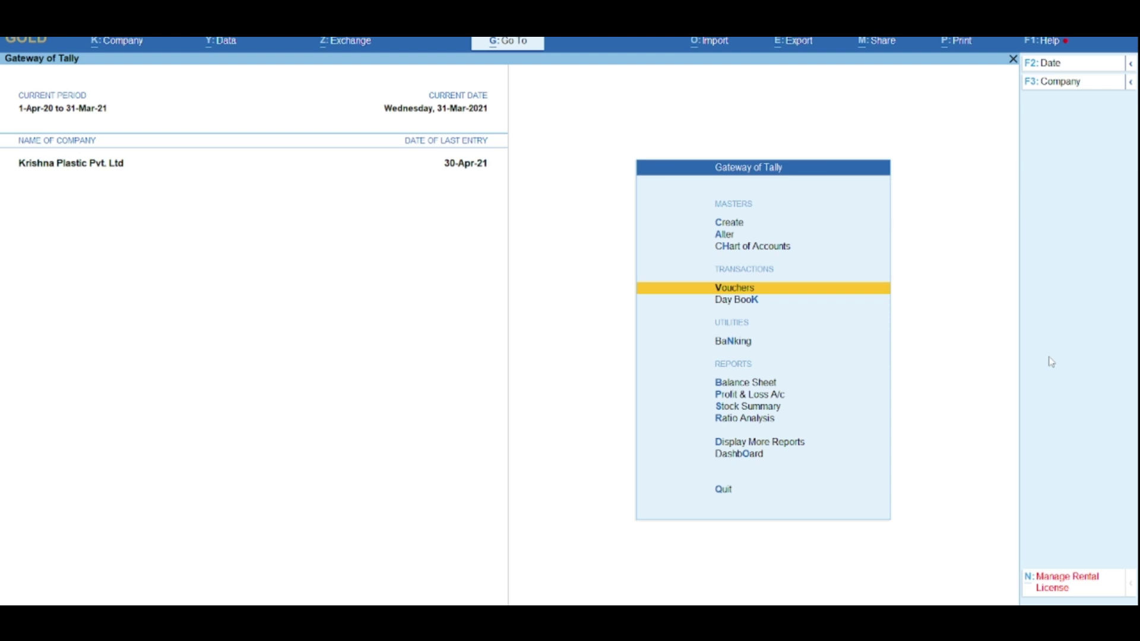
key("Down")
key("Up")
key("Up")
key("Up")
key("Up")
key("Up")
key("Up")
key("Up")
key("Down")
key("Up")
key("Up")
key("Up")
key("Up")
key("Up")
key("Return")
Step: Drill from Current Assets into Sundry Debtors and check the first debtor's monthly summary
key("Down")
key("Down")
key("Up")
key("Return")
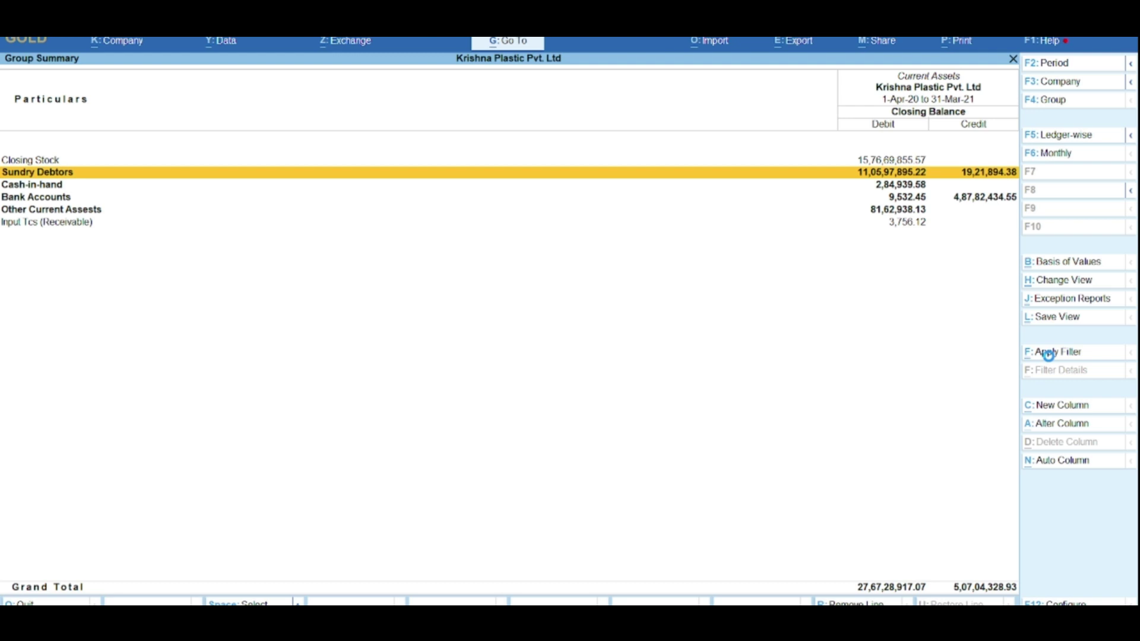
key("Return")
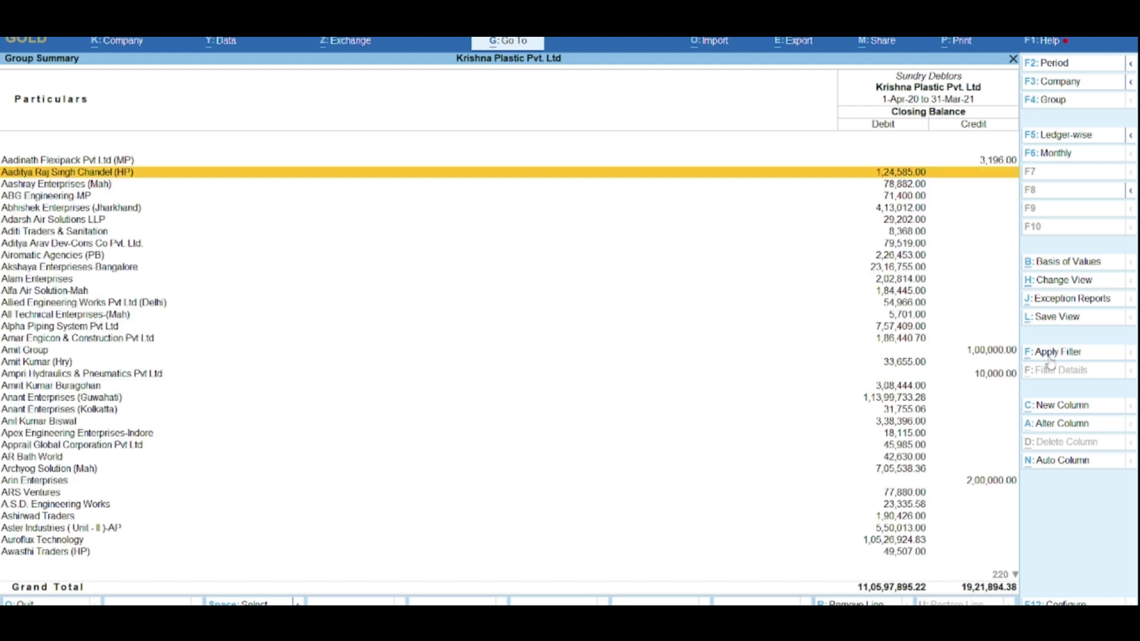
key("Up")
key("Return")
key("Escape")
Step: Open the next debtor's October vouchers and bring up Sales voucher 551 for printing
key("Down")
key("Return")
key("Up")
key("Up")
key("Up")
key("Up")
key("Up")
key("Return")
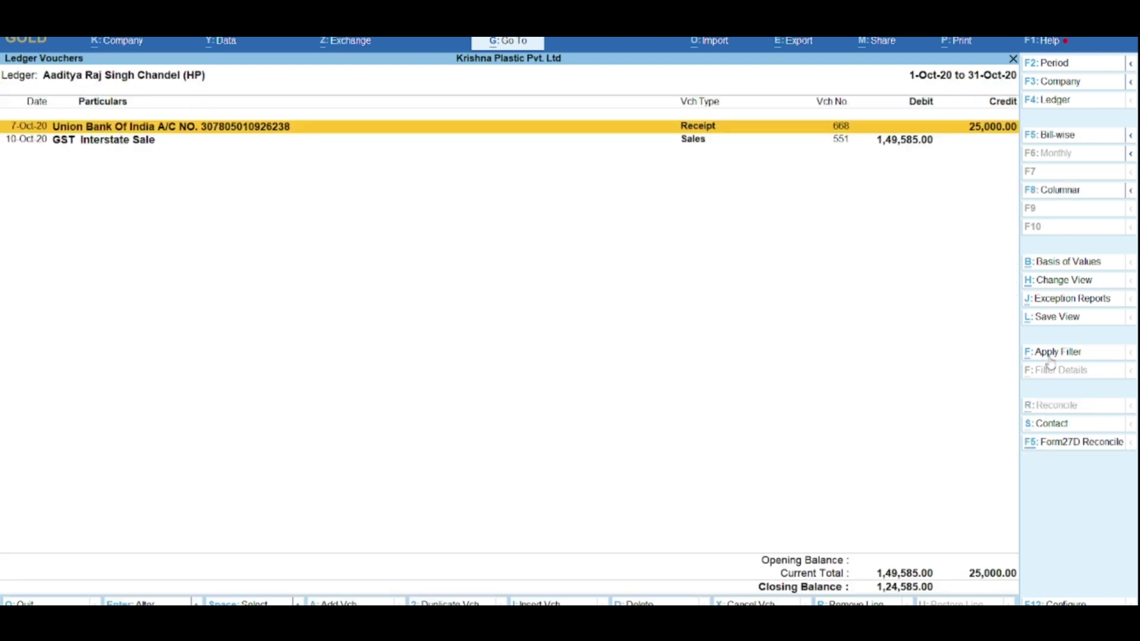
key("Down")
key("Return")
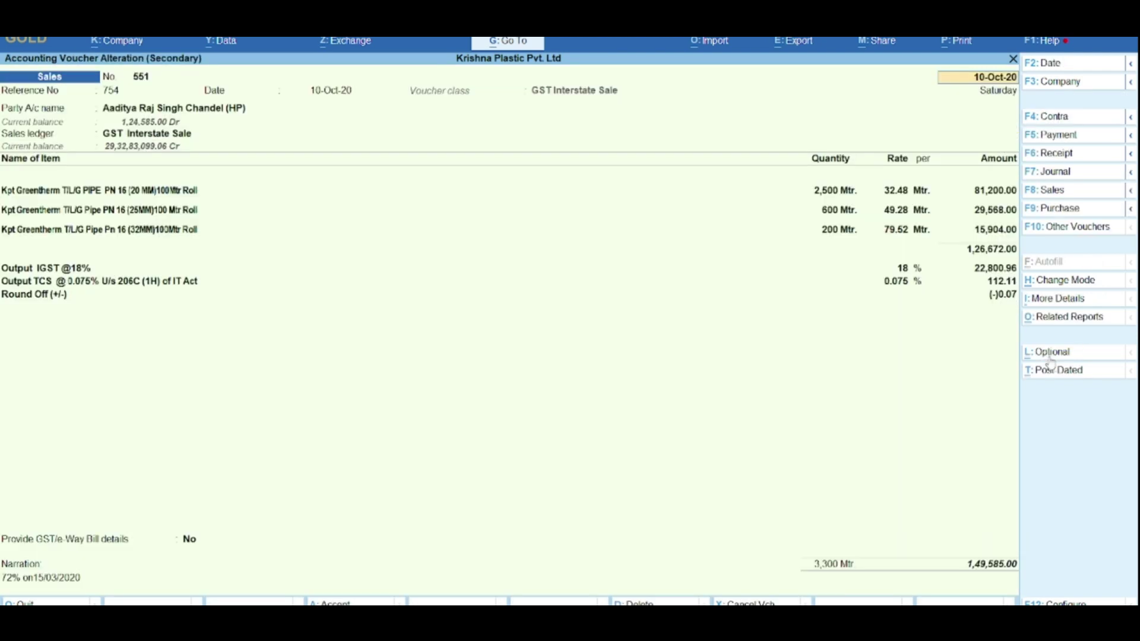
key("alt+p")
Step: Preview both pages of the Tax Invoice for voucher 551
key("Return")
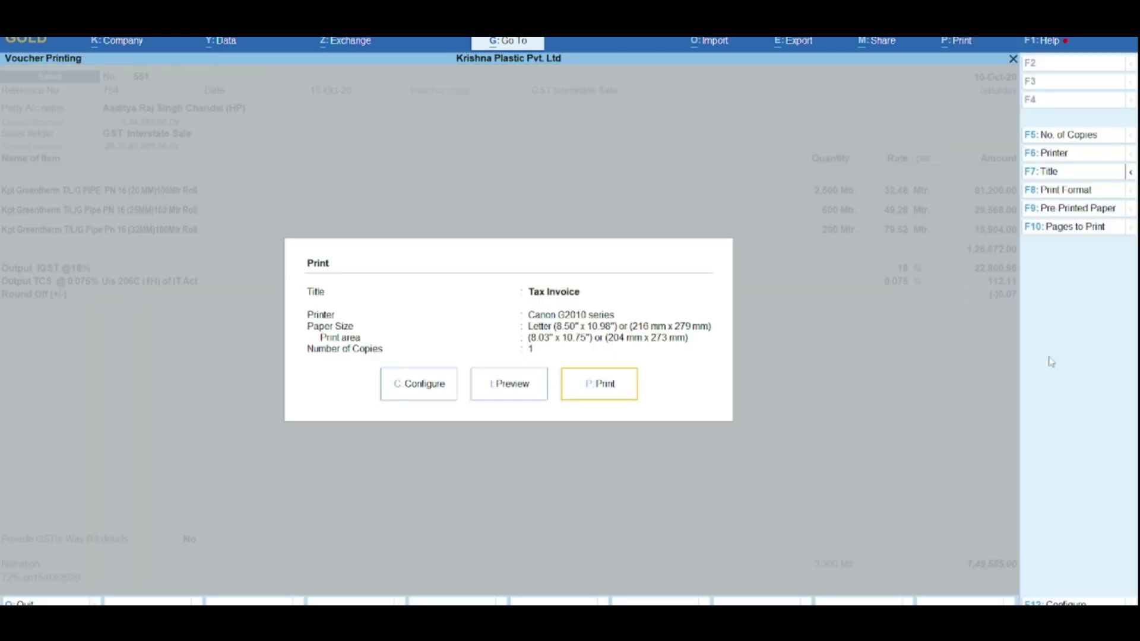
key("i")
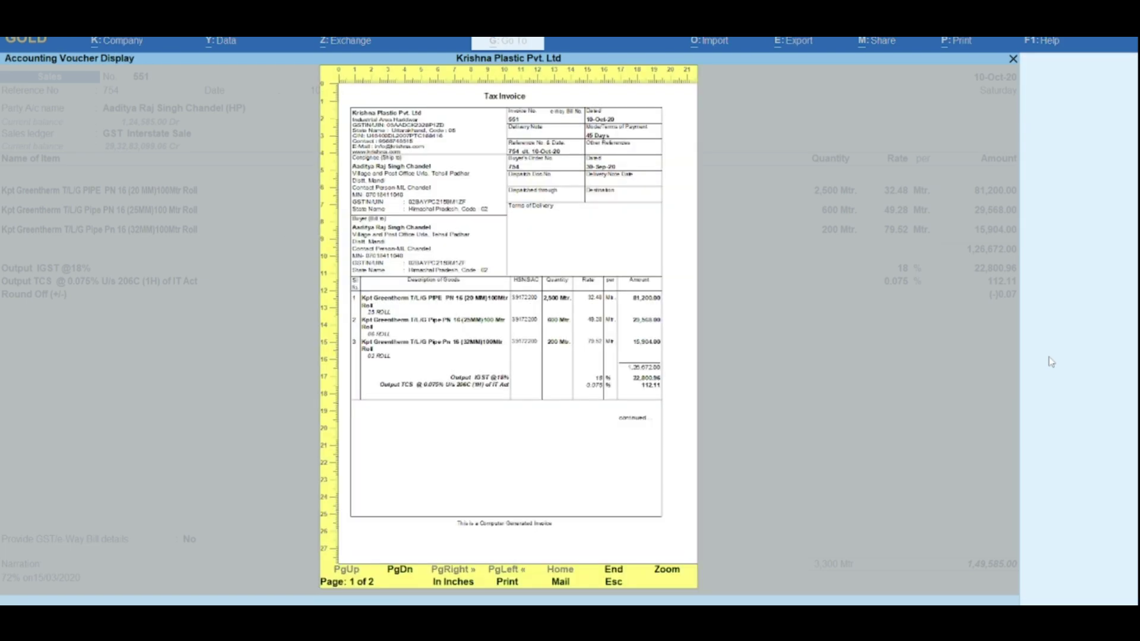
key("Page_Down")
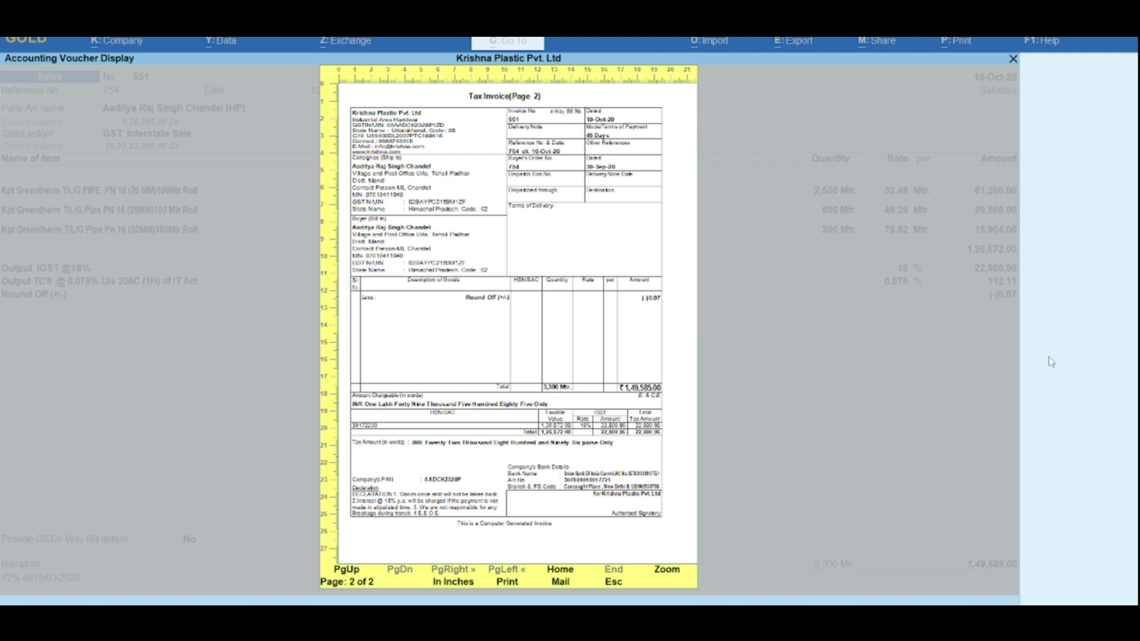
key("Escape")
Step: Open the print configuration and expand it to show all 66 invoice options
key("Left")
key("Left")
key("Return")
key("Up")
key("Return")
key("Down")
key("Down")
key("Down")
key("Down")
key("Down")
key("Down")
key("Down")
key("Down")
key("Down")
key("Down")
key("Down")
key("Down")
key("Down")
key("Down")
key("Down")
key("Down")
key("Down")
key("Down")
key("Down")
key("Down")
key("Down")
key("Down")
key("Down")
key("Down")
key("Down")
key("Down")
key("Down")
key("Down")
key("Down")
key("Down")
key("Down")
key("Down")
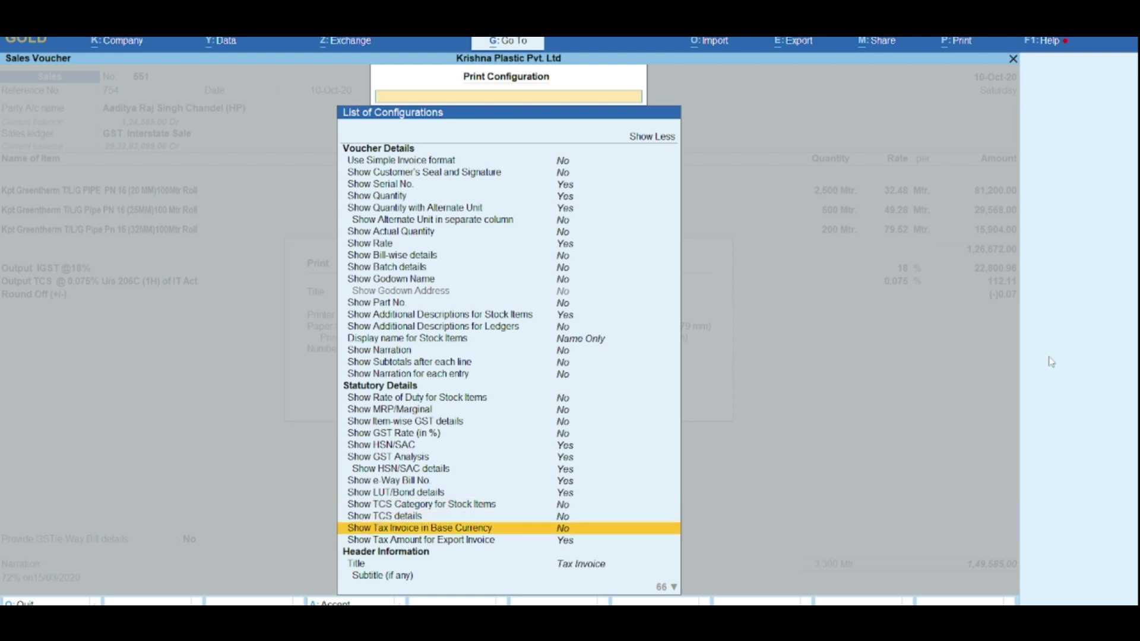
Step: Review the narration, duty rate, item-wise GST, GST rate and HSN/SAC display options
key("Up")
key("Up")
key("Up")
key("Up")
key("Up")
key("Up")
key("Up")
key("Up")
key("Up")
key("Up")
key("Up")
key("Up")
key("Up")
key("Up")
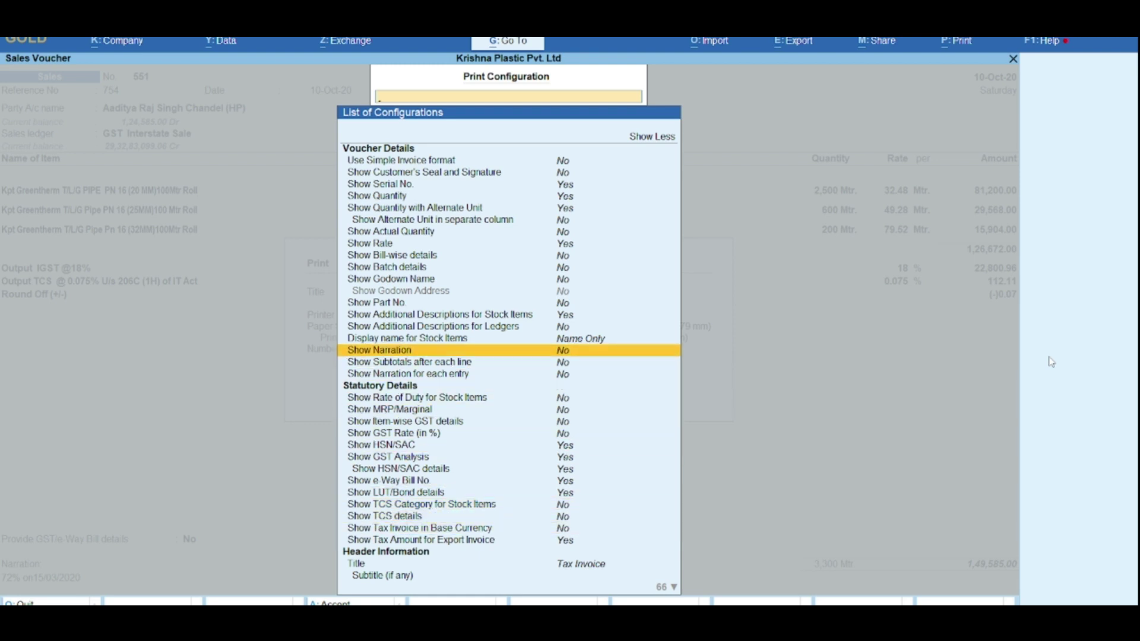
key("Down")
key("Down")
key("Down")
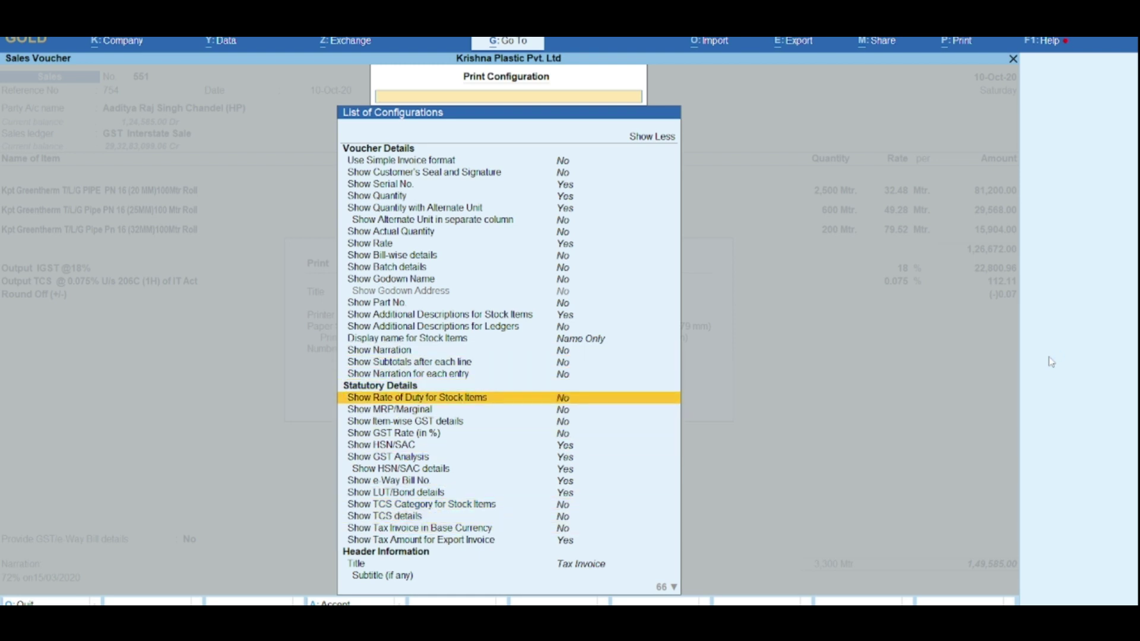
key("Down")
key("Down")
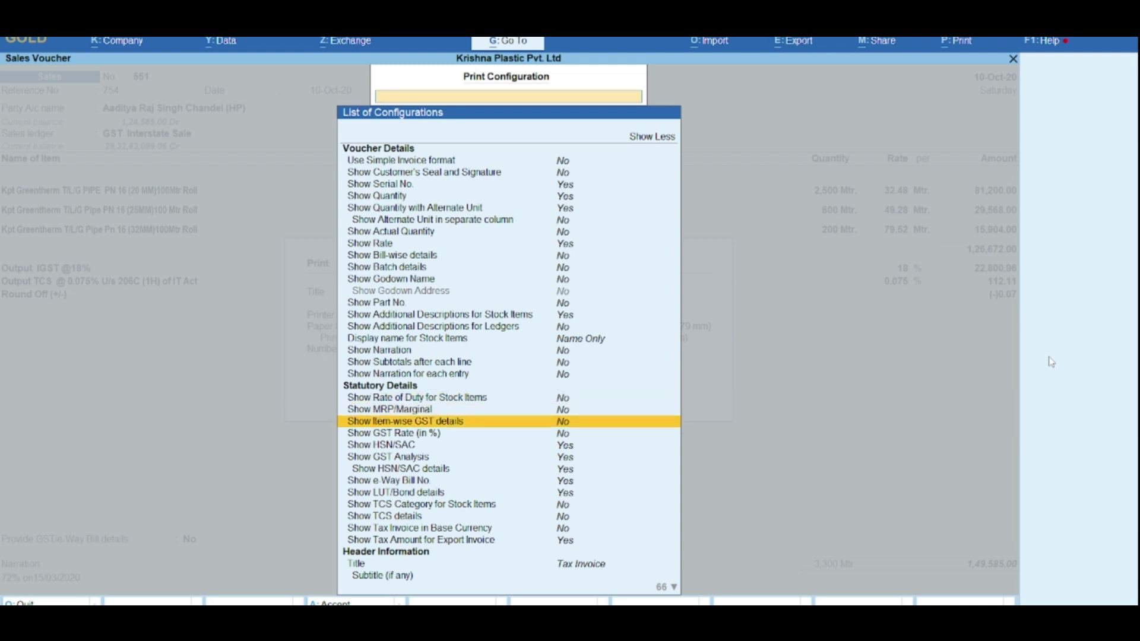
key("Down")
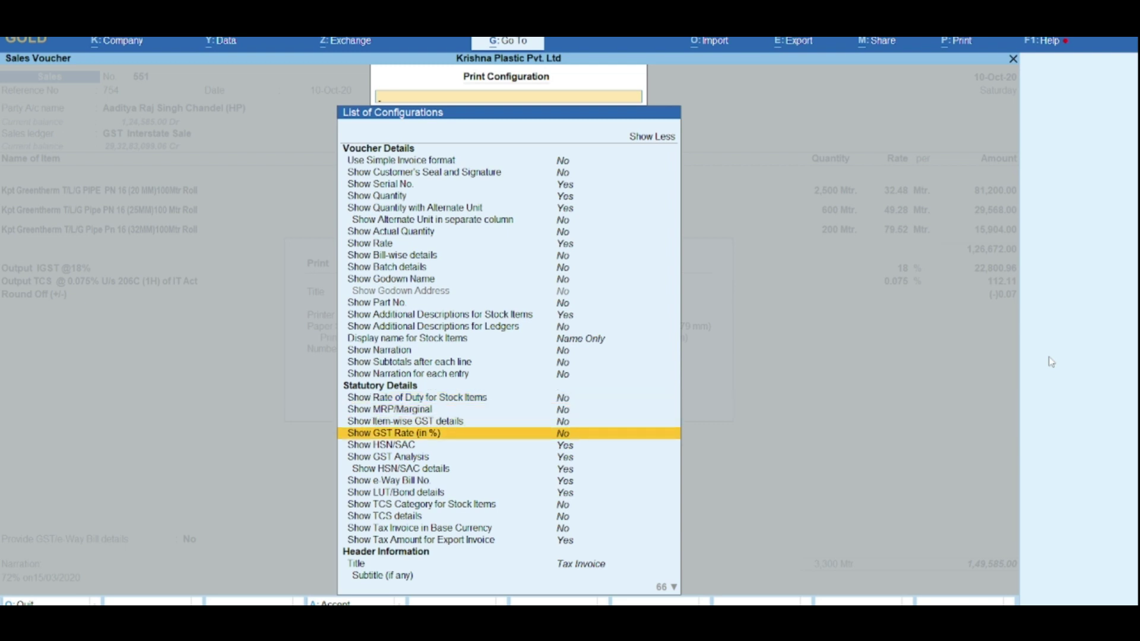
key("Up")
key("Up")
key("Down")
key("Down")
key("Down")
key("Down")
key("Down")
key("Down")
key("Down")
key("Down")
key("Down")
key("Down")
key("Down")
key("Down")
key("Down")
key("Down")
key("Down")
key("Down")
key("Down")
key("Down")
key("Down")
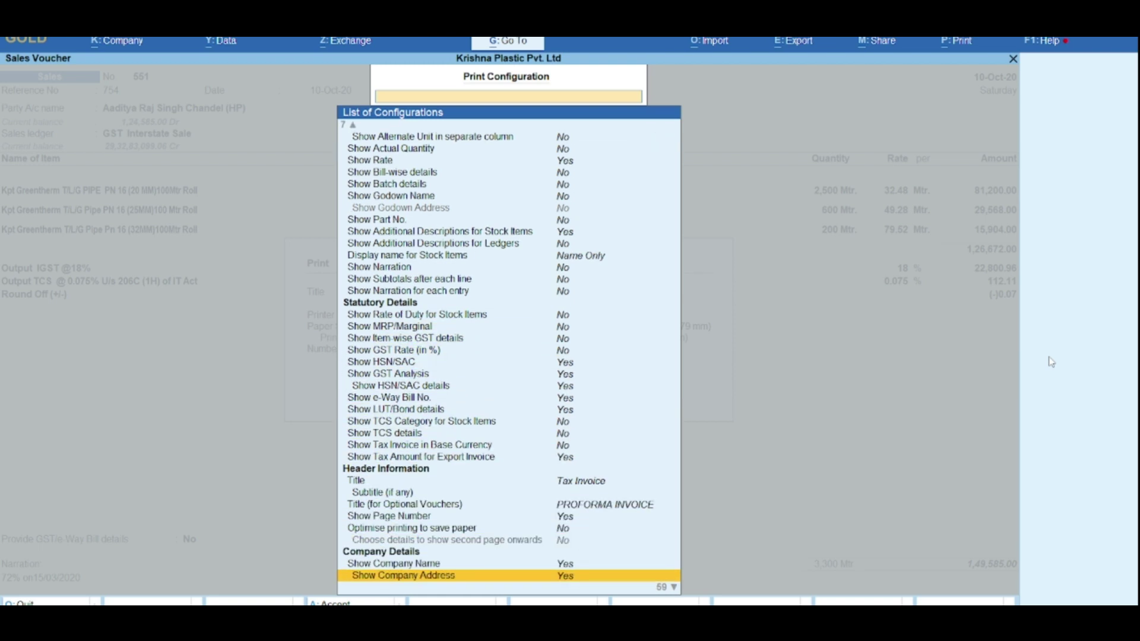
Step: Set Show Previous and Current Balances of Ledger to Yes and close the configuration
key("Down")
key("Down")
key("Down")
key("Down")
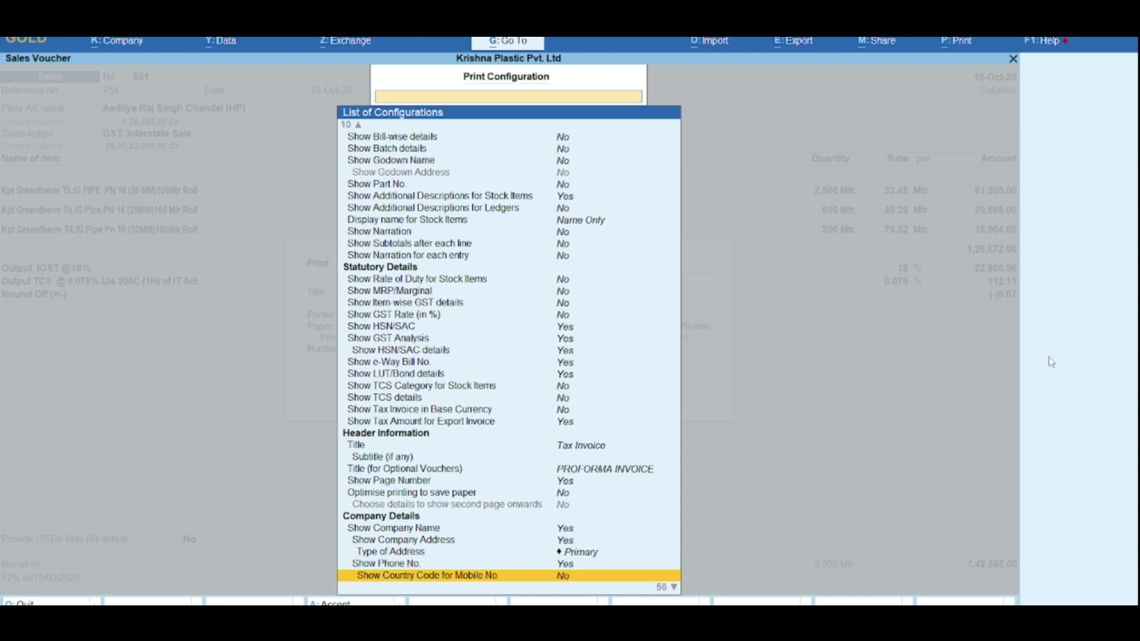
key("Down")
key("Down")
key("Down")
key("Down")
key("Down")
key("Down")
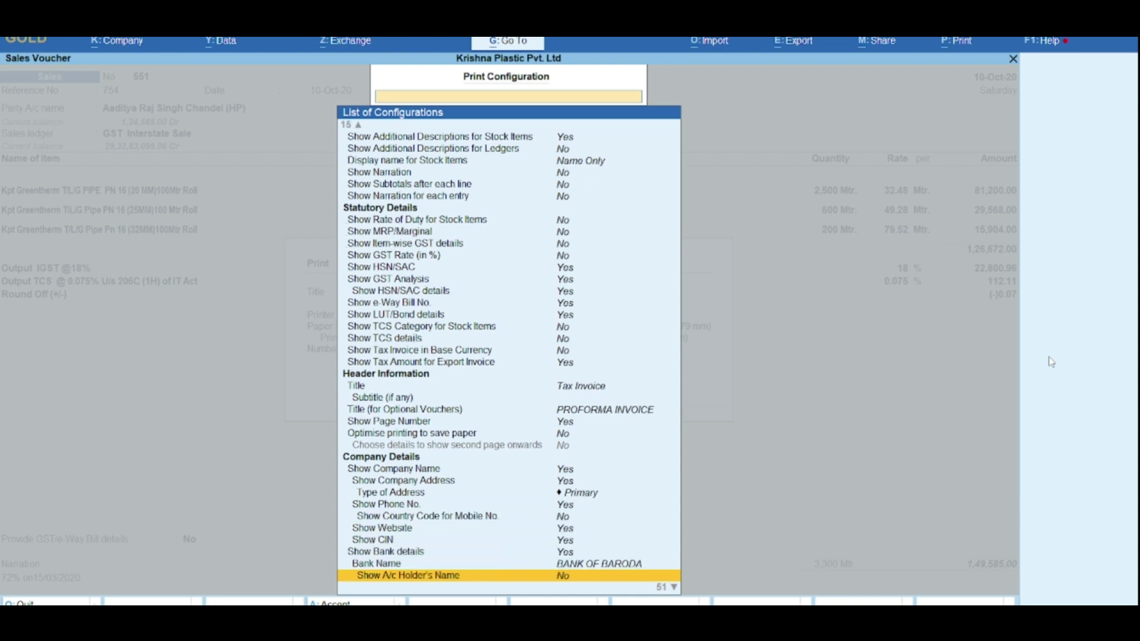
key("Down")
key("Down")
key("Down")
key("Down")
key("Down")
key("Down")
key("Down")
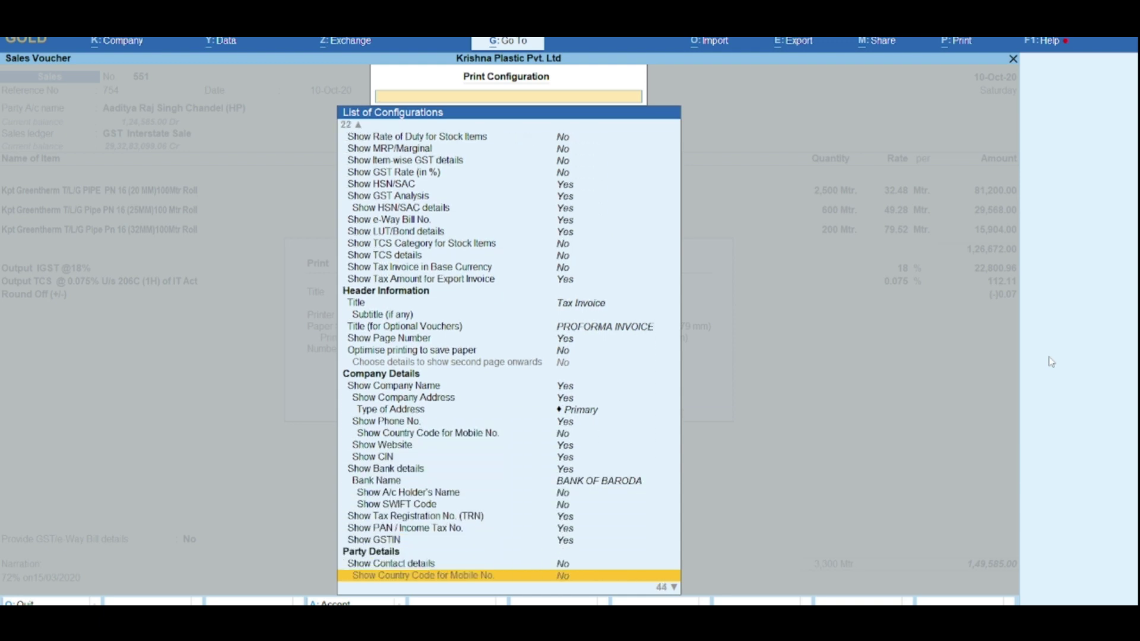
key("Down")
key("Down")
key("Down")
key("Down")
key("Down")
key("Down")
key("Down")
key("Down")
key("Down")
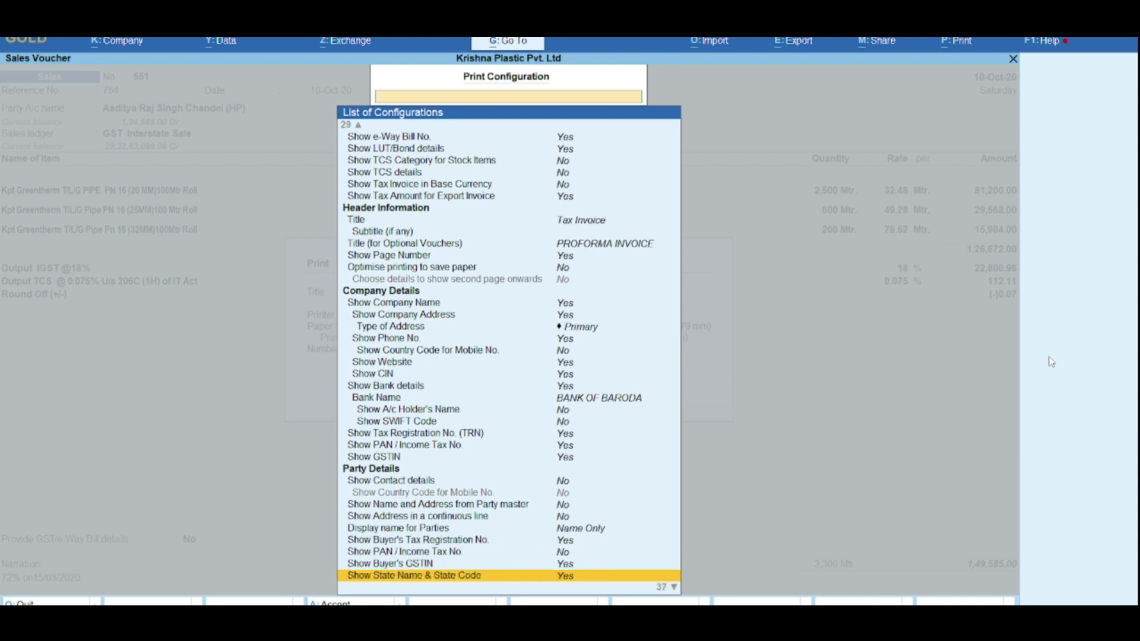
key("Down")
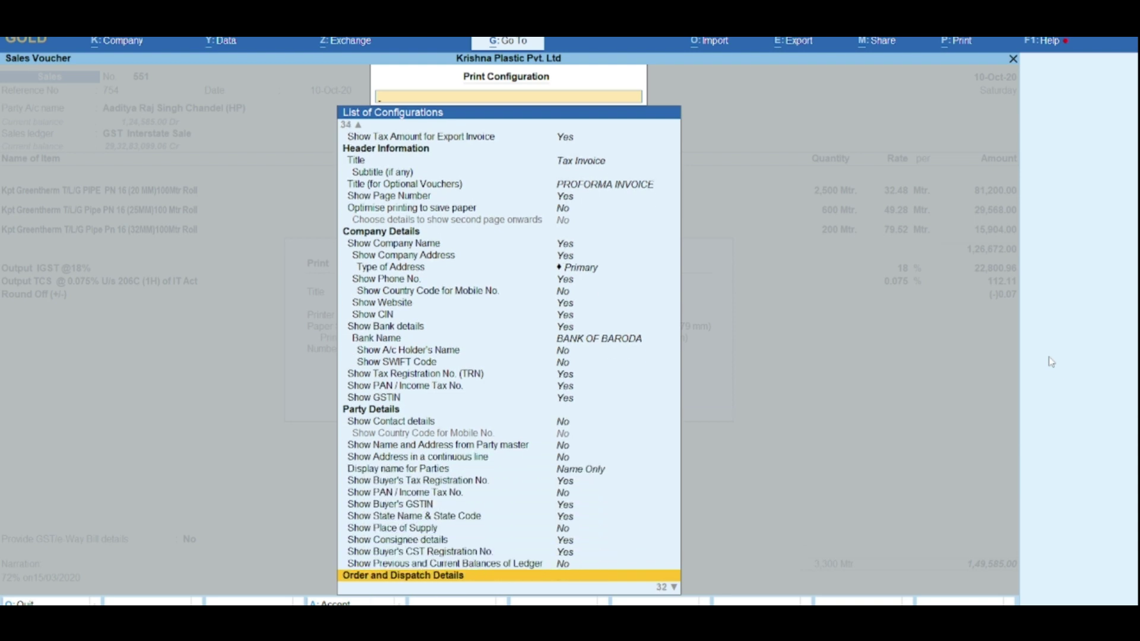
key("Up")
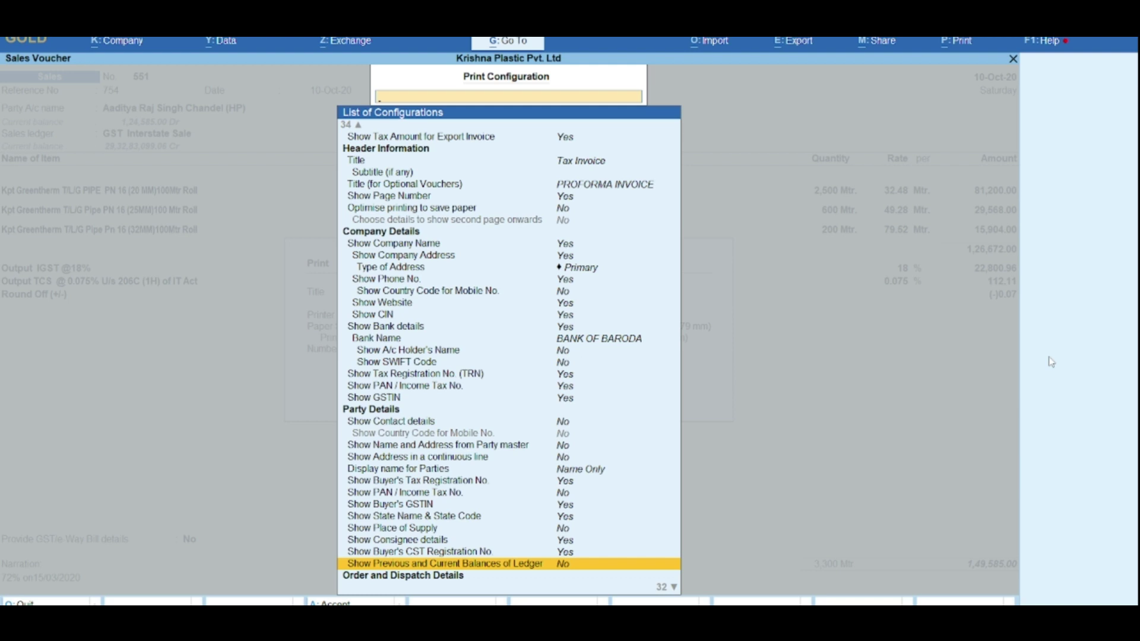
key("Return")
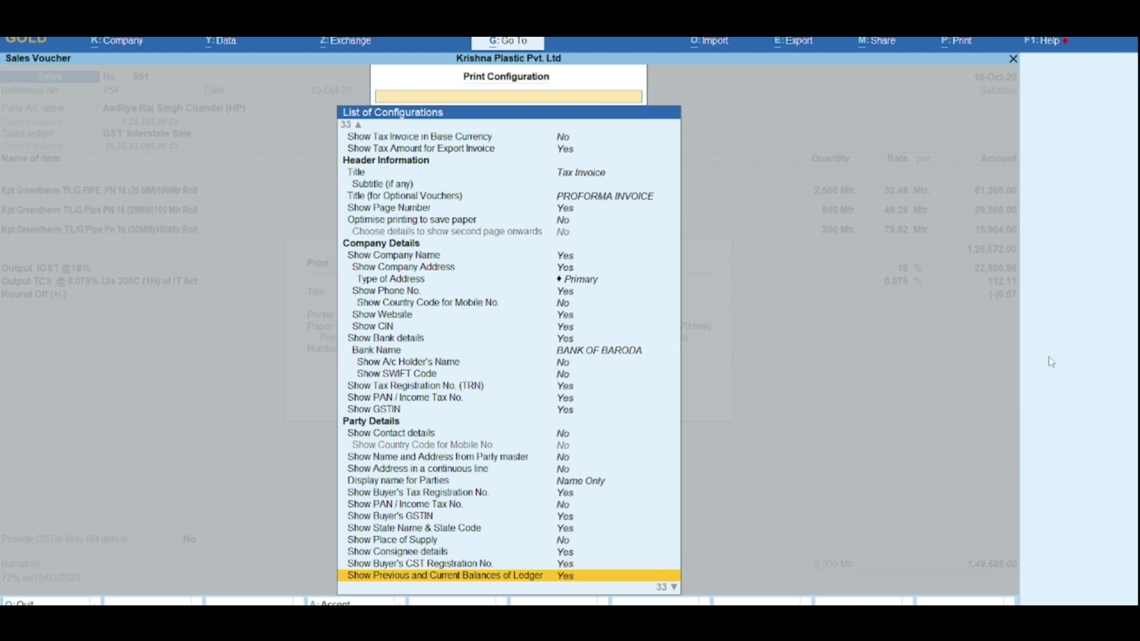
key("Escape")
Step: Zoom into page 2 to confirm Previous Balance ₹25,000.00 Cr and Current Balance ₹1,24,585.00 Dr
key("i")
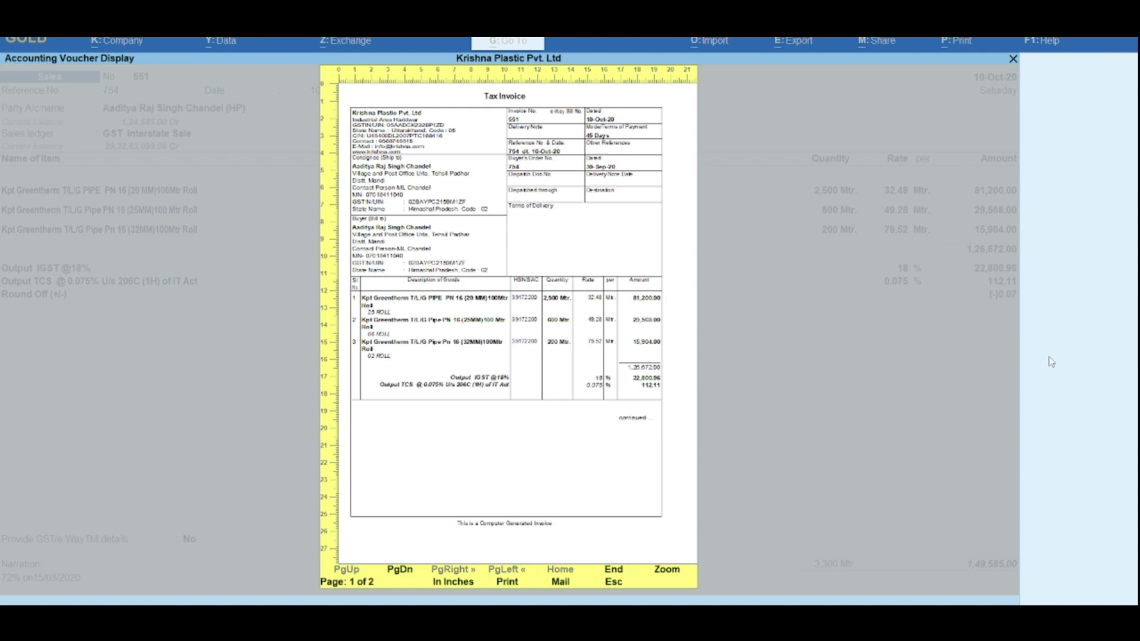
key("Page_Down")
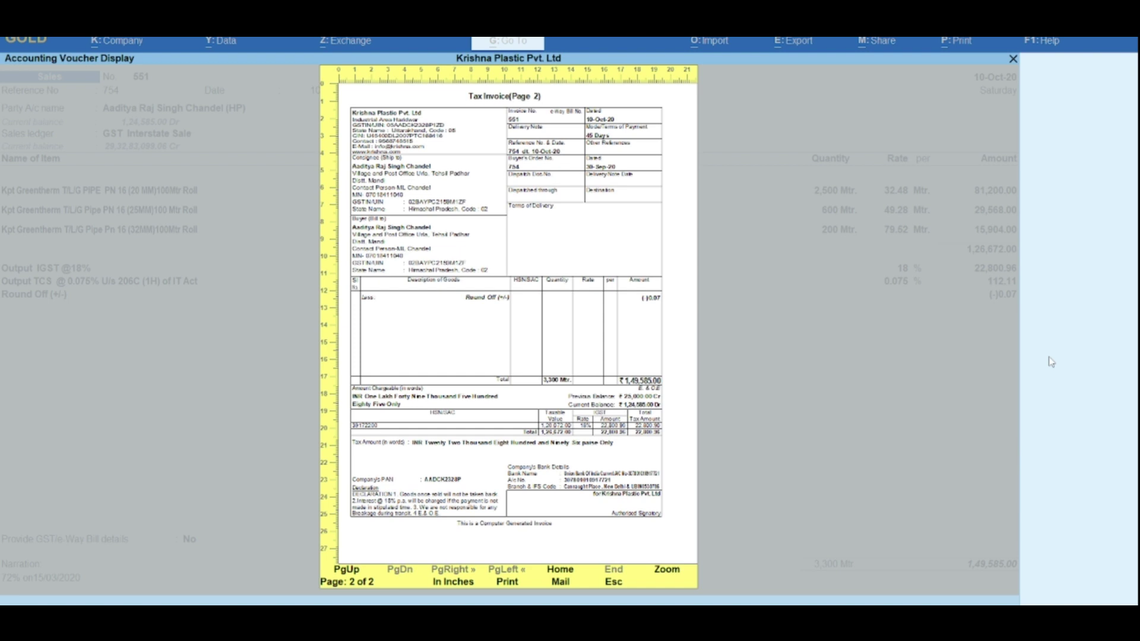
key("alt+z")
key("Down")
key("Down")
key("Down")
key("Down")
key("Down")
key("Down")
key("Down")
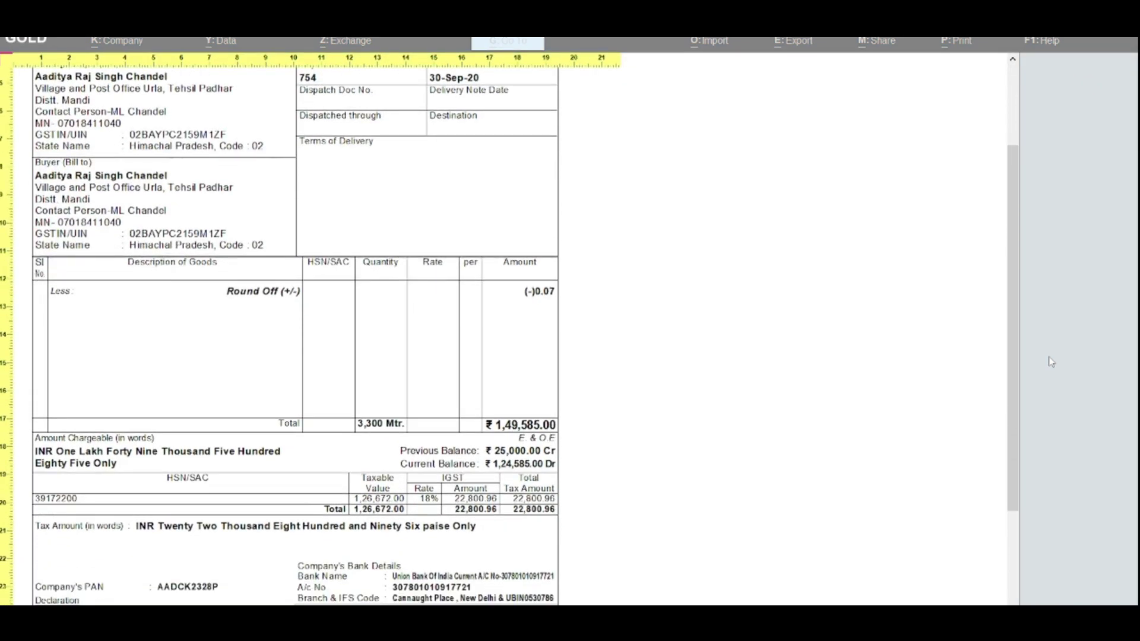
key("Down")
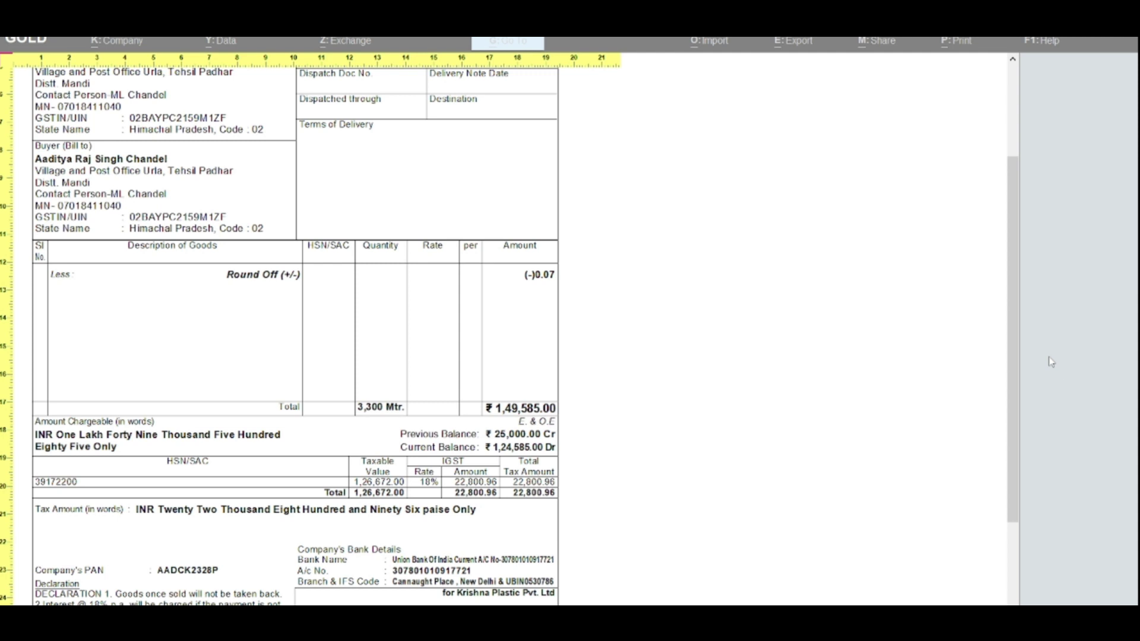
scroll(1050, 362, "down", 5)
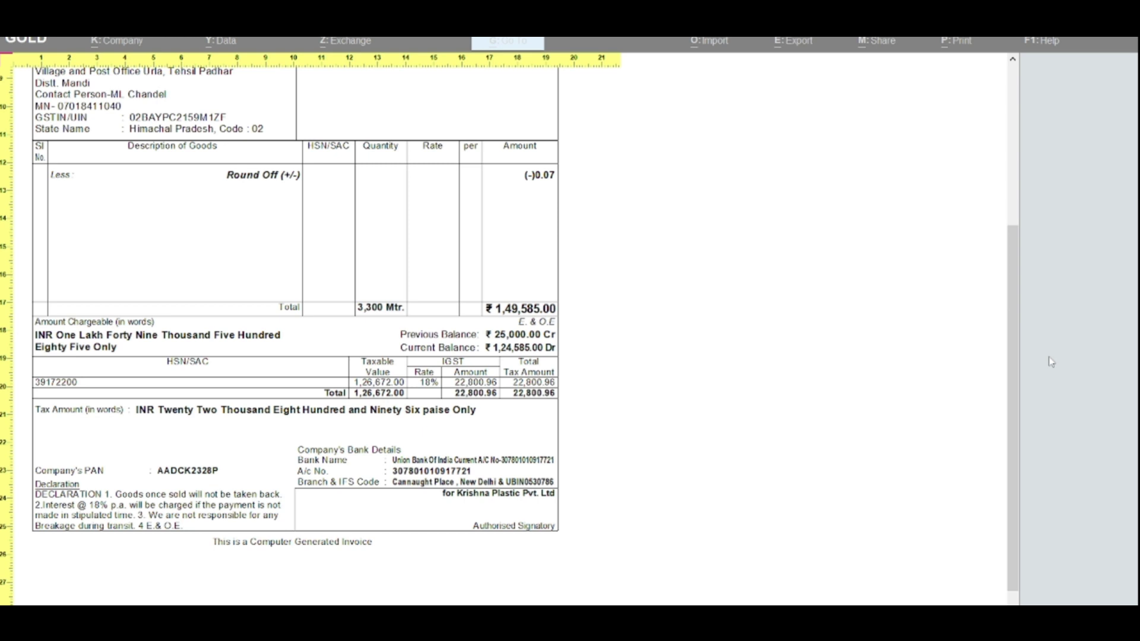
key("Escape")
Step: Back out of voucher 551 and the ledger summary to the Balance Sheet as at 31-Mar-21
key("Escape")
key("Escape")
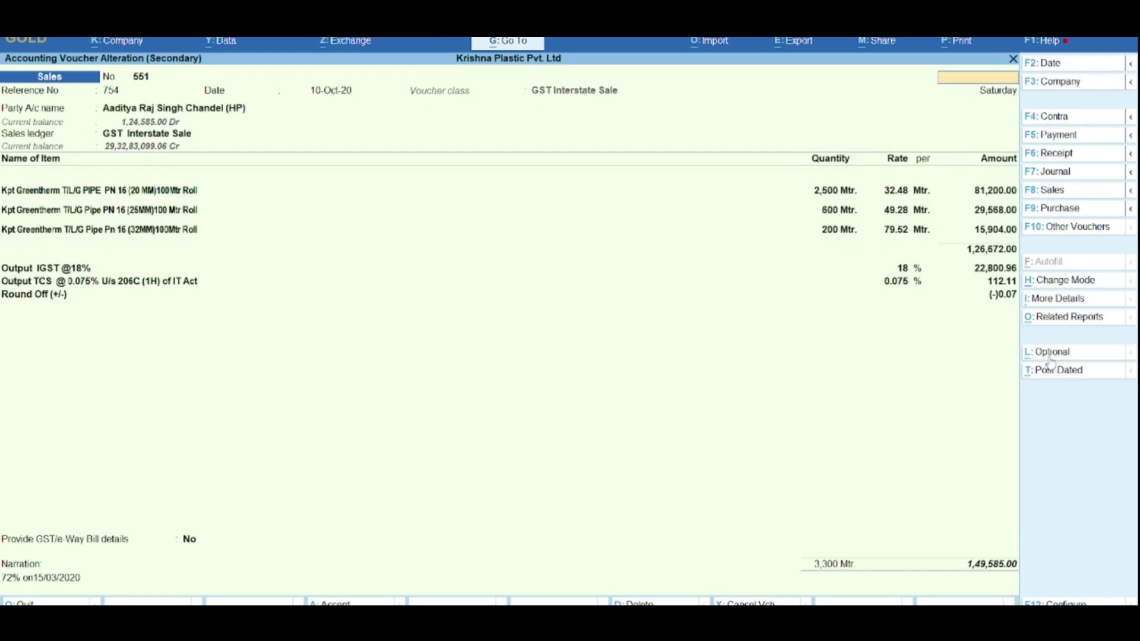
key("Escape")
key("Escape")
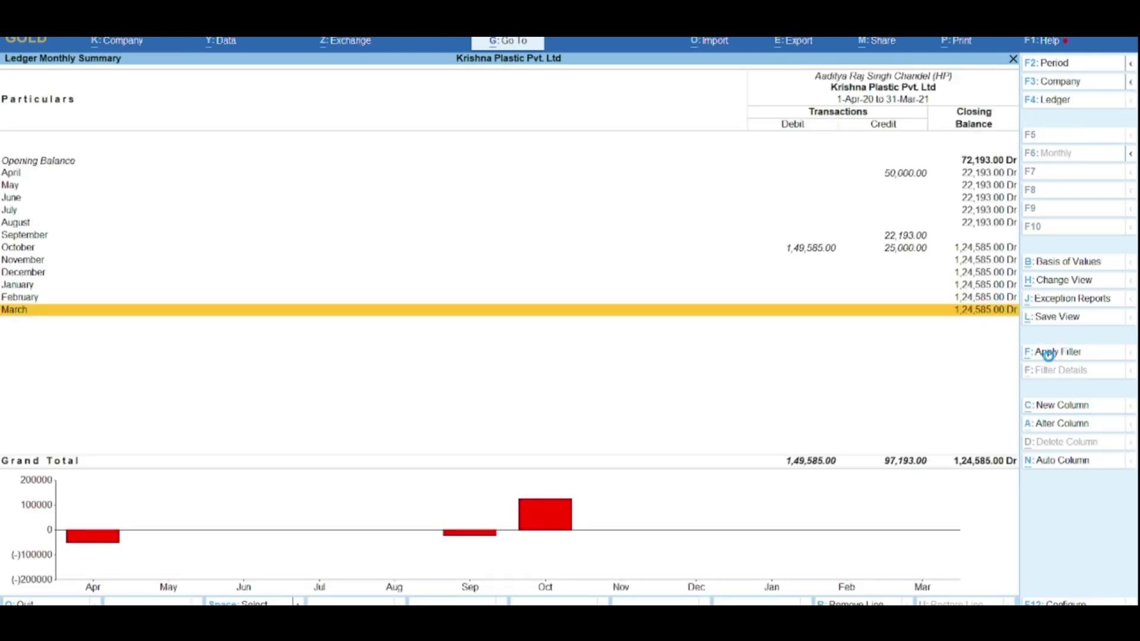
key("Escape")
key("Escape")
key("Escape")
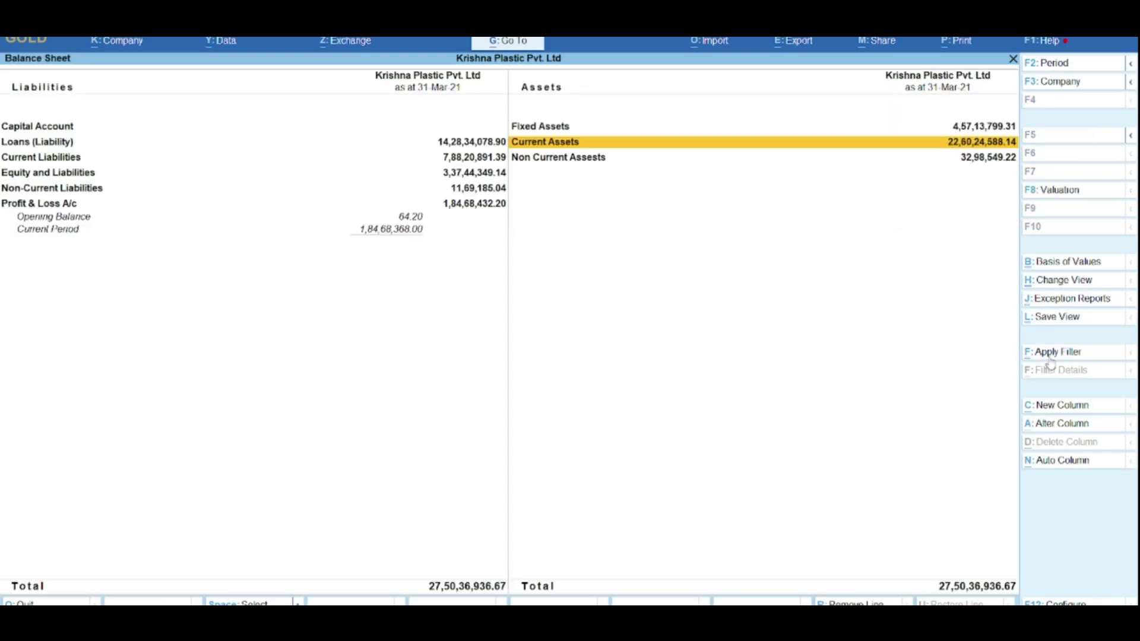
key("Escape")
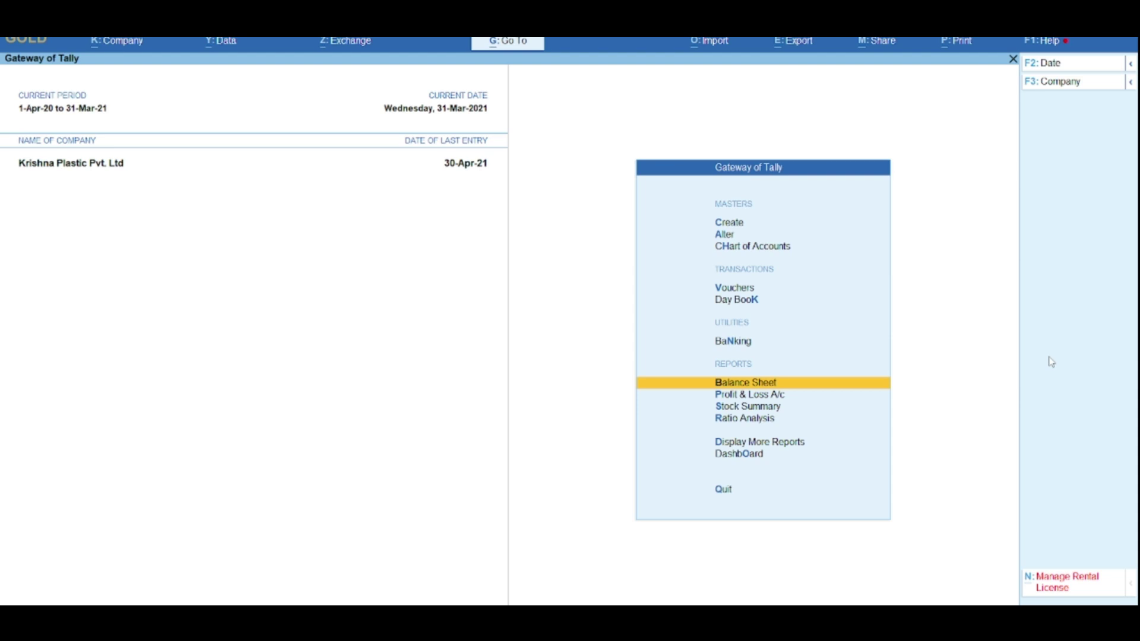